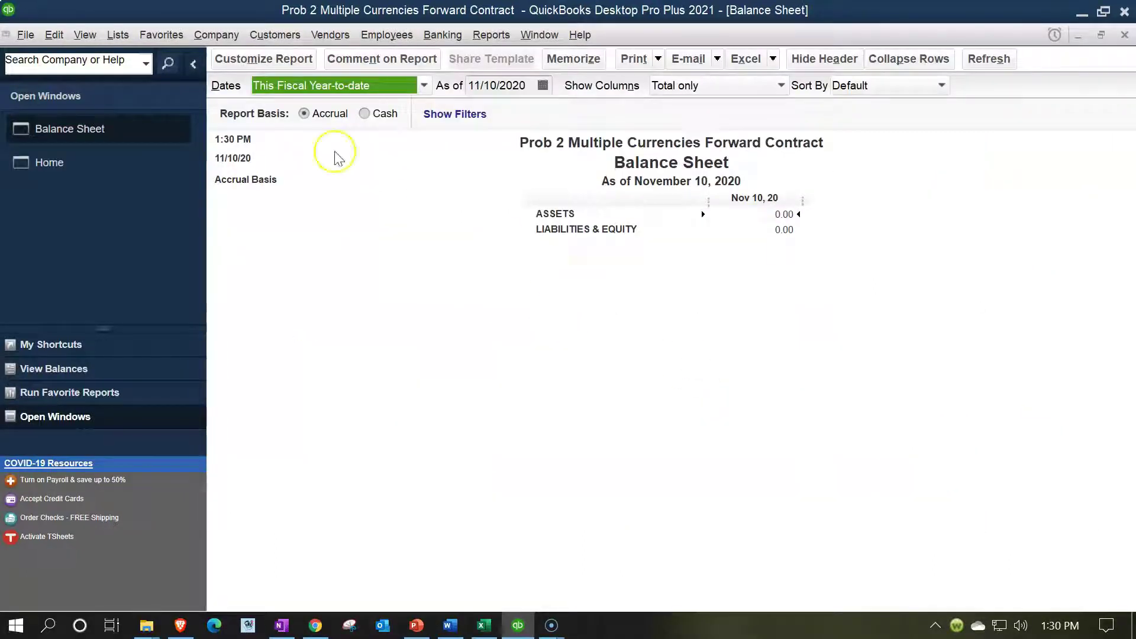
Customize the Balance Sheet report with a date range from 01/01/2021 to 12/31/2021.
left_click(271, 63)
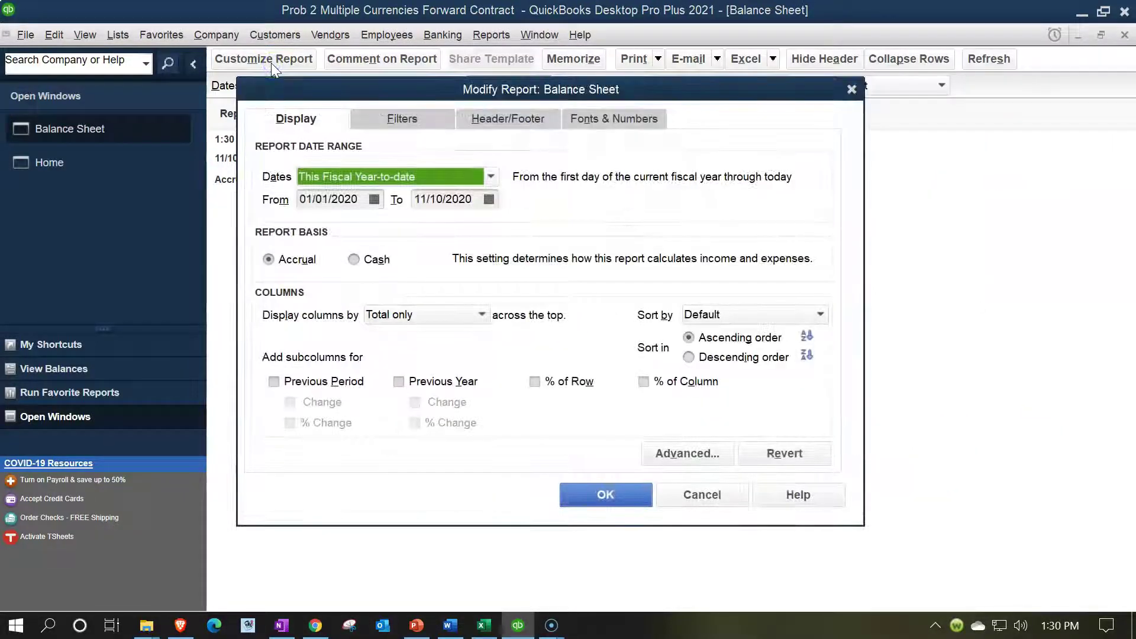
key("Tab")
type("01/01/2021")
key("Tab")
type("123121")
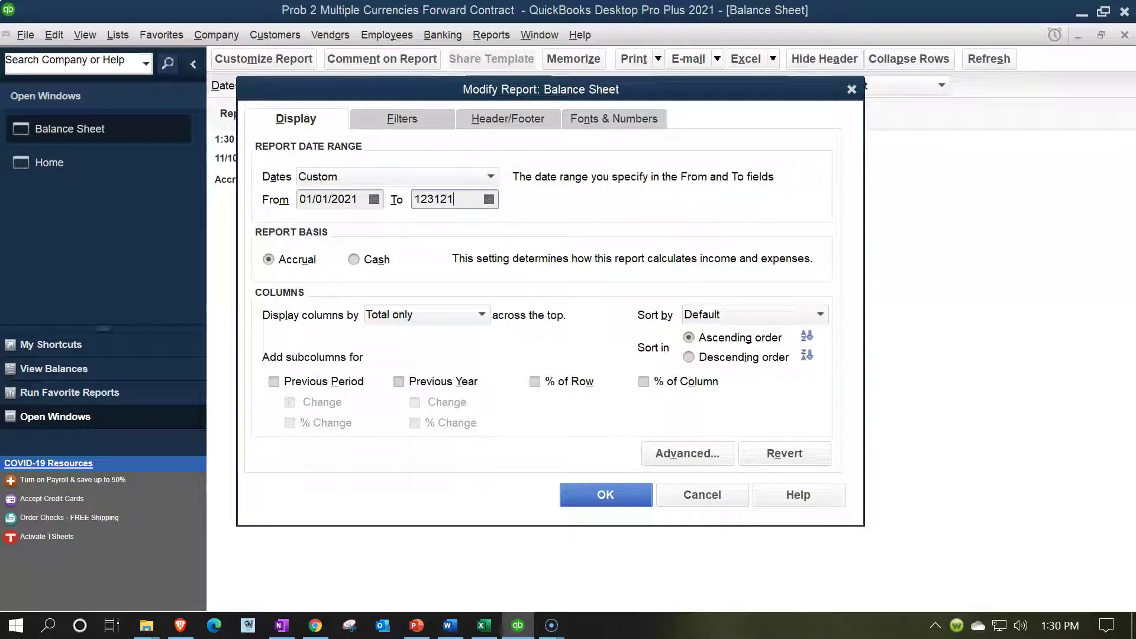
key("Tab")
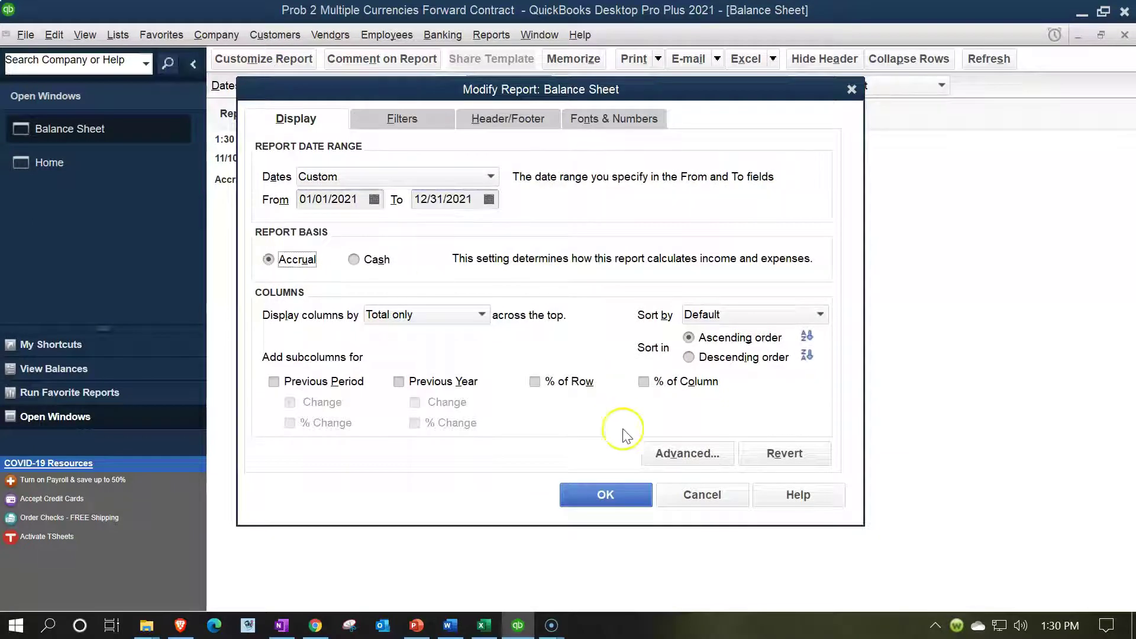
left_click(615, 497)
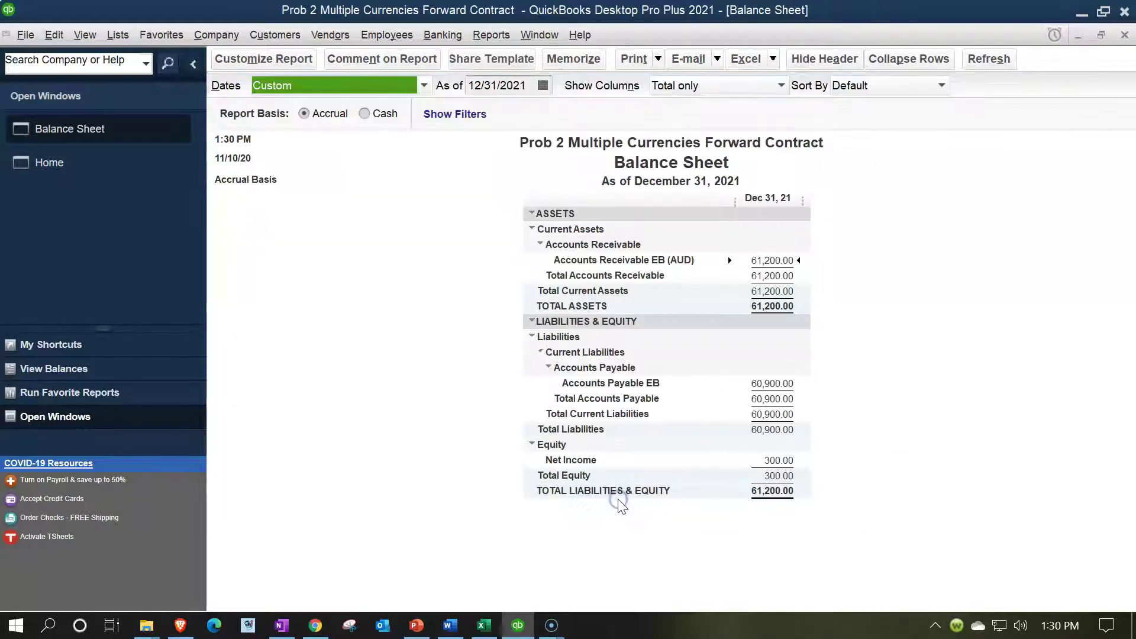
Examine the transactions behind the Accounts Receivable EB (AUD) balance, then return to the balance sheet and check Accounts Payable EB.
double_click(776, 260)
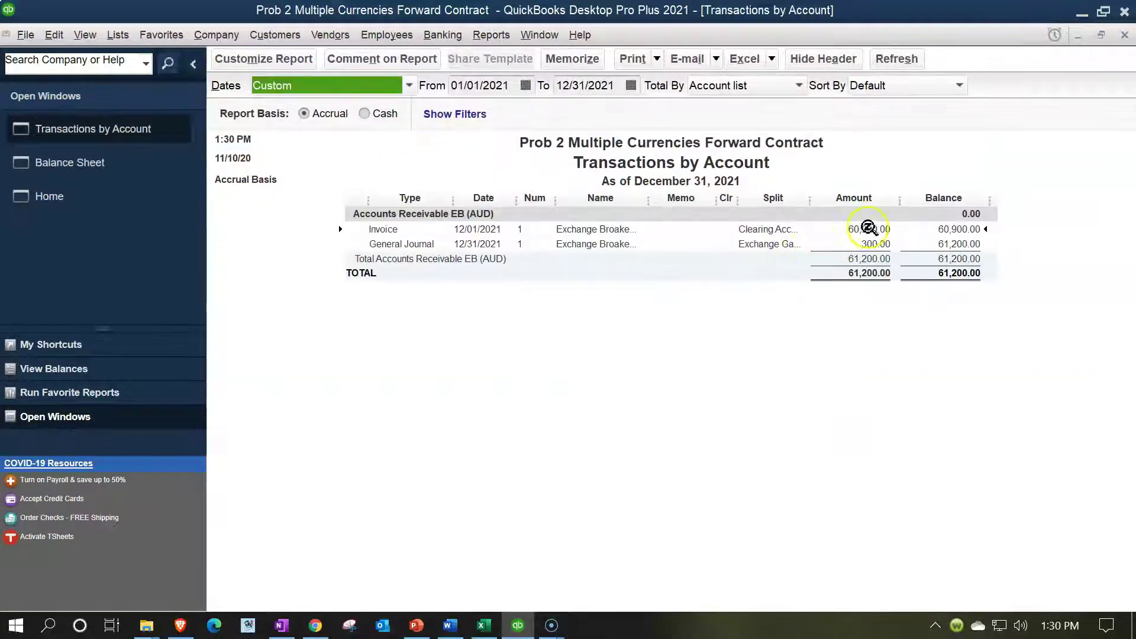
left_click(875, 293)
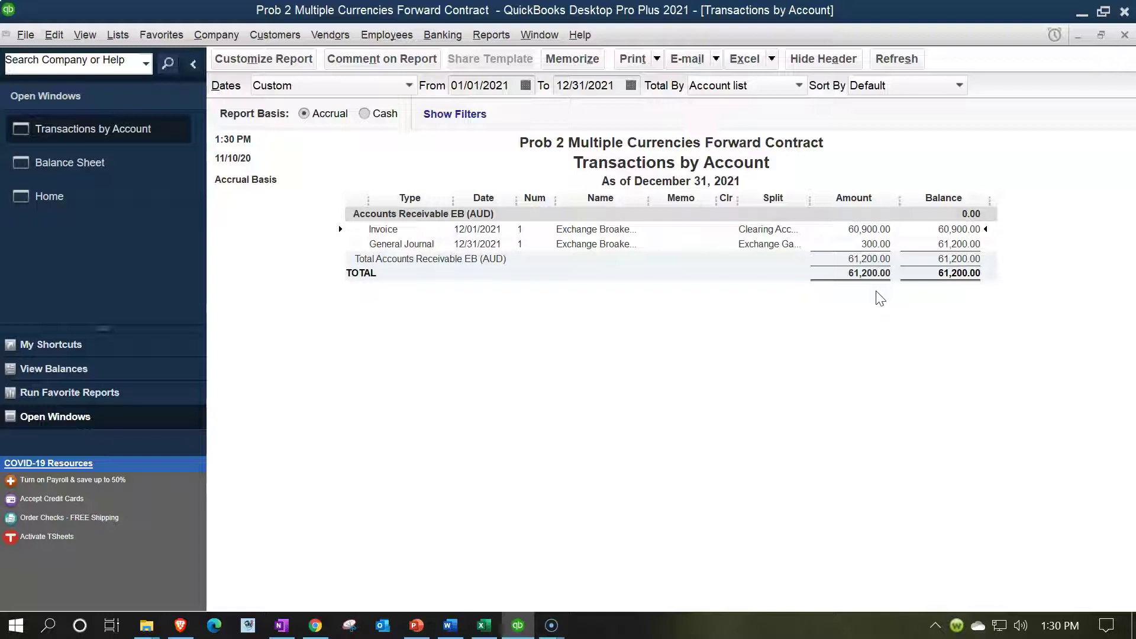
left_click(879, 243)
left_click(1124, 35)
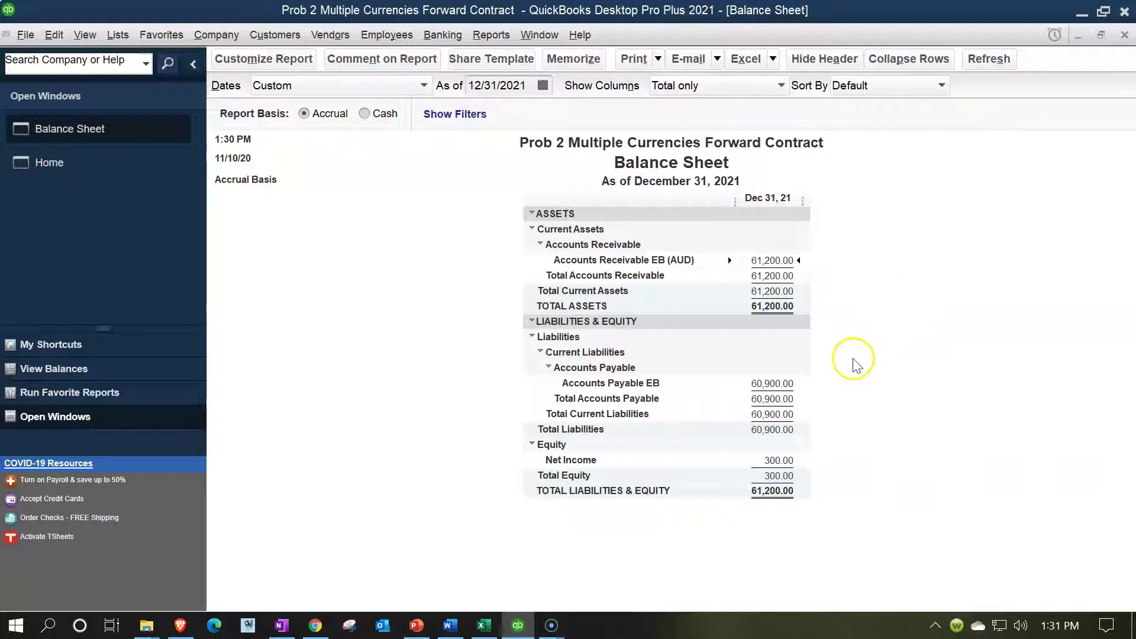
left_click(776, 382)
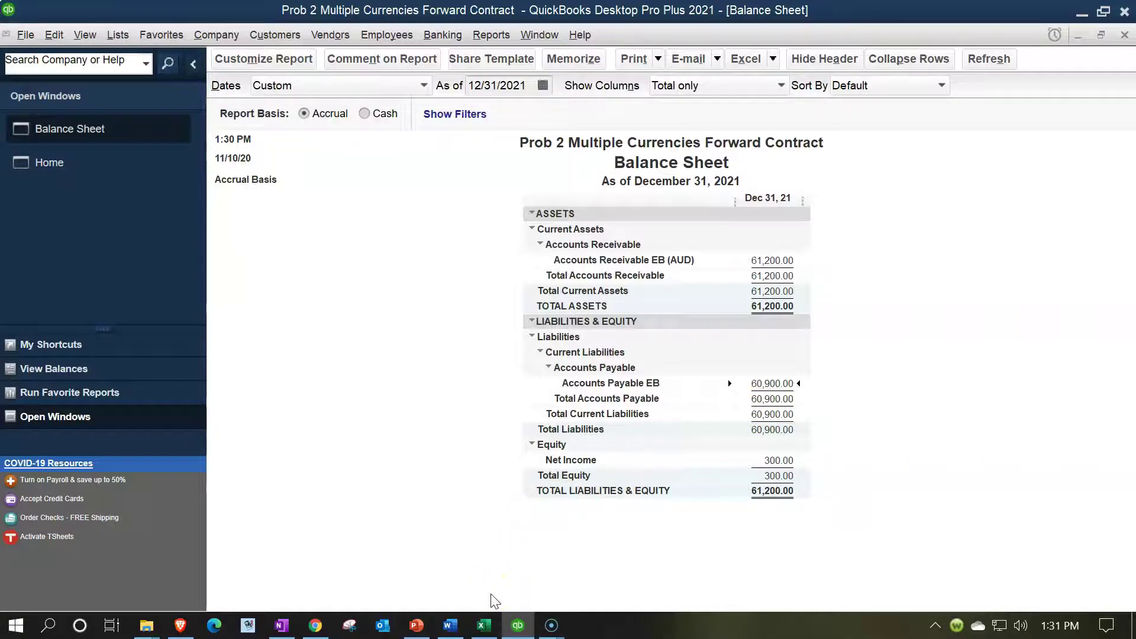
Switch to the forward contract workbook in Excel and open the Practice sheet.
left_click(484, 626)
left_click(540, 493)
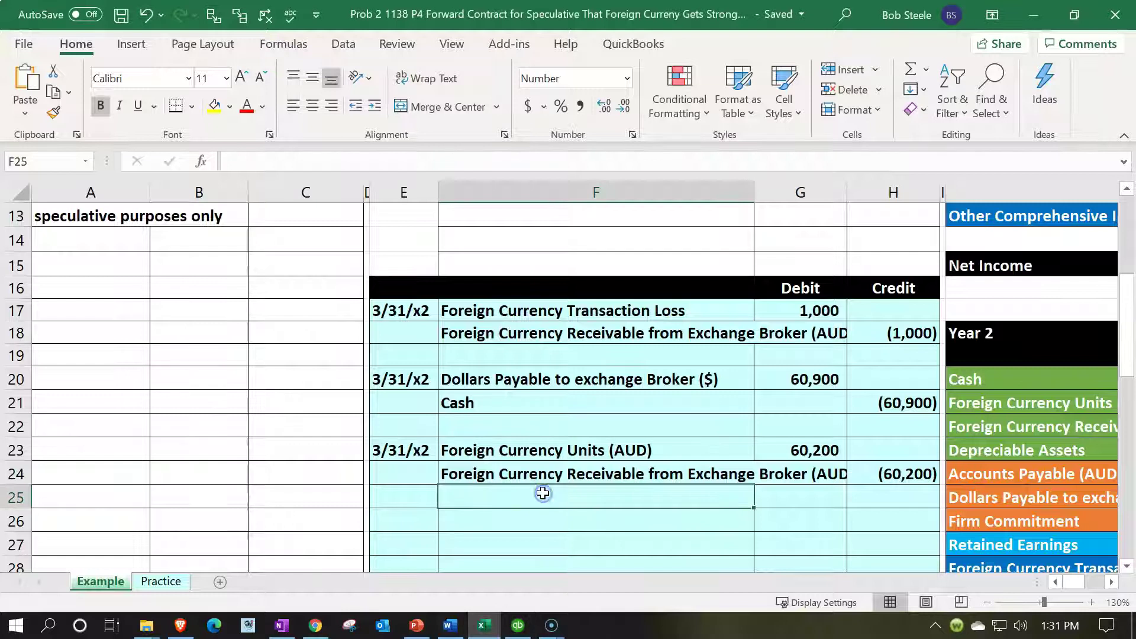
left_click(161, 582)
left_click(547, 375)
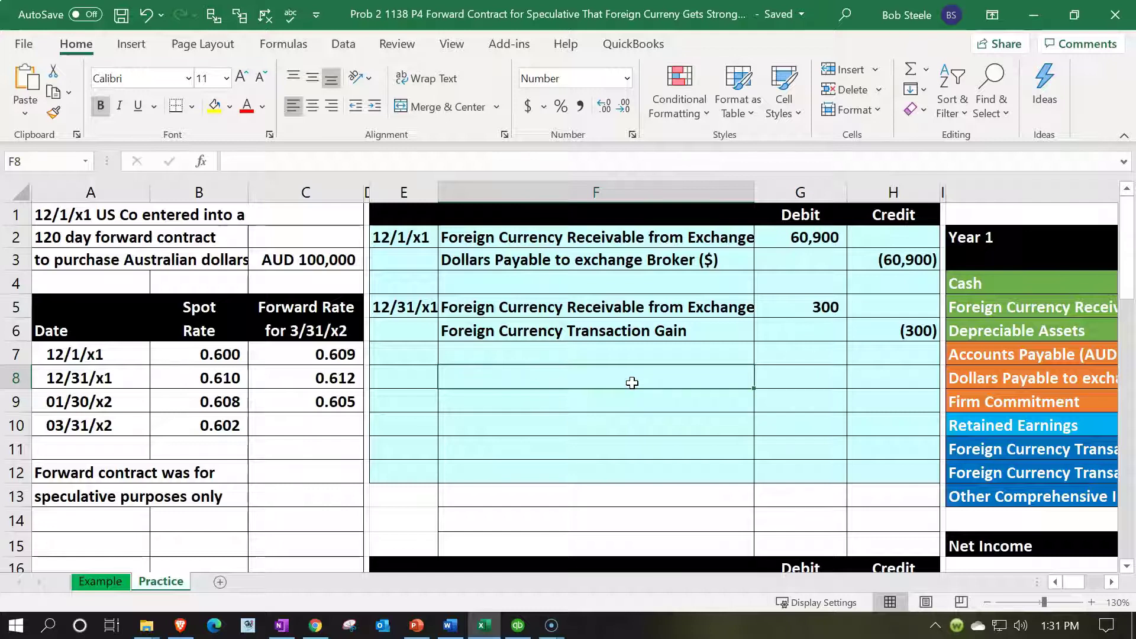
Examine the 12/1/x1 and 12/31/x1 journal entries and the formulas behind their debit amounts.
key("Right")
key("Right")
scroll(631, 382, "right", 4)
left_click(152, 307)
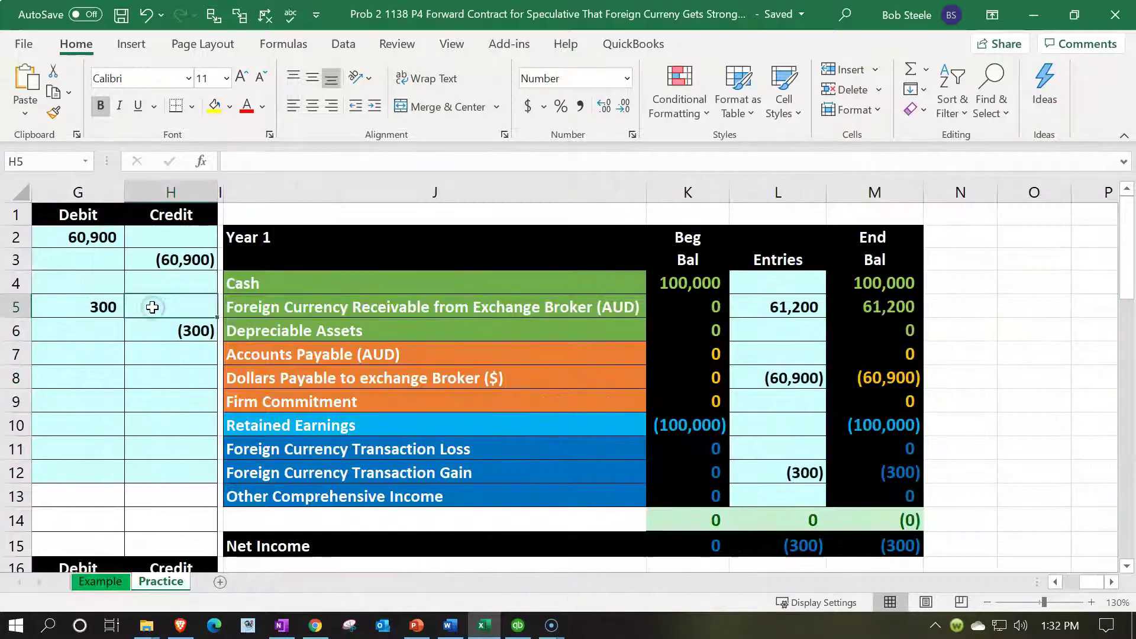
key("Left")
key("Left")
key("Left")
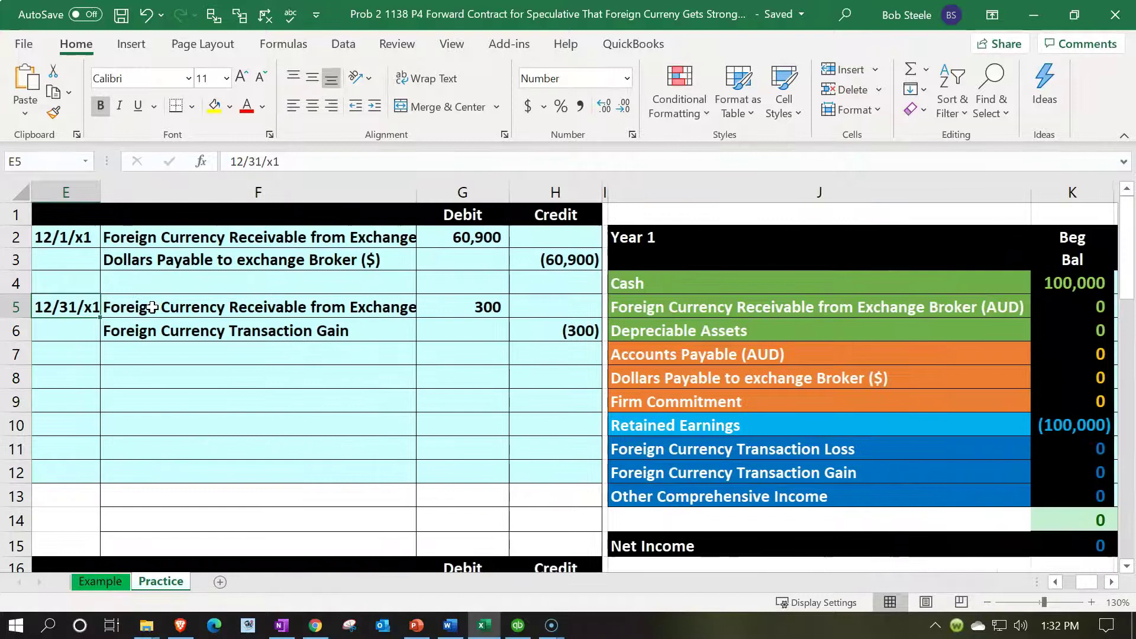
left_click(434, 235)
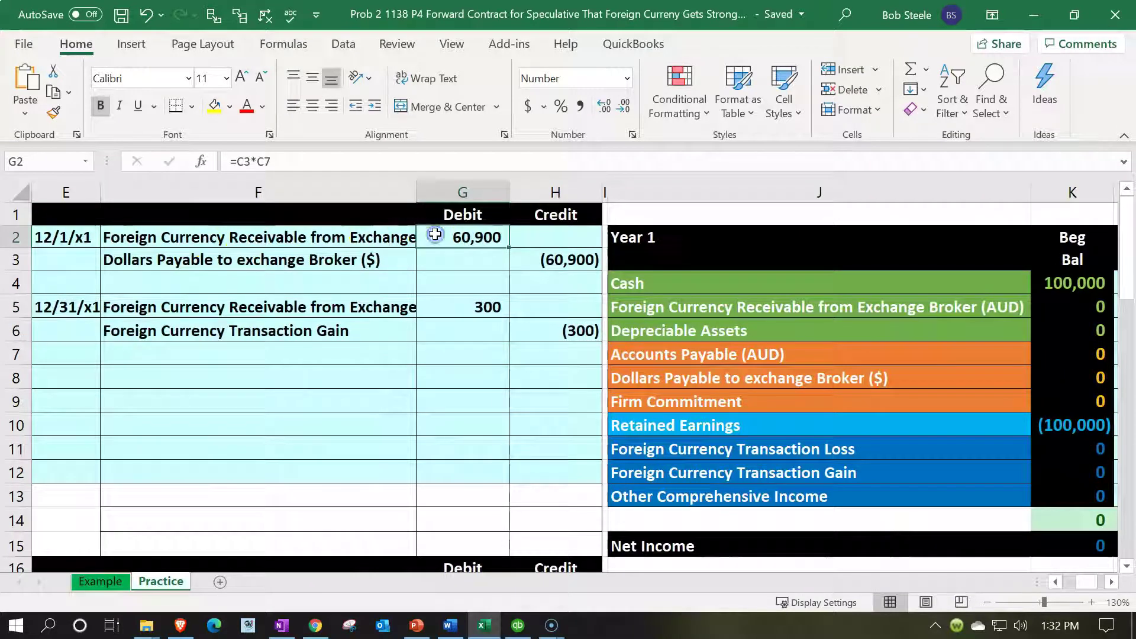
left_click(585, 281)
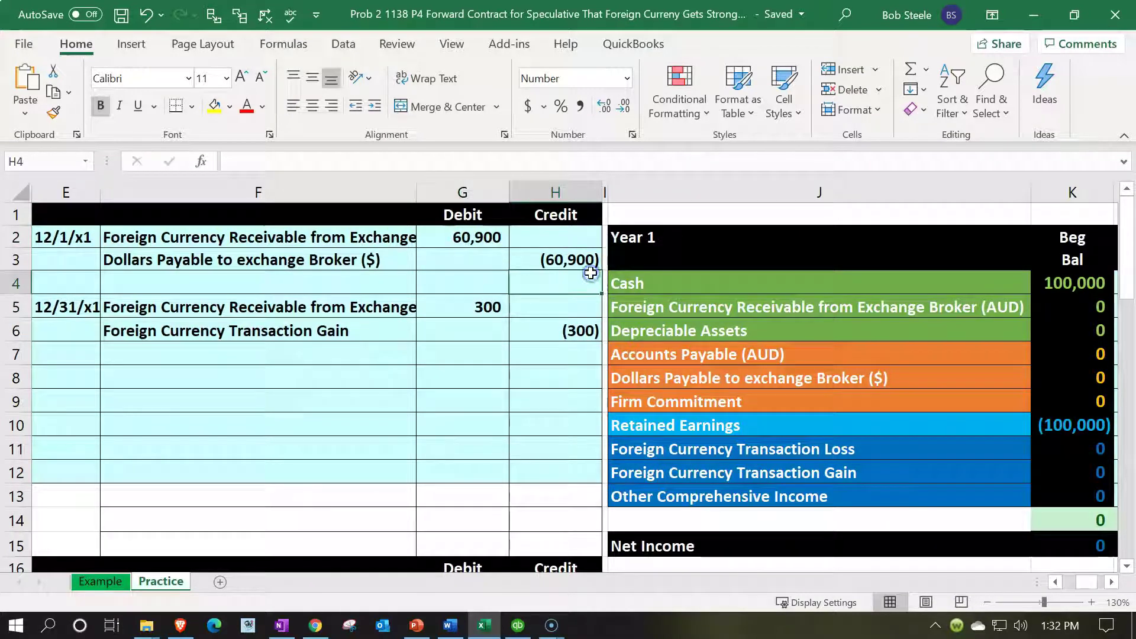
left_click(499, 304)
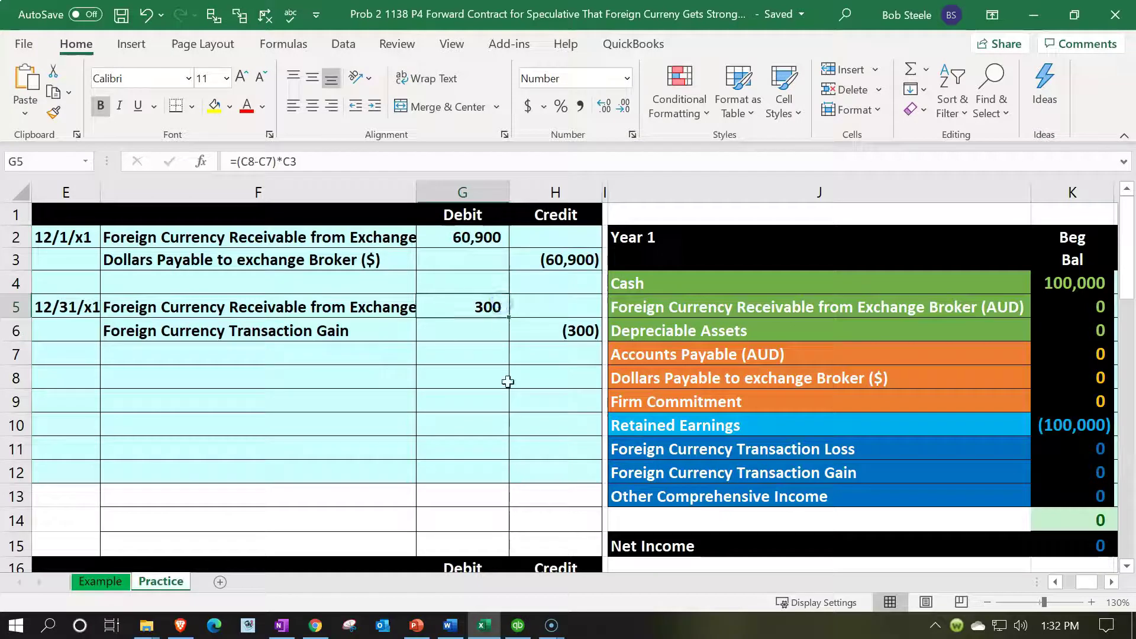
Review the Year 1 trial balance's ending balances, from Cash through Foreign Currency Transaction Gain.
key("Right")
key("Right")
key("Right")
key("Right")
key("Right")
key("Right")
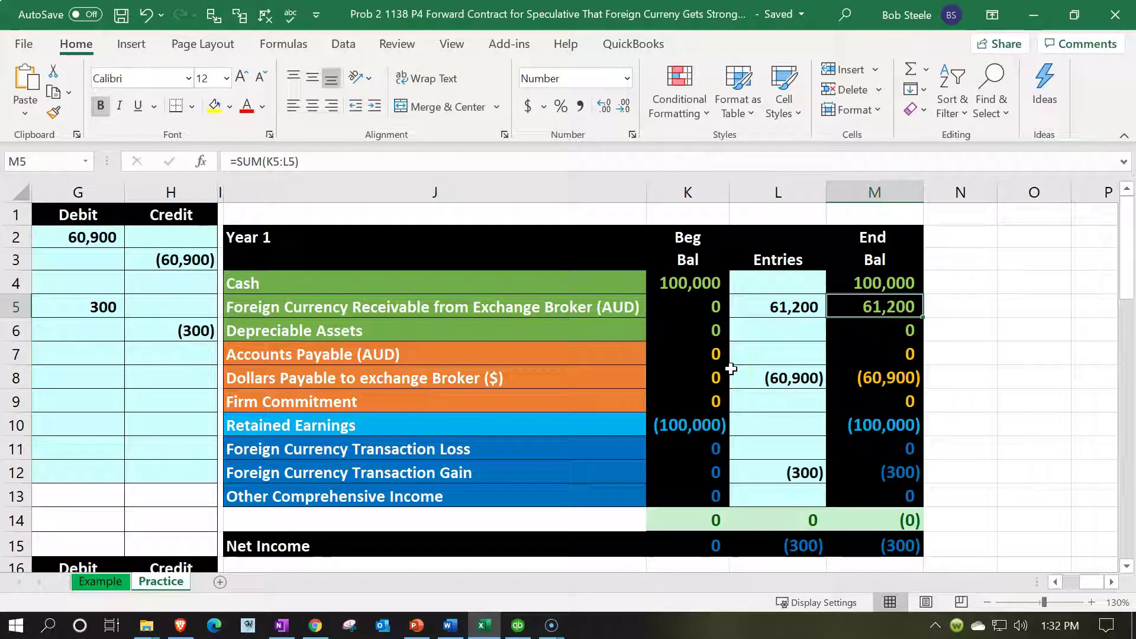
left_click(855, 285)
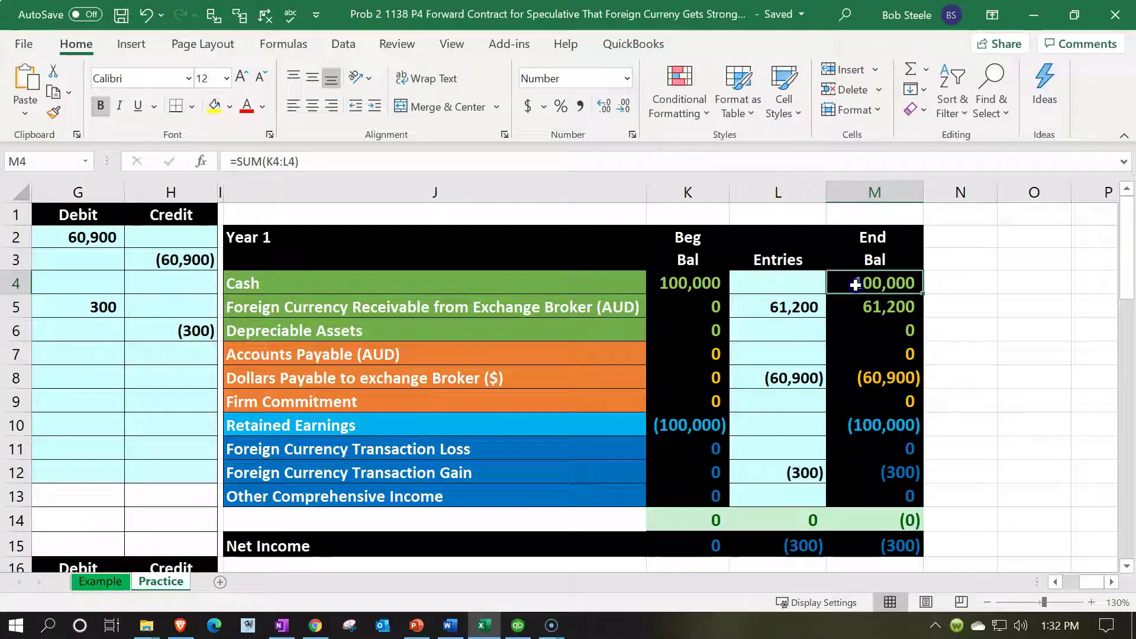
left_click(892, 408)
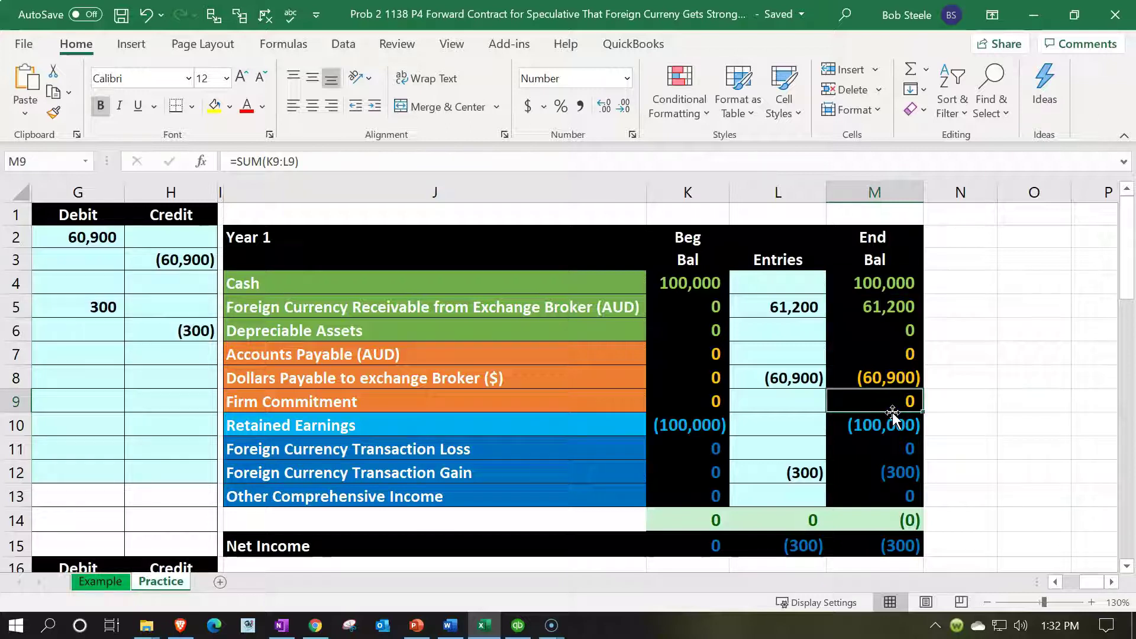
left_click(963, 284)
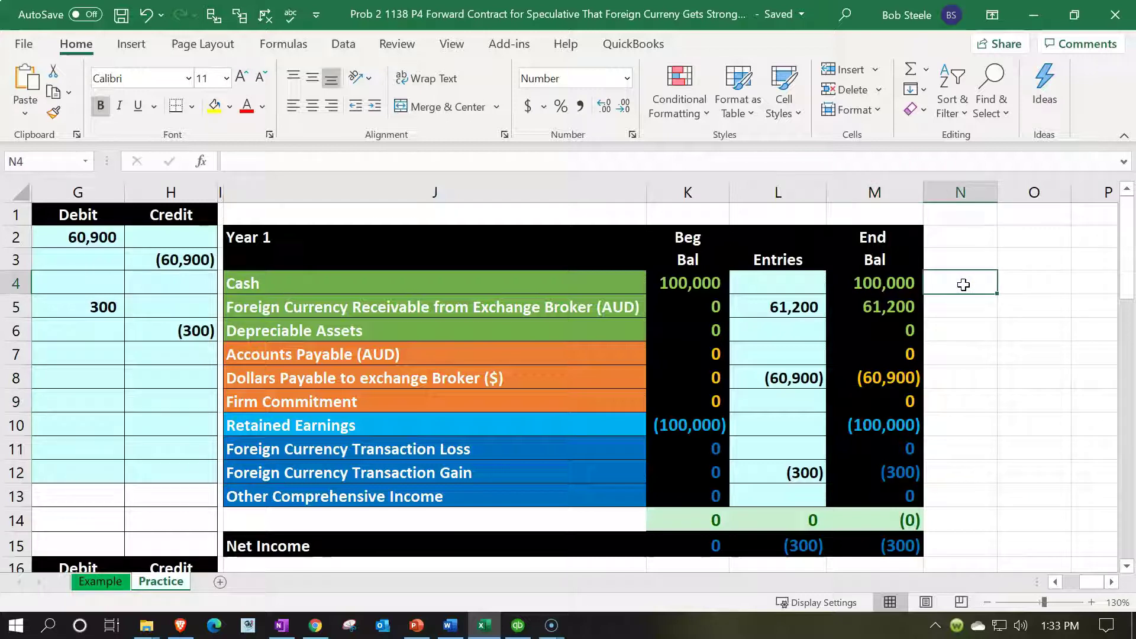
left_click(907, 304)
left_click(898, 383)
left_click(903, 451)
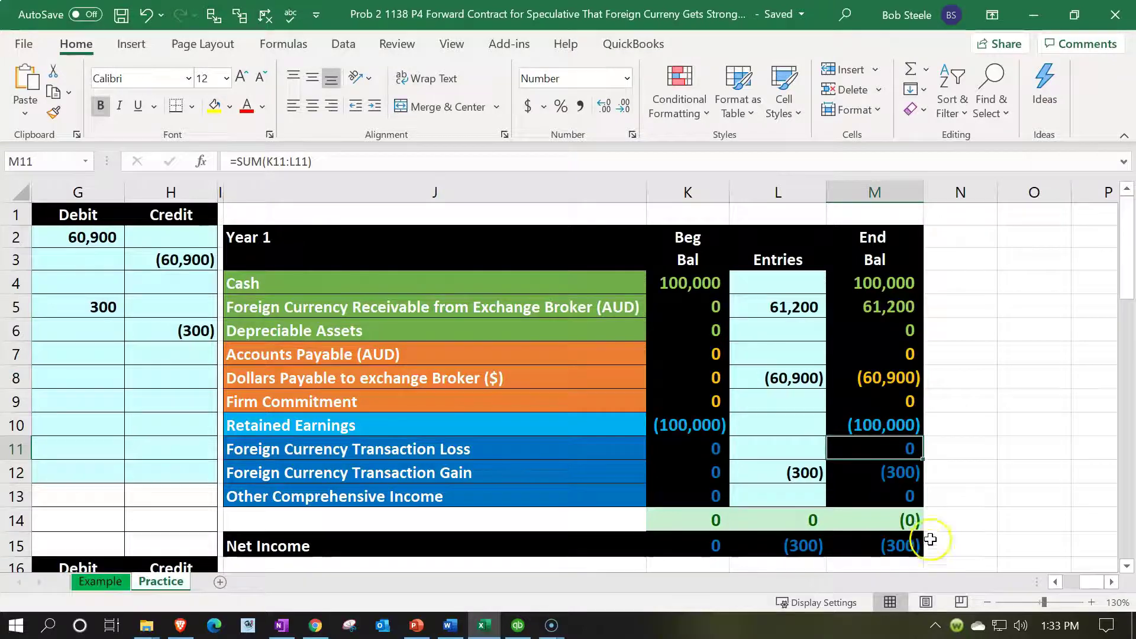
left_click(902, 491)
left_click_drag(876, 284, 892, 473)
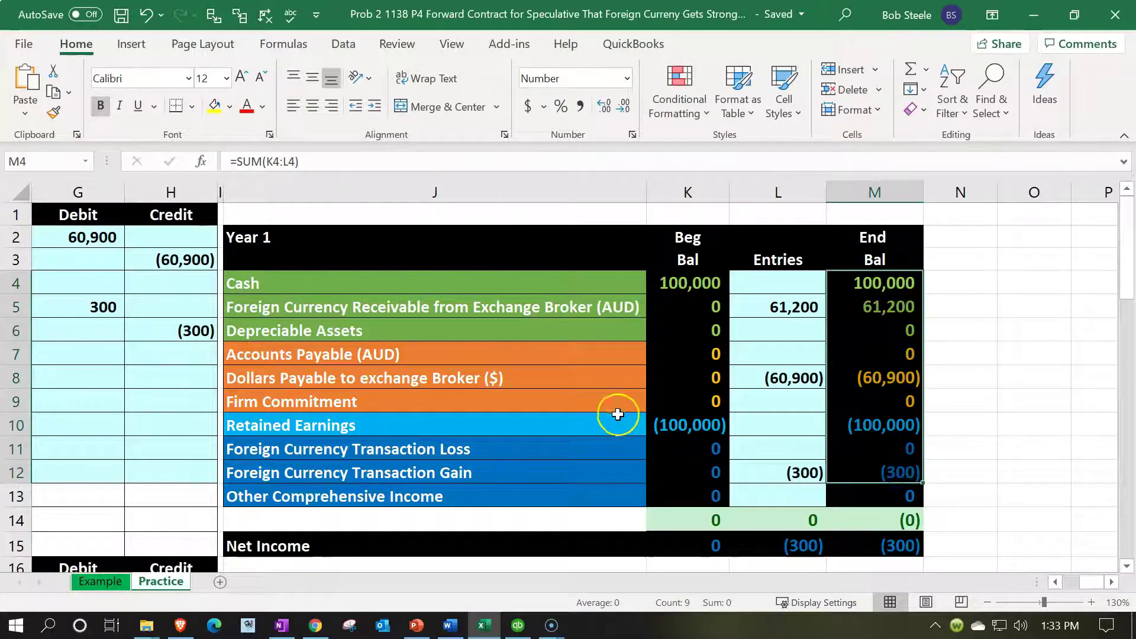
Review the Year 2 trial balance's beginning balances, from Foreign Currency Units (AUD) down to Firm Commitment.
scroll(617, 414, "down", 4)
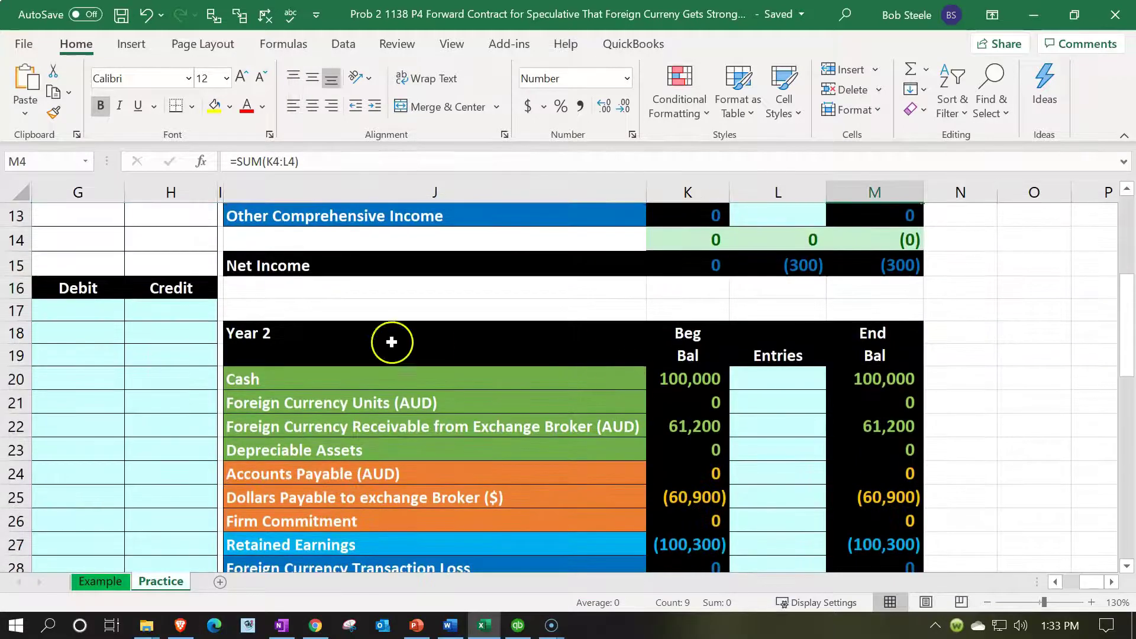
left_click(430, 345)
scroll(335, 339, "down", 1)
left_click(667, 329)
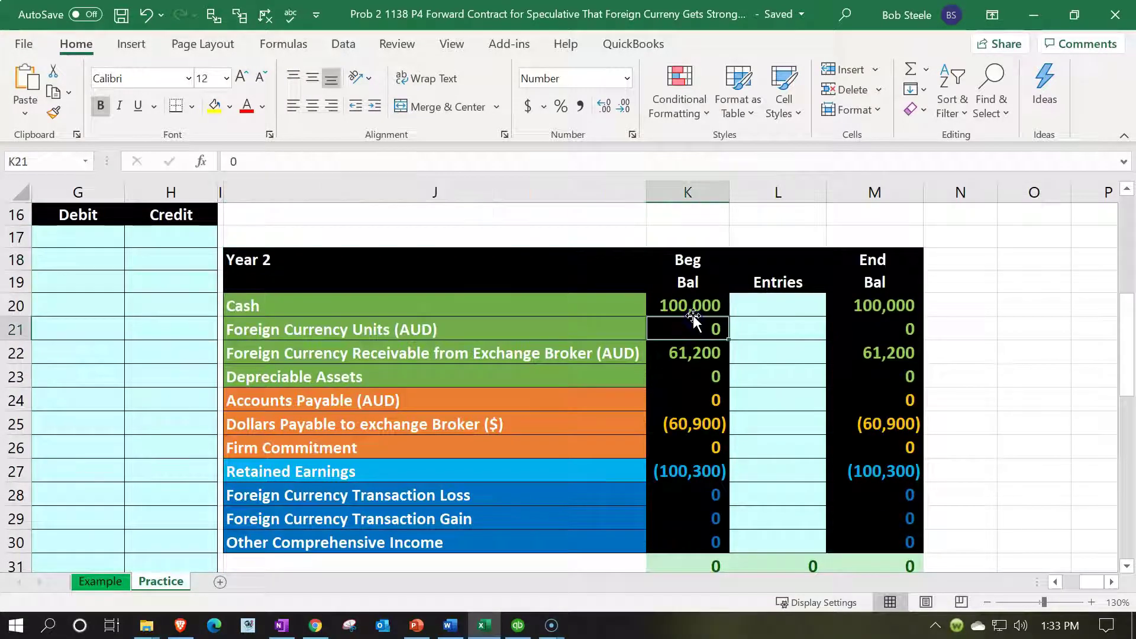
key("Down")
key("Down")
key("Down")
key("Down")
key("Down")
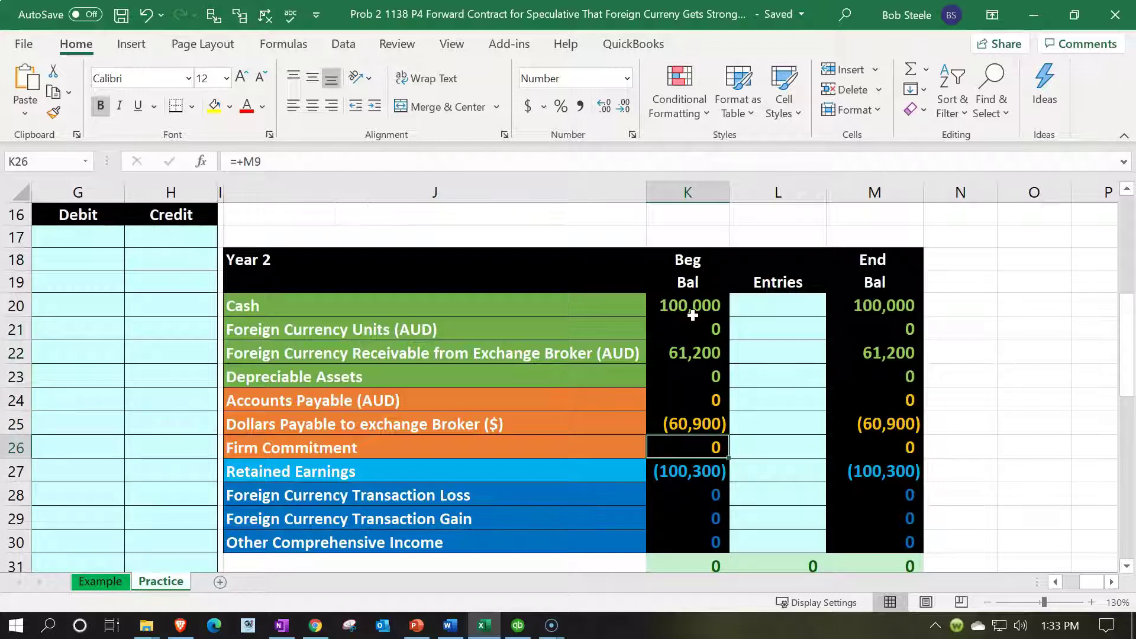
Compare the sum of Year 1 ending balances M10:M13 with the Year 2 beginning Retained Earnings.
scroll(689, 513, "up", 3)
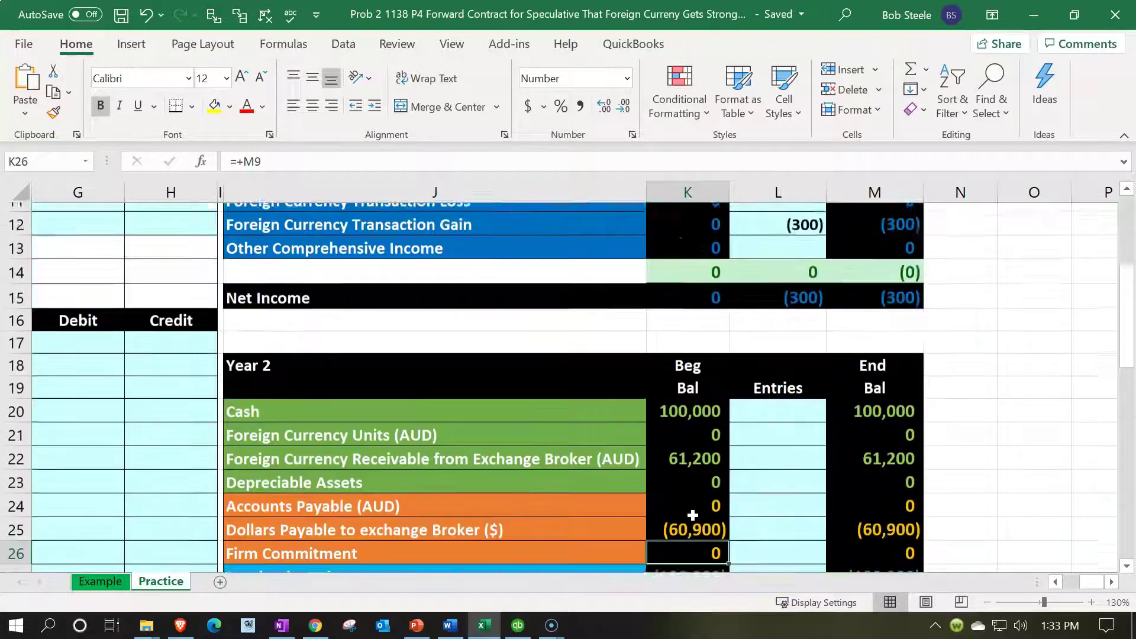
left_click_drag(892, 284, 896, 370)
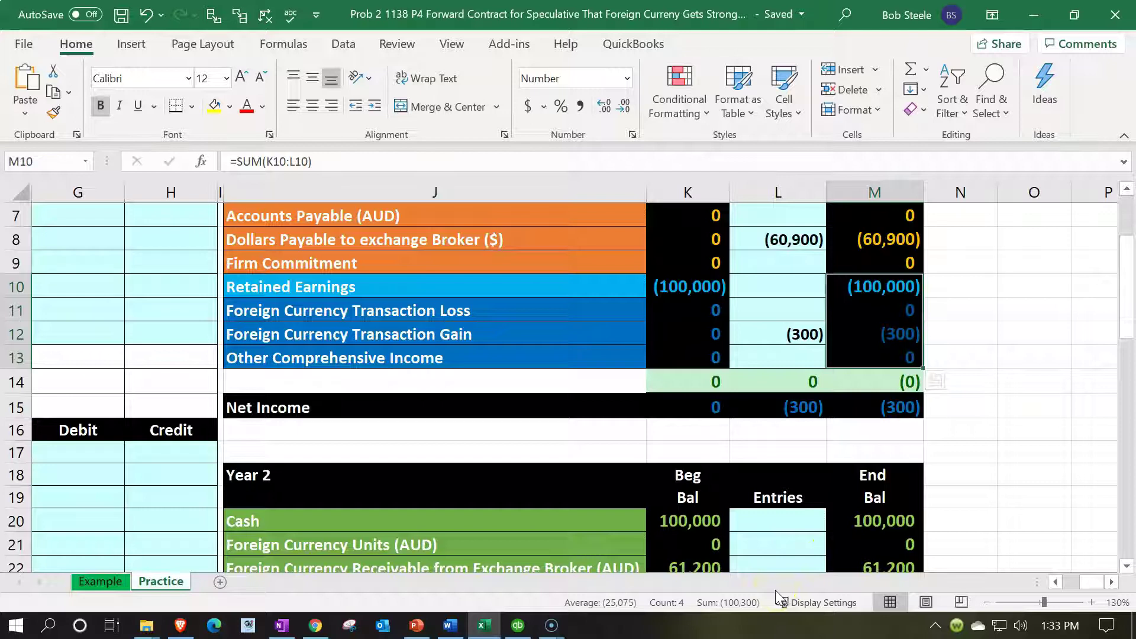
scroll(750, 565, "down", 4)
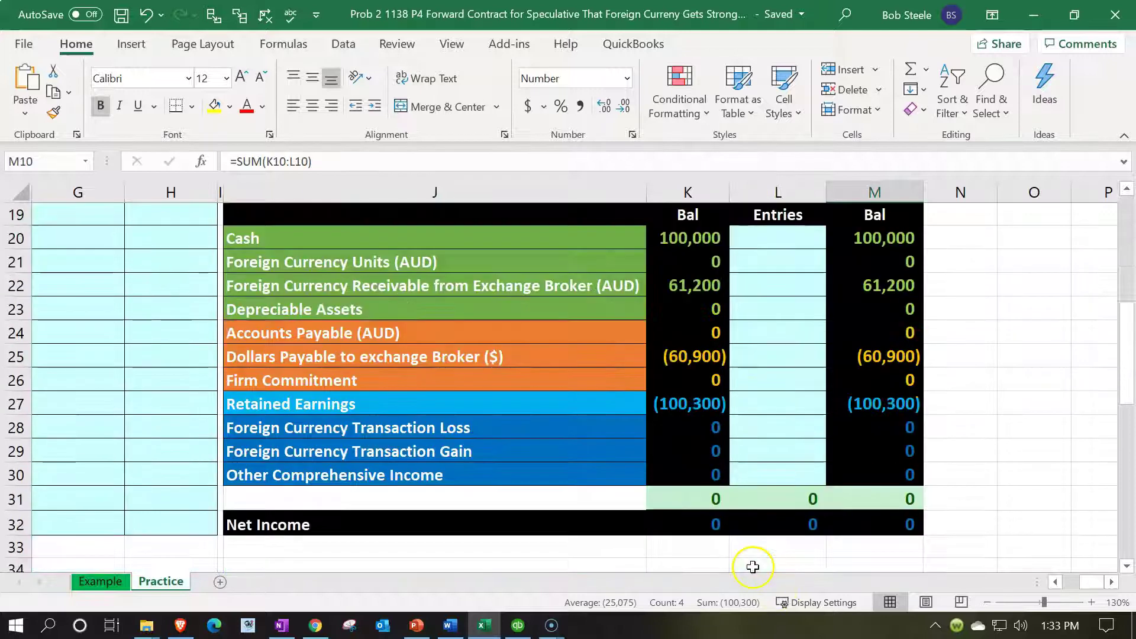
left_click(672, 398)
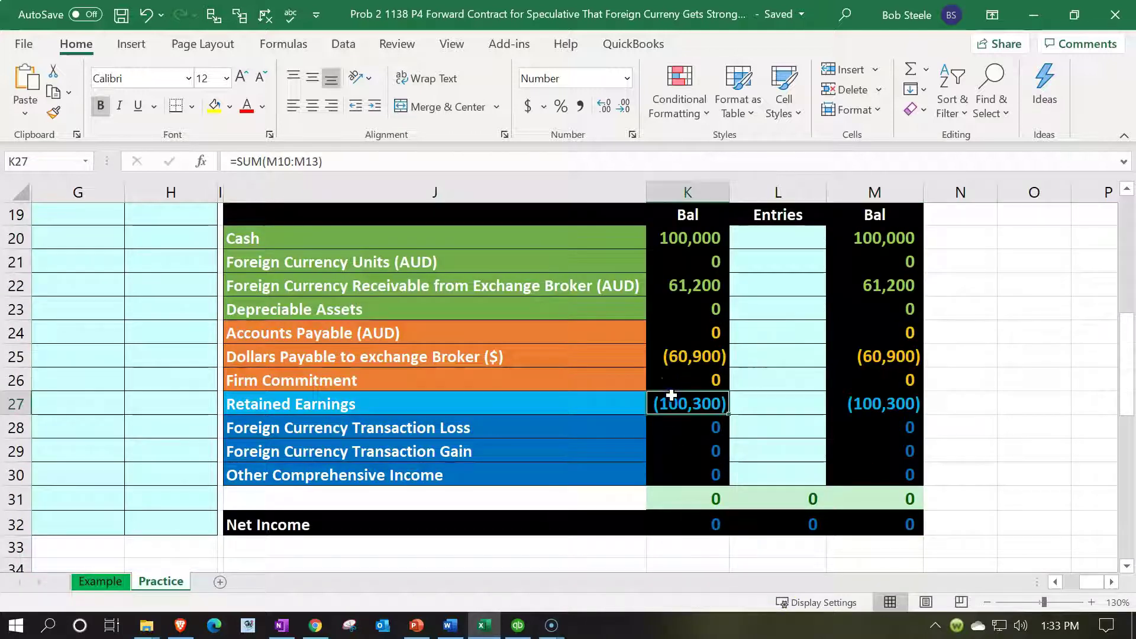
key("Down")
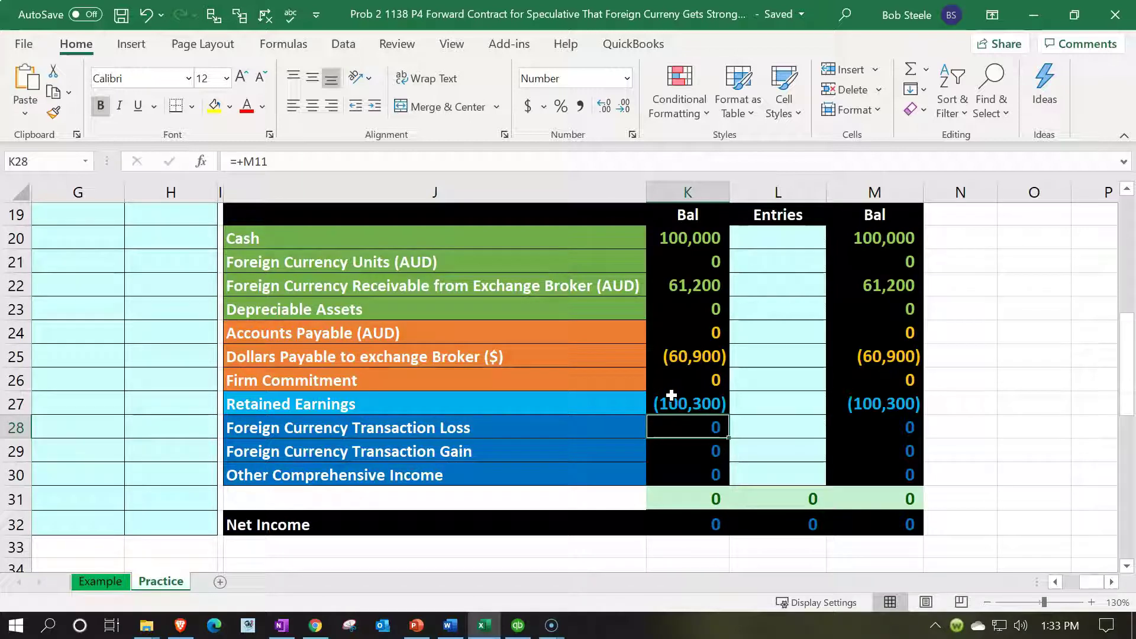
Go back to the exchange rate table and examine the 03/31/x2 date and its spot rate.
key("Left")
key("Left")
key("Left")
key("Left")
key("Left")
key("Left")
key("Left")
key("Left")
key("Left")
key("Left")
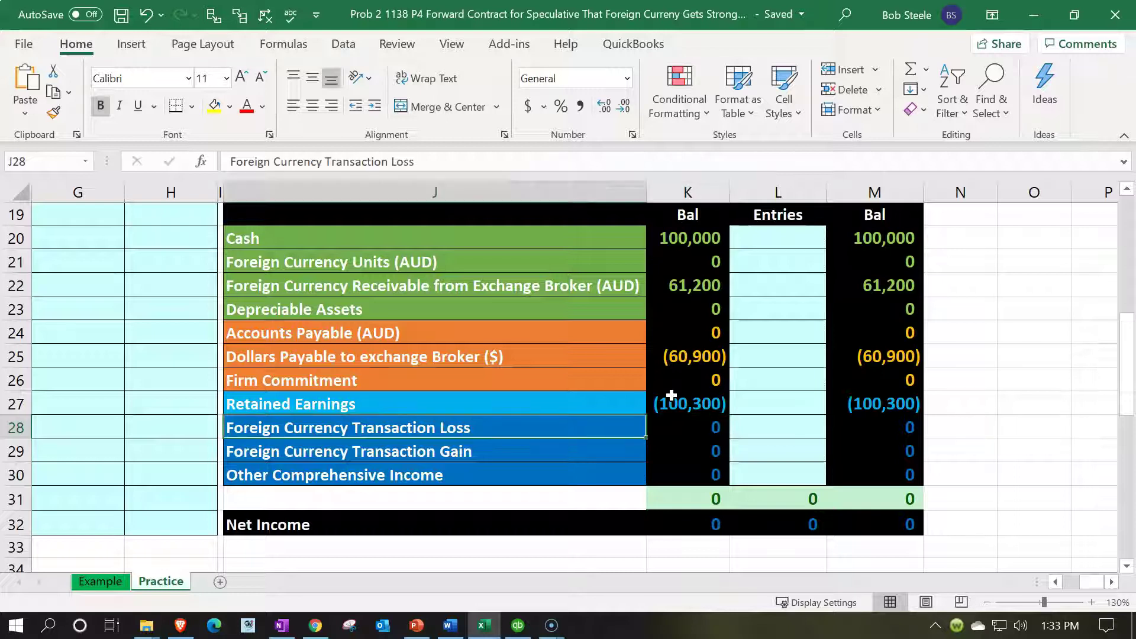
scroll(671, 395, "up", 6)
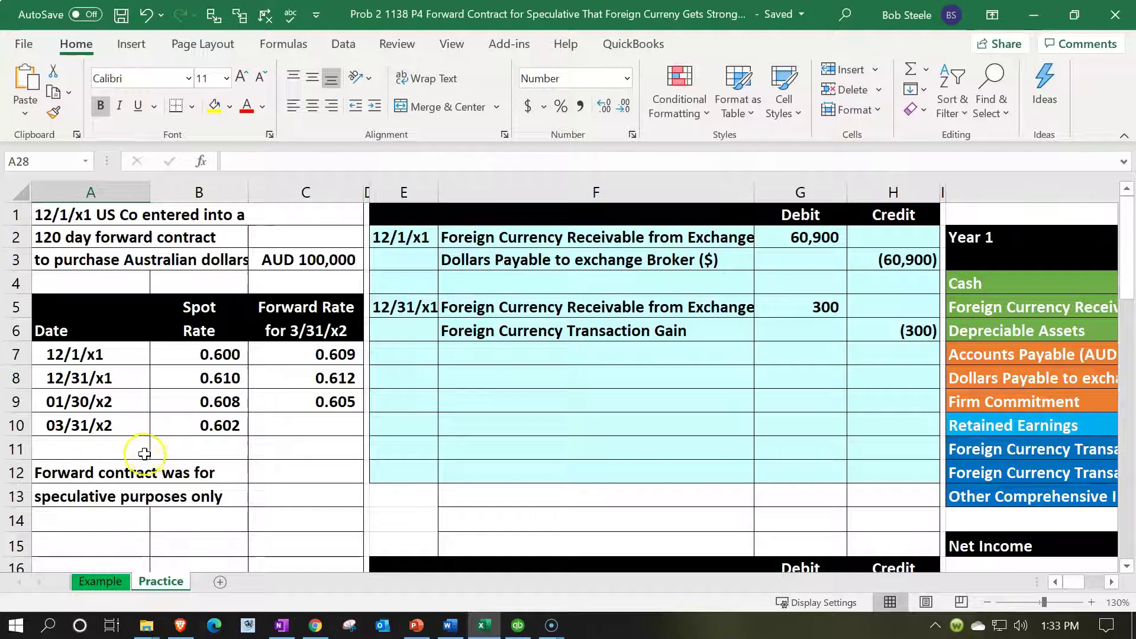
left_click(96, 426)
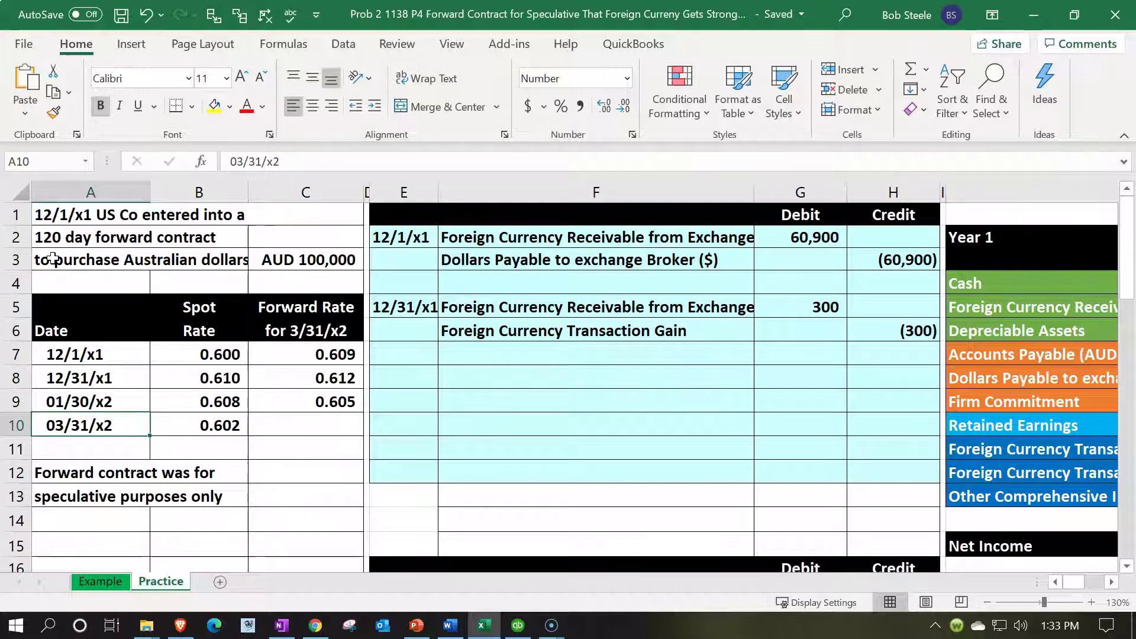
left_click(183, 422)
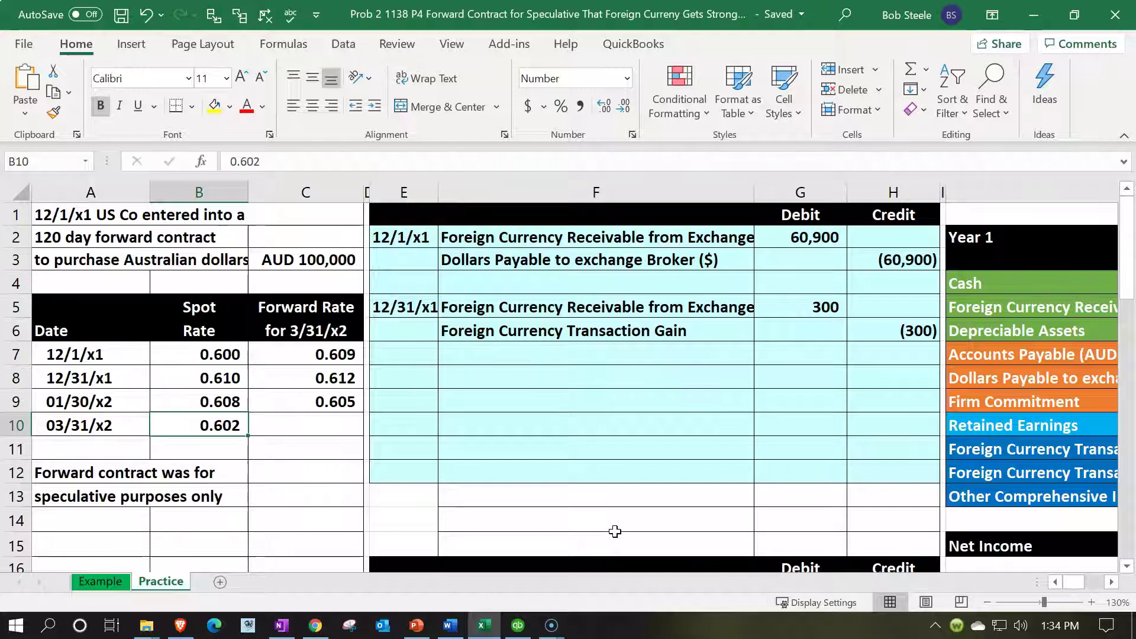
Open the calculator, keep it on top of the workbook, and multiply 100,000 by the 03/31/x2 spot rate of .602.
scroll(615, 532, "down", 1)
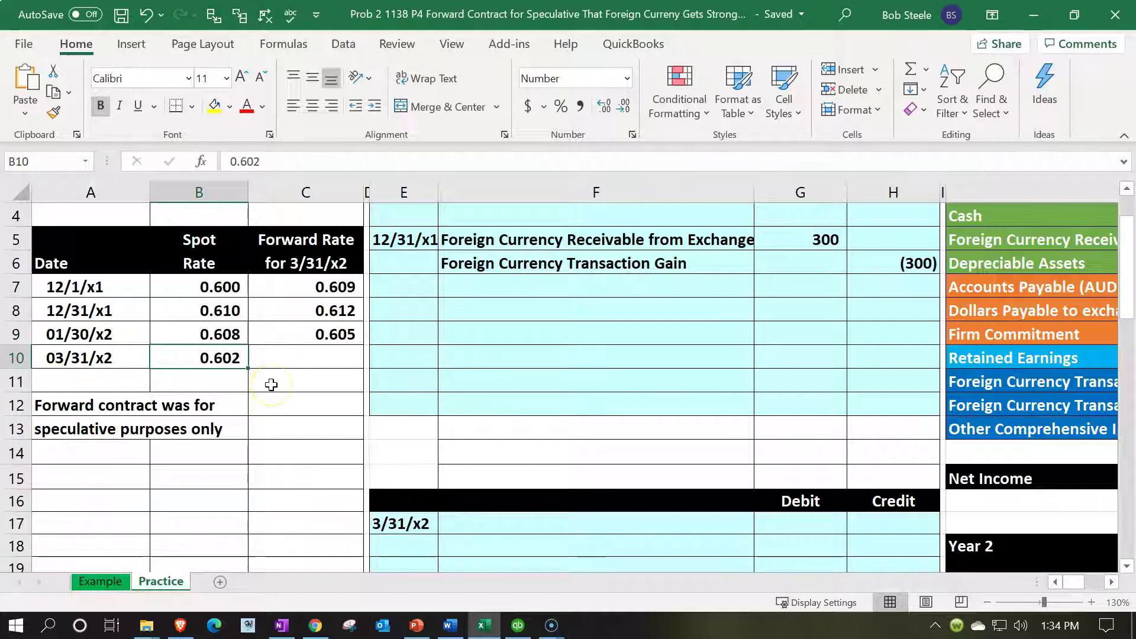
key("XF86Calculator")
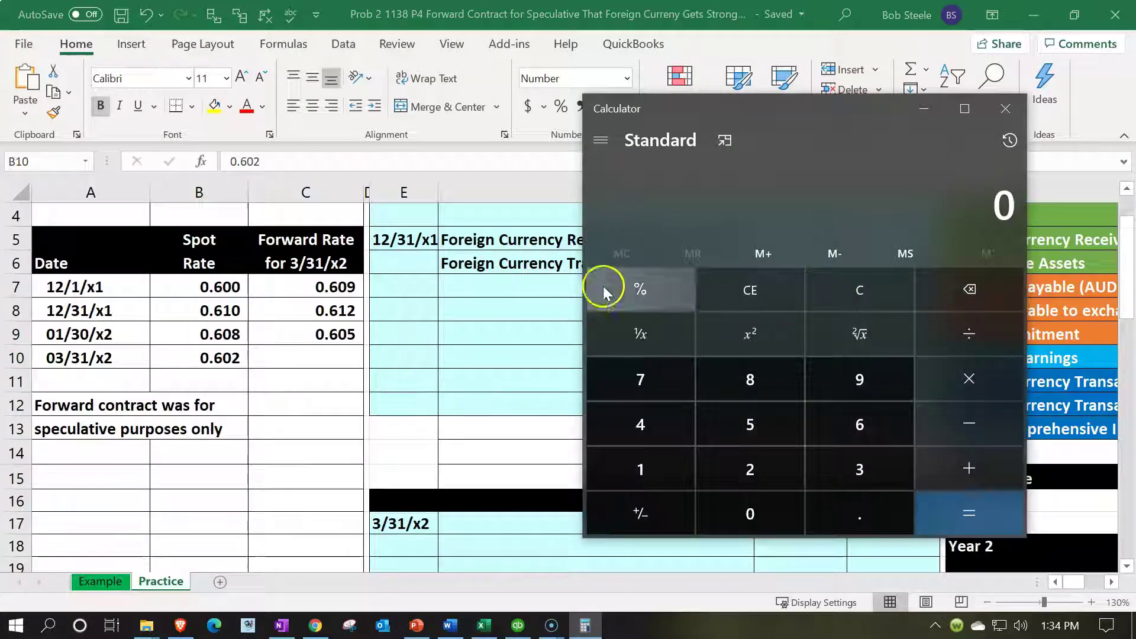
left_click(725, 140)
scroll(642, 367, "up", 1)
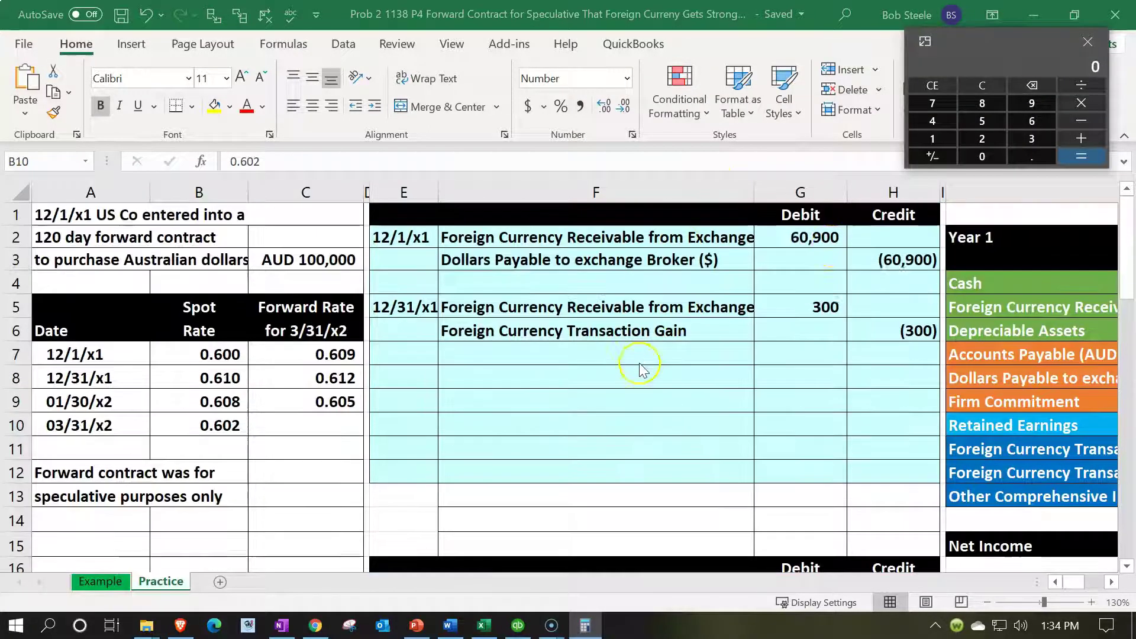
type("1000000")
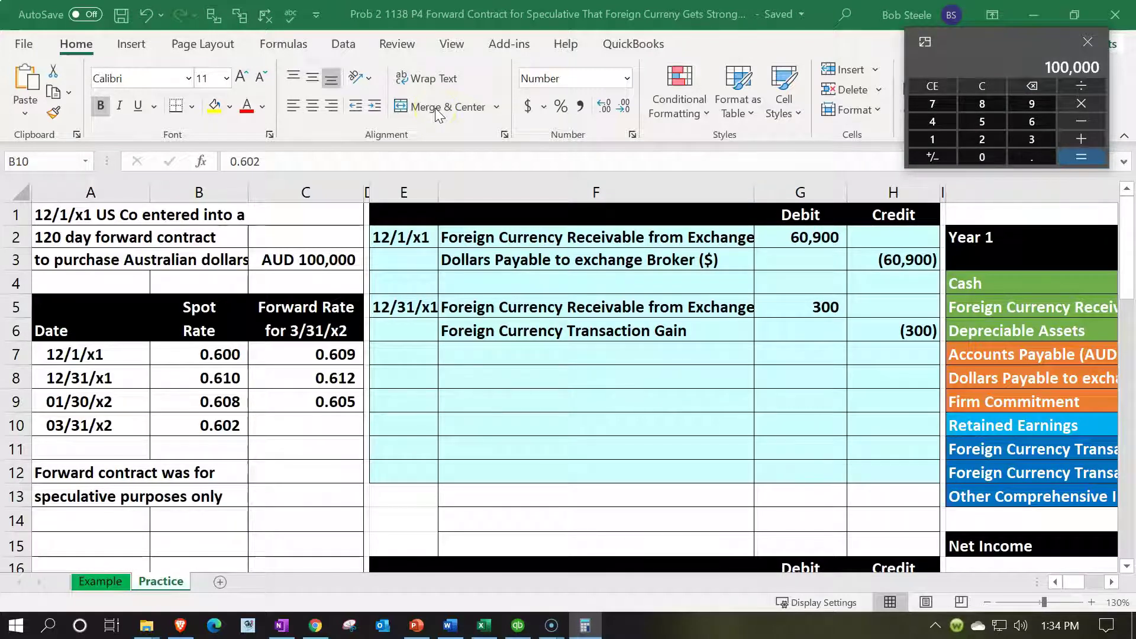
type("*.")
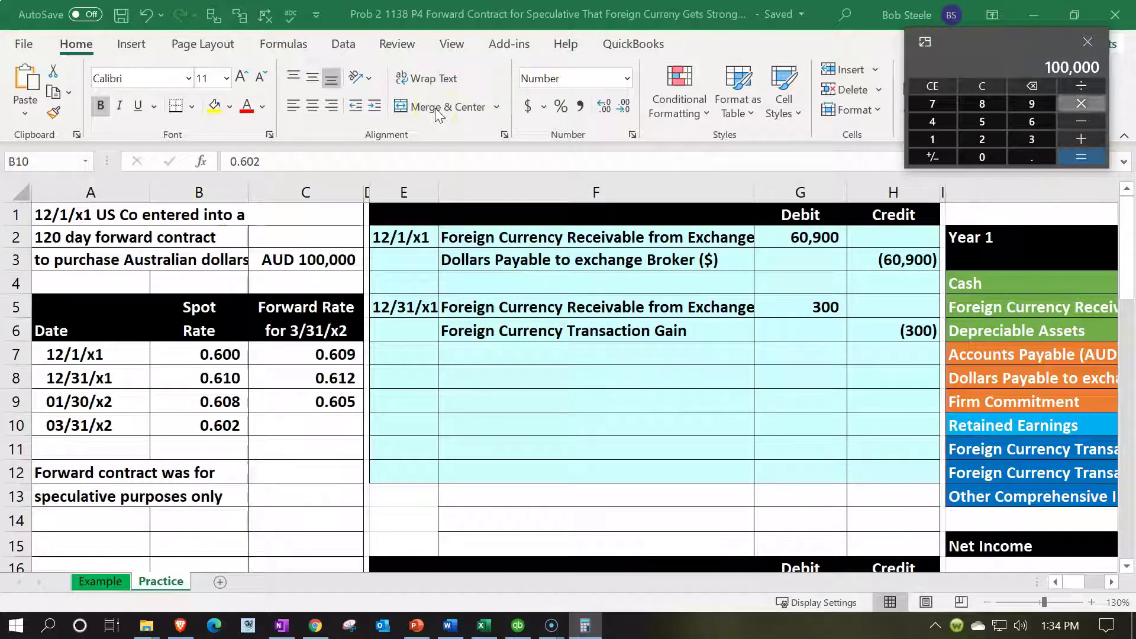
type("602")
key("Return")
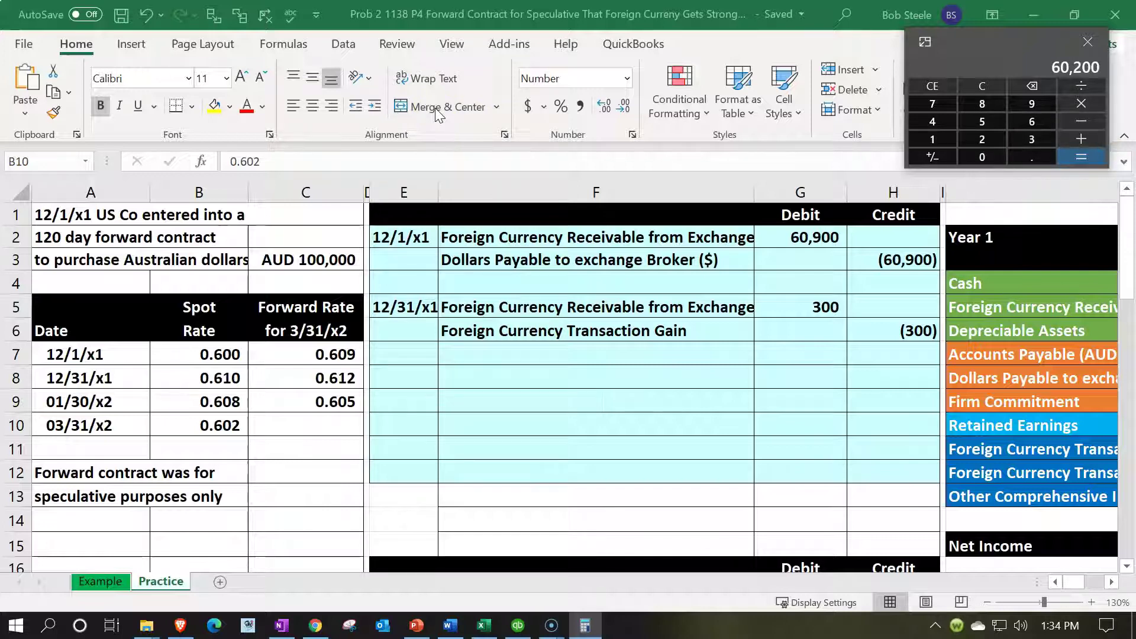
Return to the workbook and examine the Year 1 ending balances of Dollars Payable to exchange Broker and Foreign Currency Receivable from Exchange Broker.
key("alt+Tab")
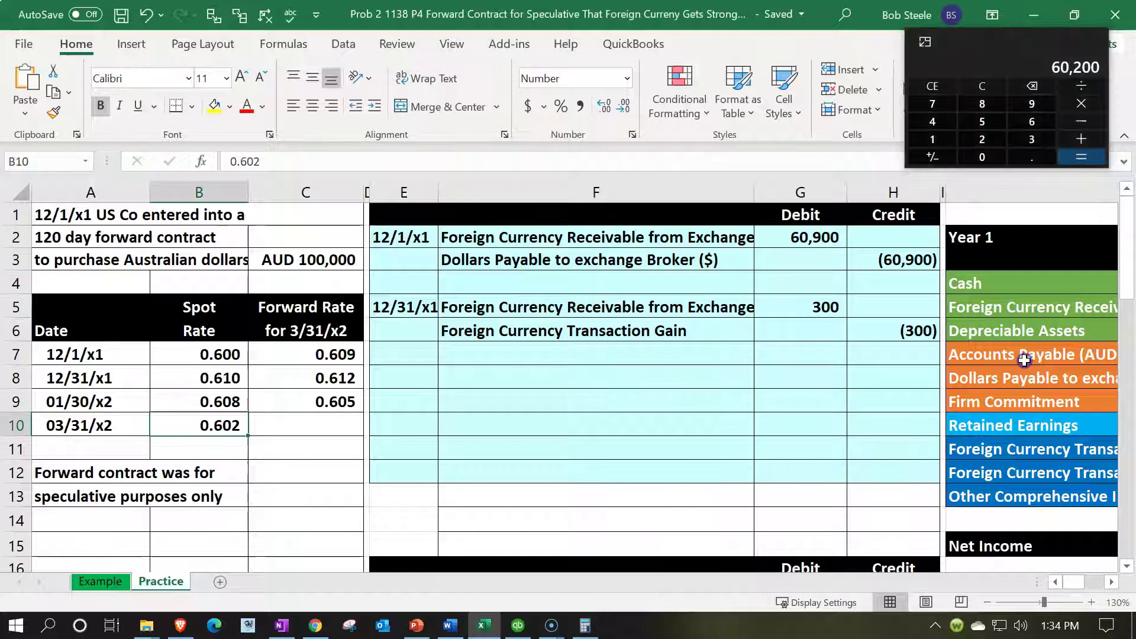
key("F2")
key("Return")
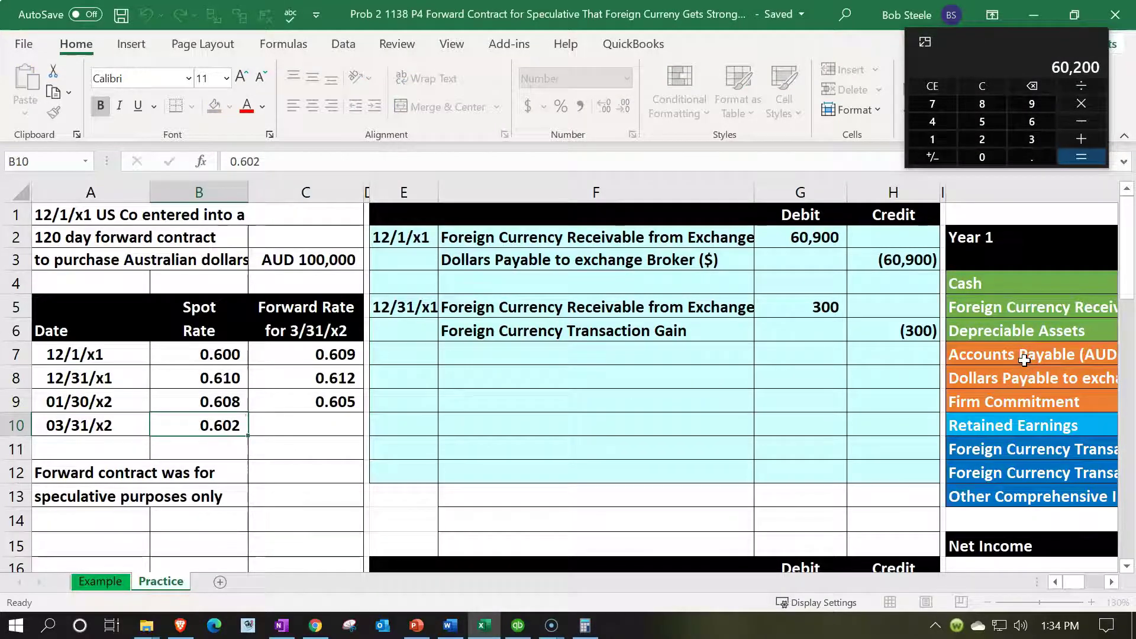
key("Right")
key("Right")
key("Right")
key("Right")
key("Right")
key("Right")
key("Right")
key("Right")
key("Right")
key("Right")
key("Right")
key("Right")
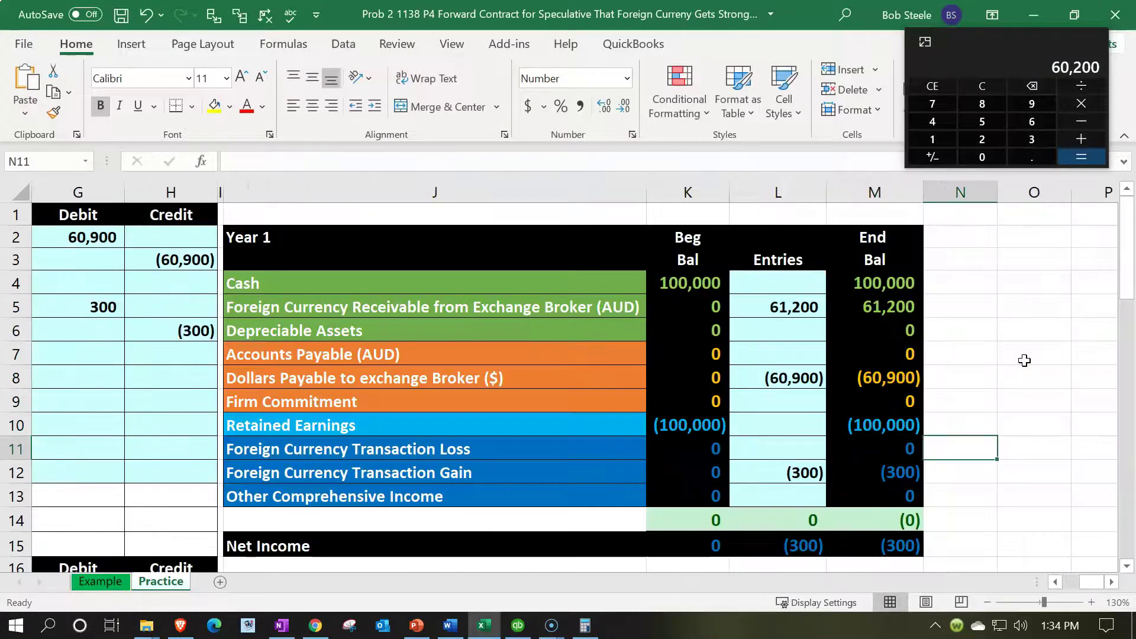
key("Up")
key("Up")
key("Up")
key("Left")
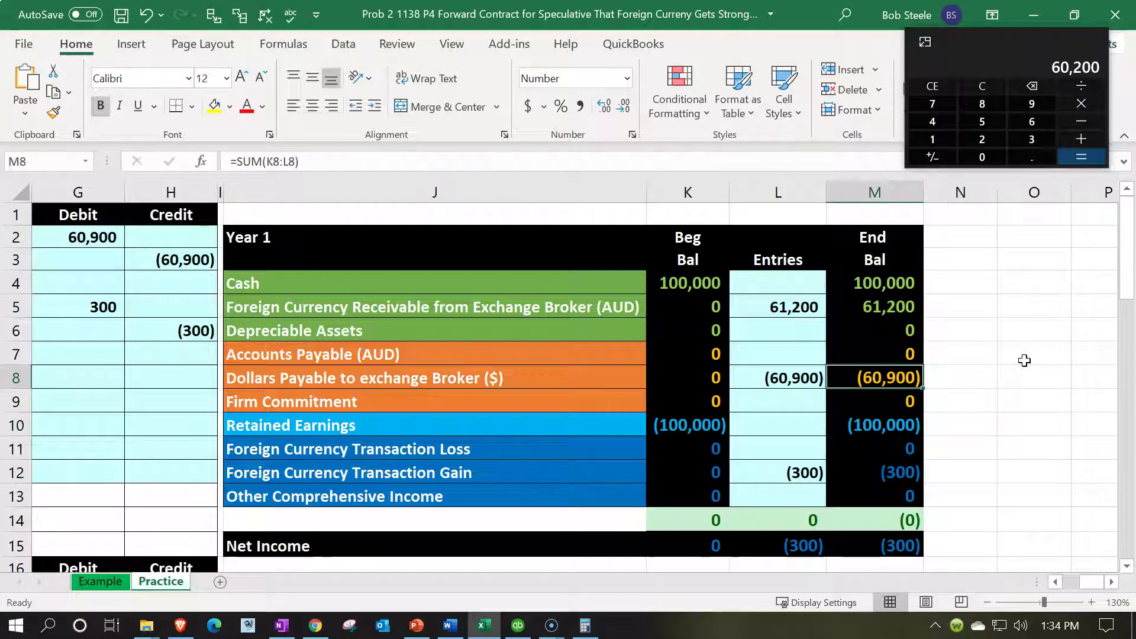
key("Up")
key("Up")
key("Up")
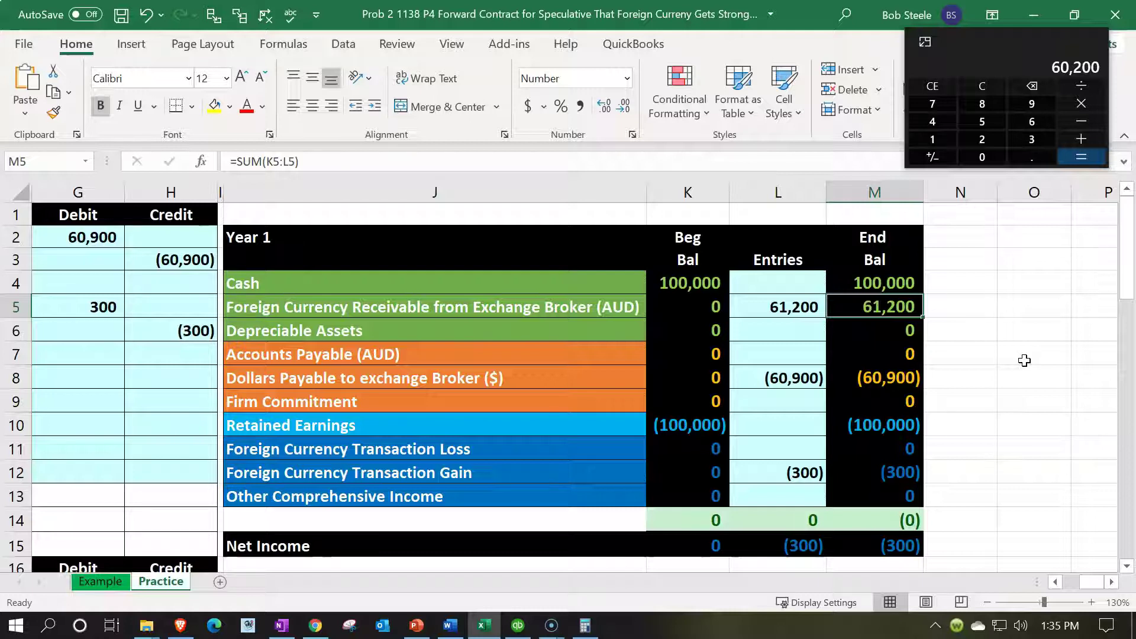
Examine the 12/1/x1 and 12/31/x1 forward rates, the 03/31/x2 spot rate and the AUD contract amount behind the earlier journal entries.
key("Left")
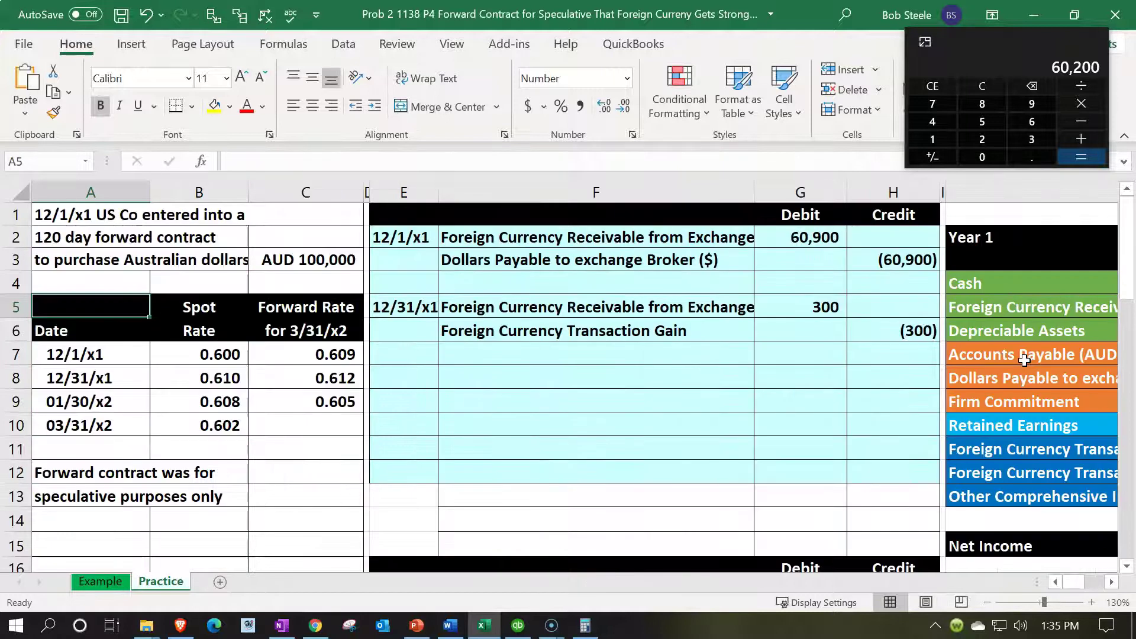
key("Down")
key("Down")
key("Down")
key("Right")
key("Right")
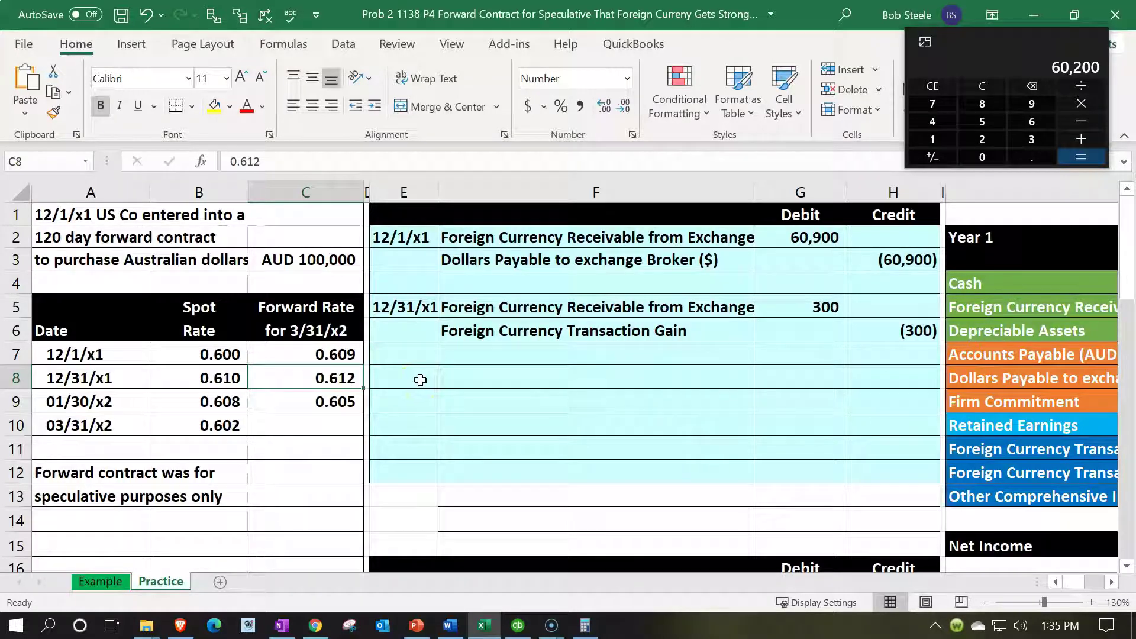
left_click(224, 427)
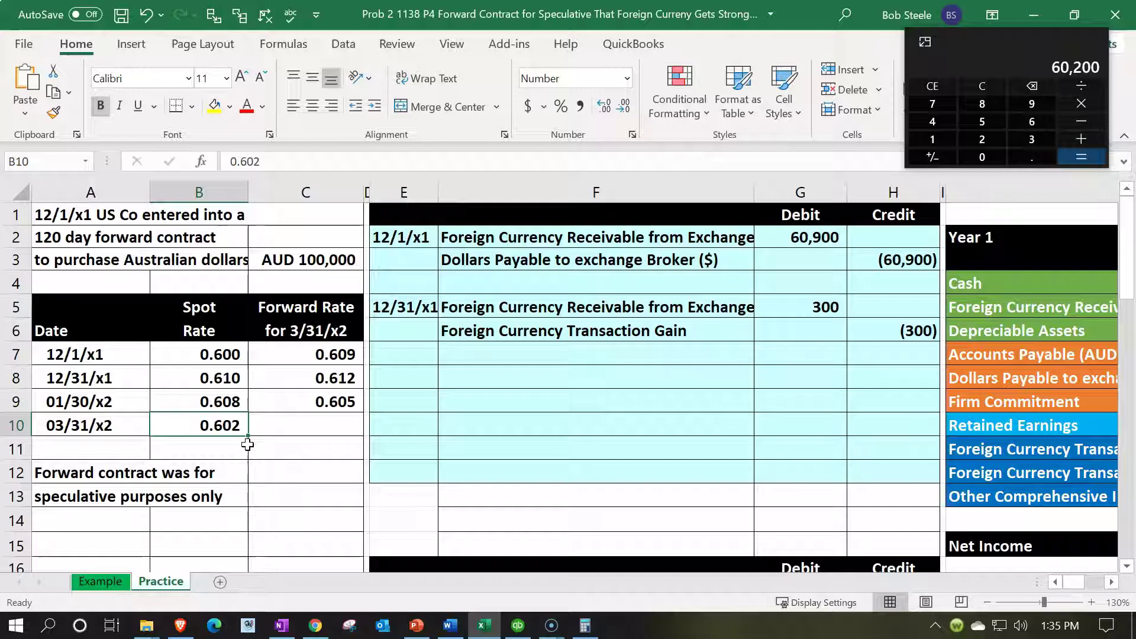
left_click(317, 260)
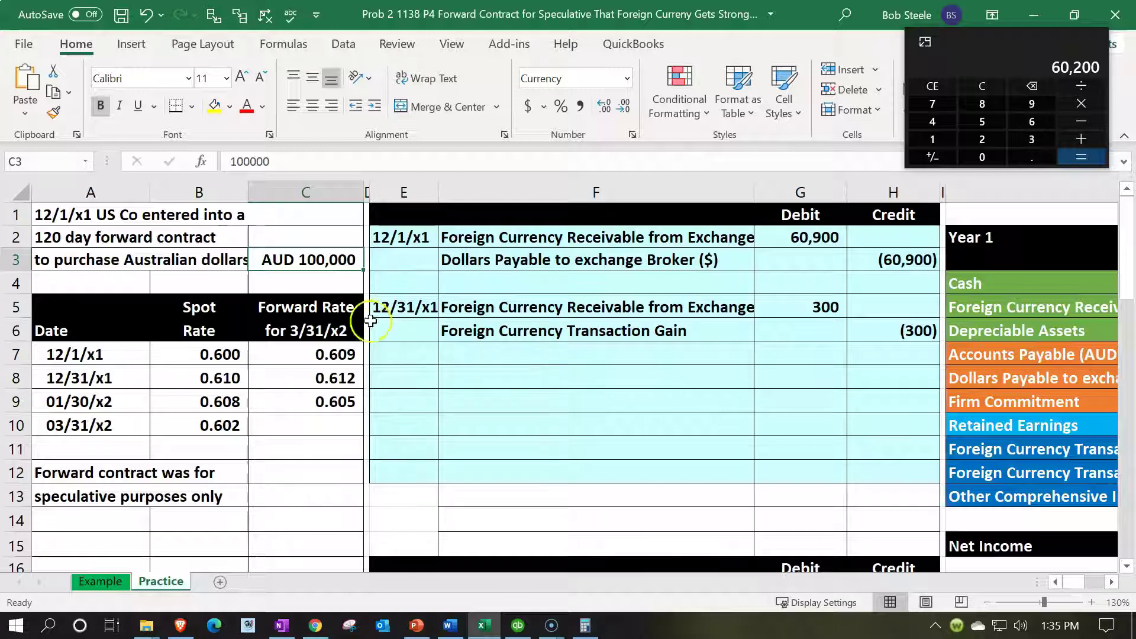
left_click(338, 371)
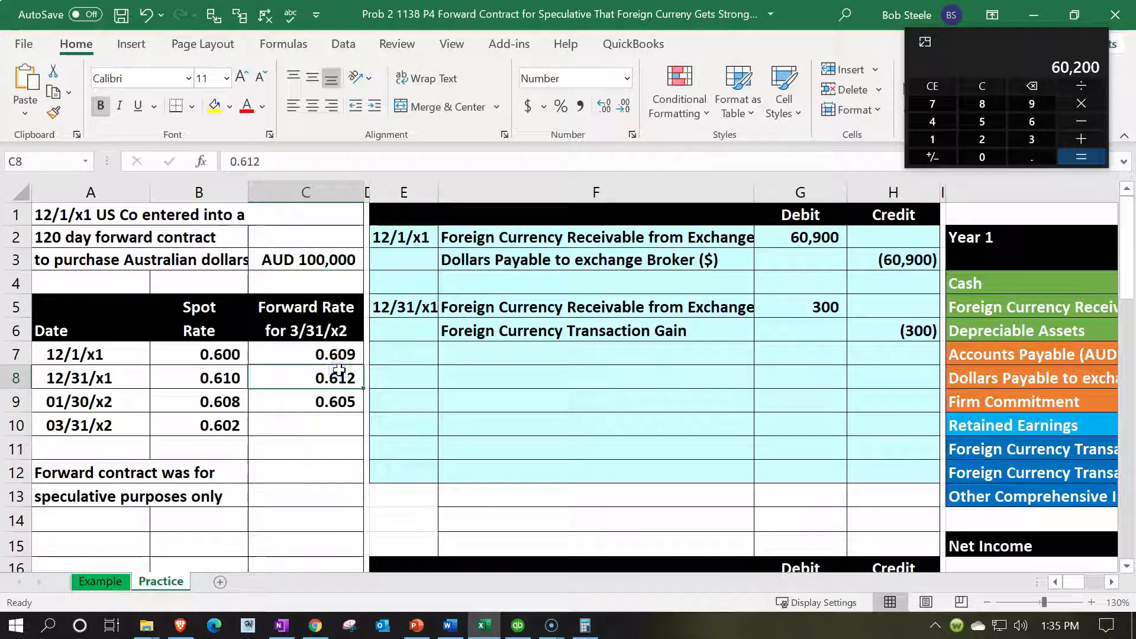
left_click(336, 355)
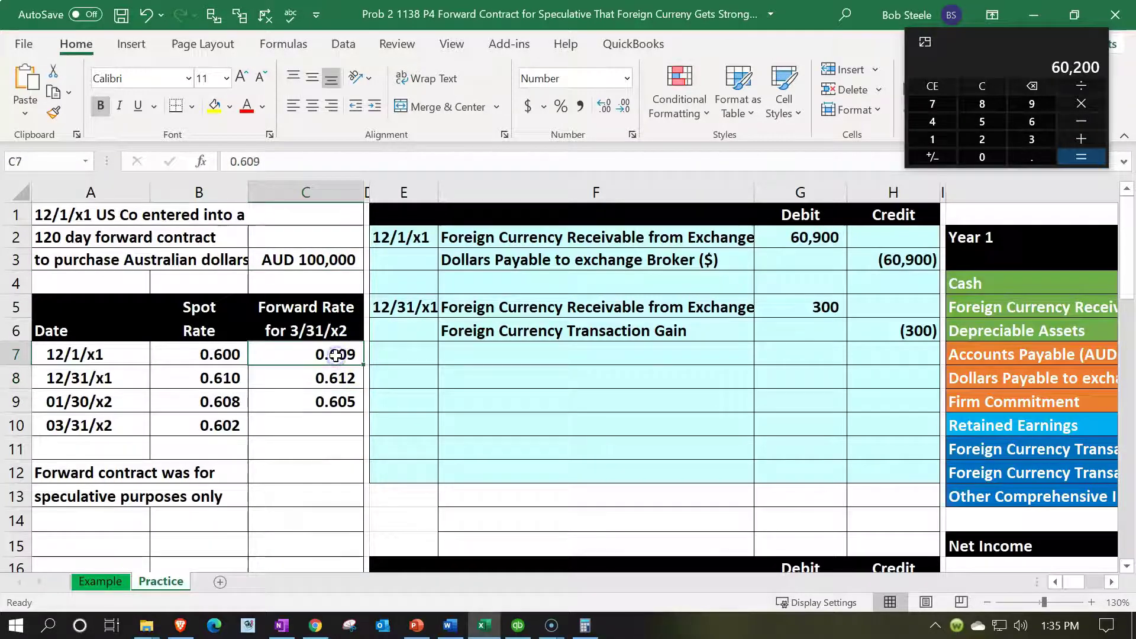
left_click(775, 356)
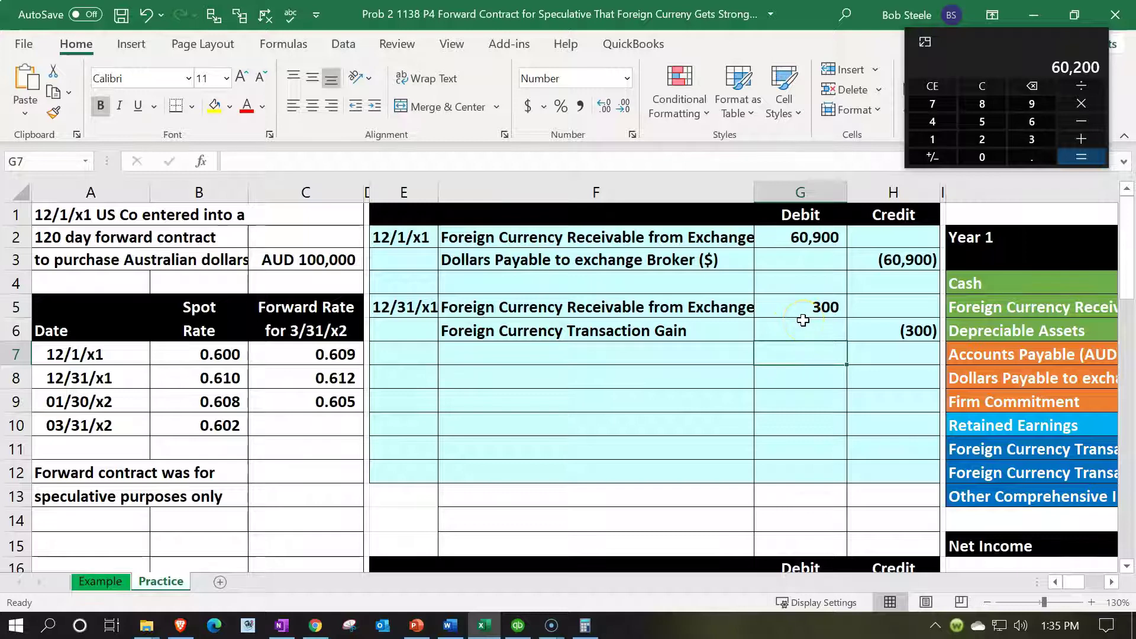
Bring the Year 1 balances into view and subtract the 61,200 receivable balance from the calculator's current result.
scroll(803, 320, "down", 1)
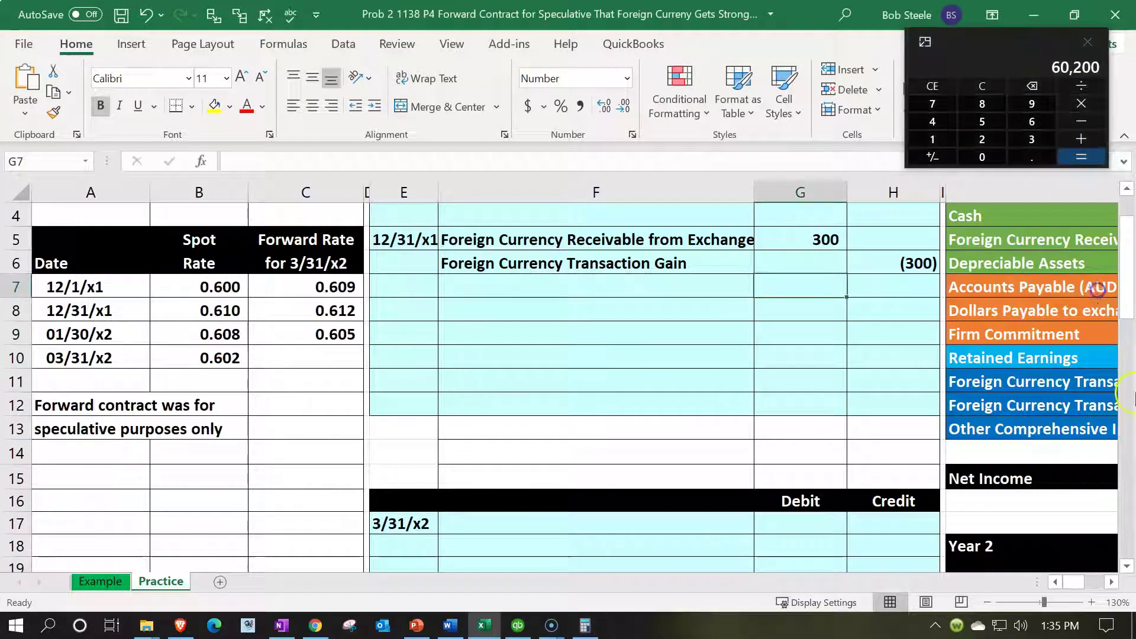
left_click(1112, 582)
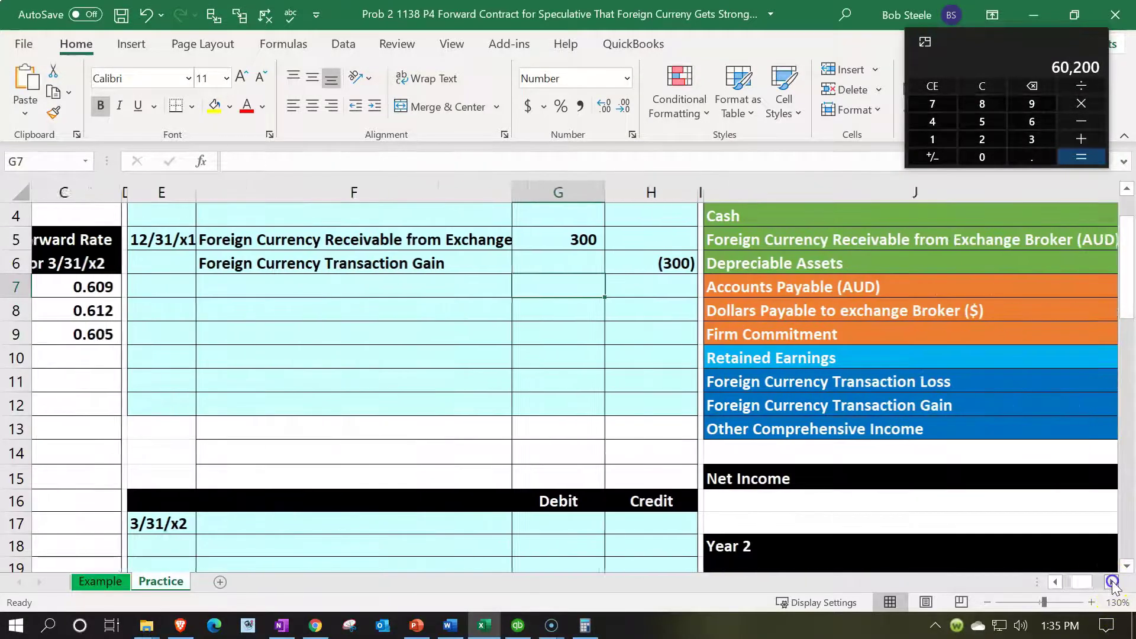
left_click(1112, 581)
left_click(1112, 582)
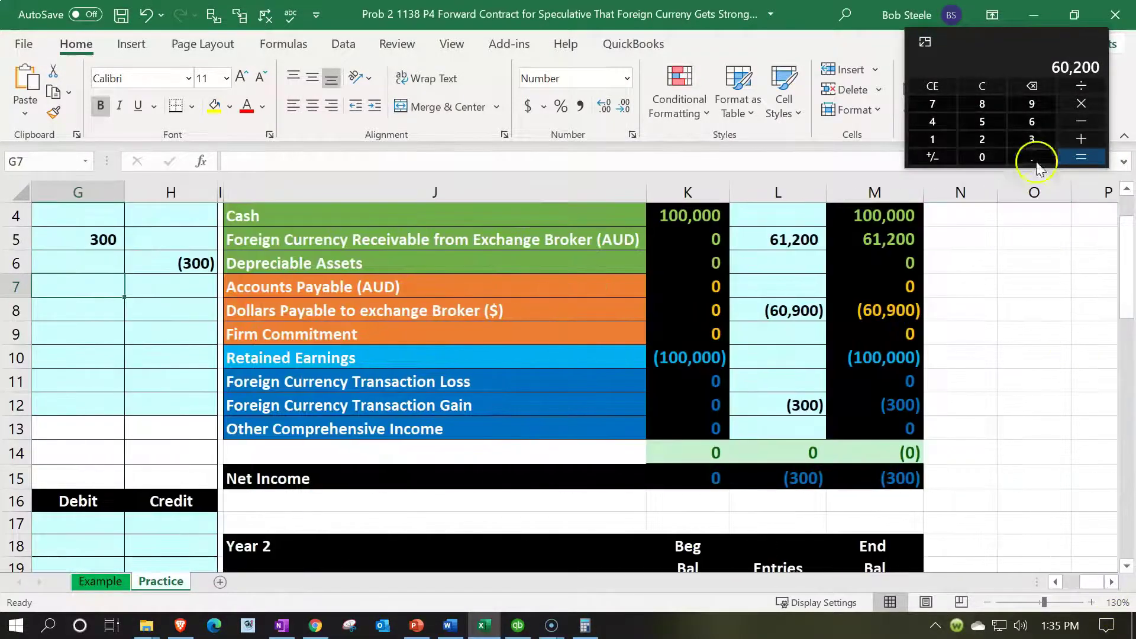
left_click(1078, 117)
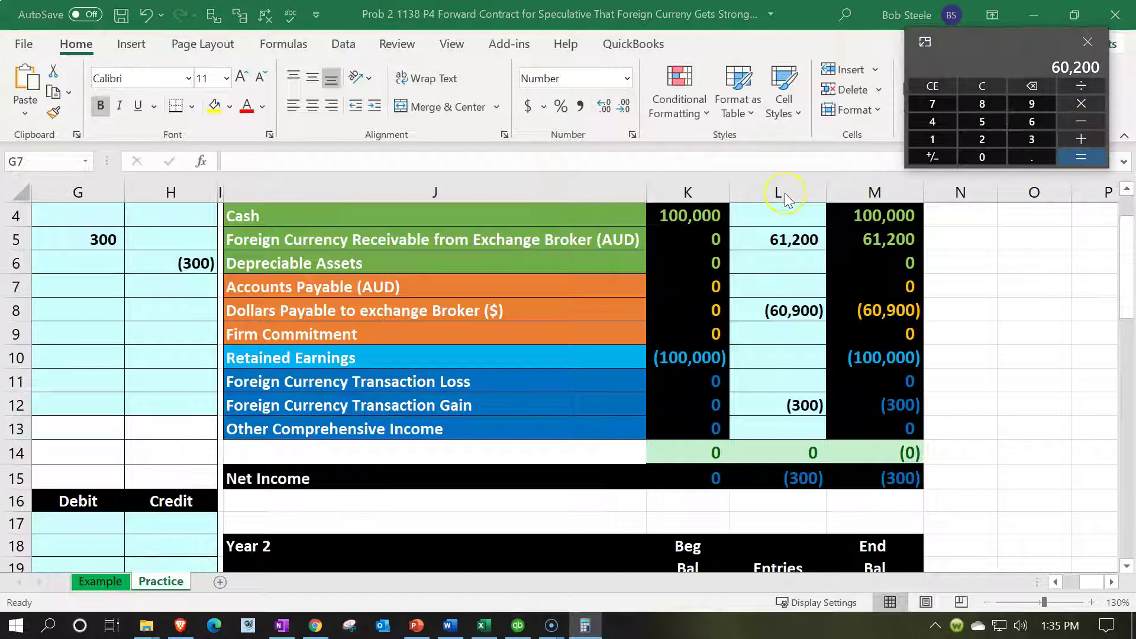
type("61200")
key("Return")
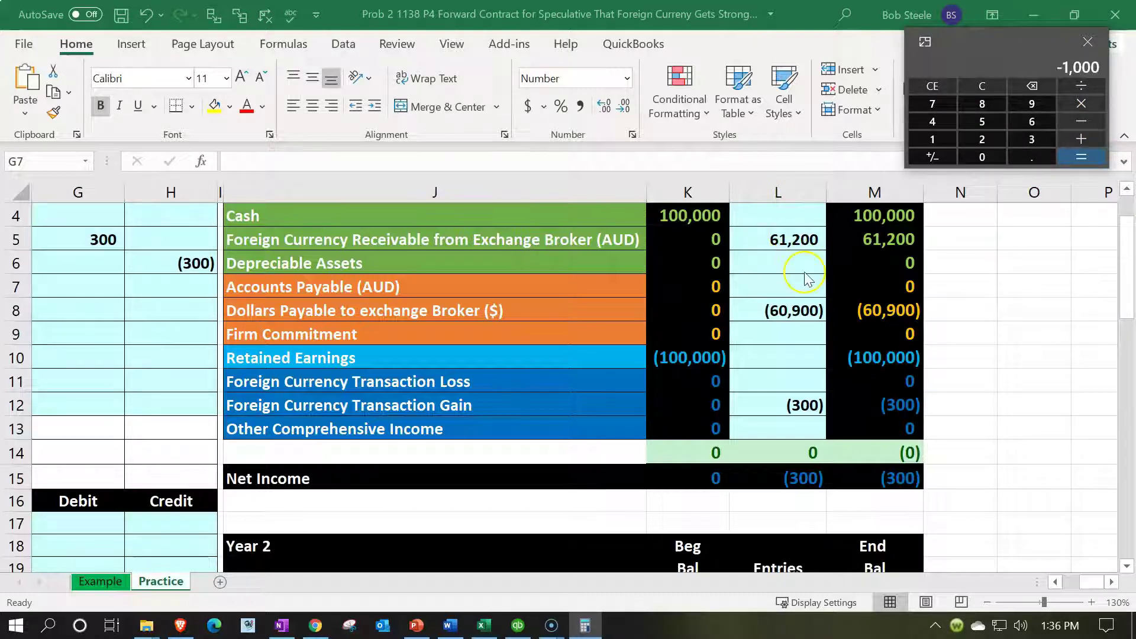
In F18, under the first 3/31/x2 entry, link the account name to Foreign Currency Receivable from Exchange Broker (AUD) in J22.
left_click(357, 436)
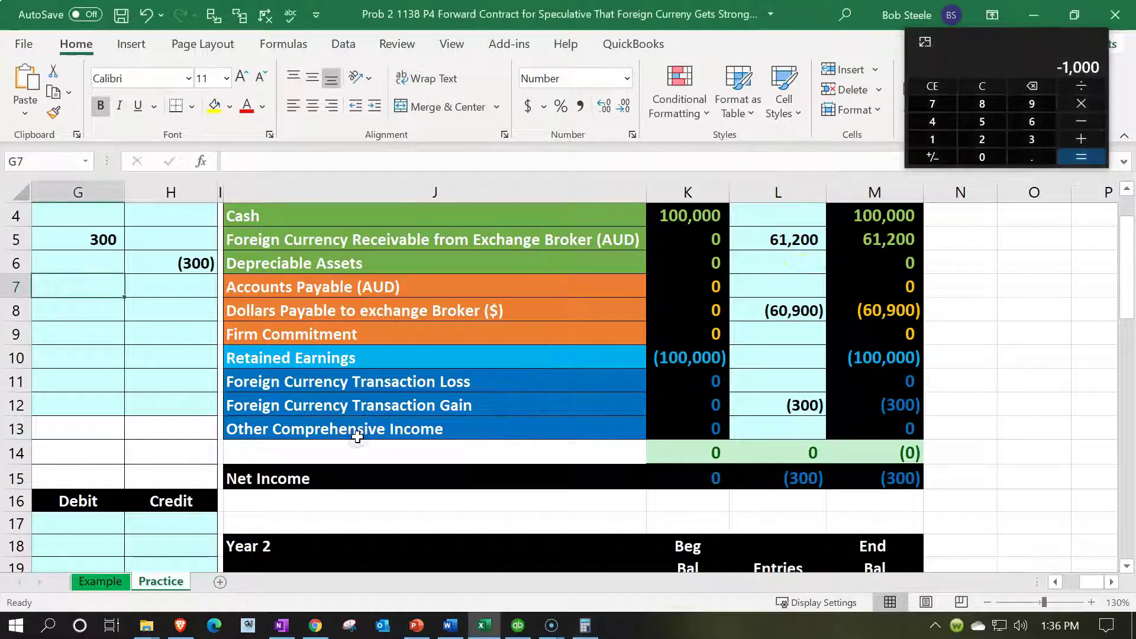
left_click(357, 436)
key("Down")
key("Down")
key("Left")
key("Left")
key("Left")
key("Left")
key("Left")
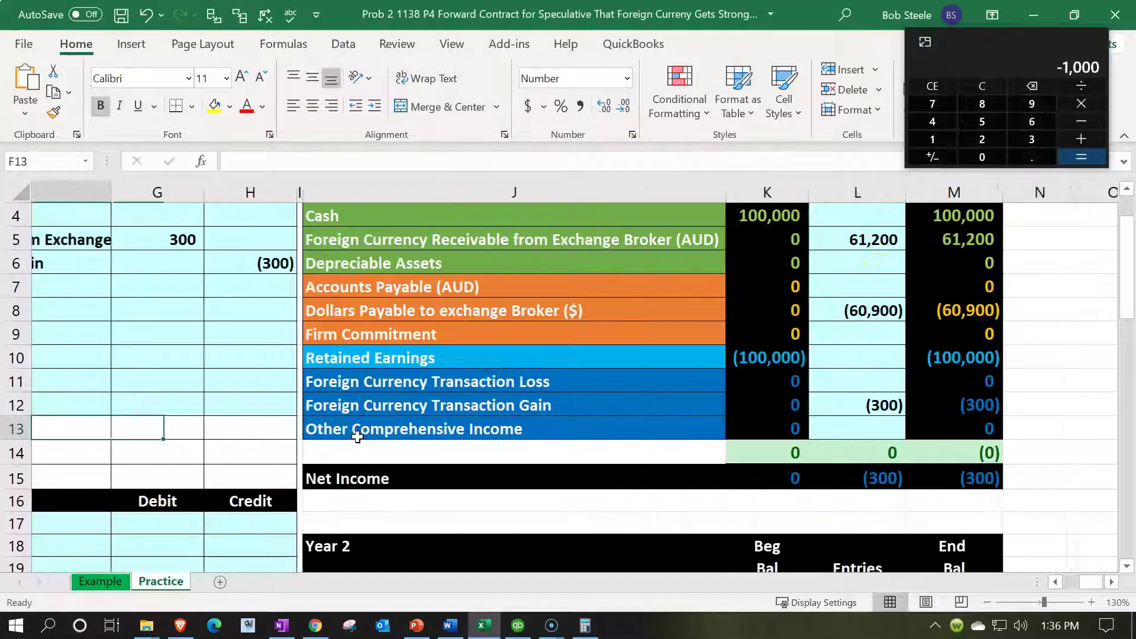
key("Down")
key("Down")
key("Down")
key("Down")
key("Down")
key("Down")
key("Down")
key("Down")
key("Down")
key("Down")
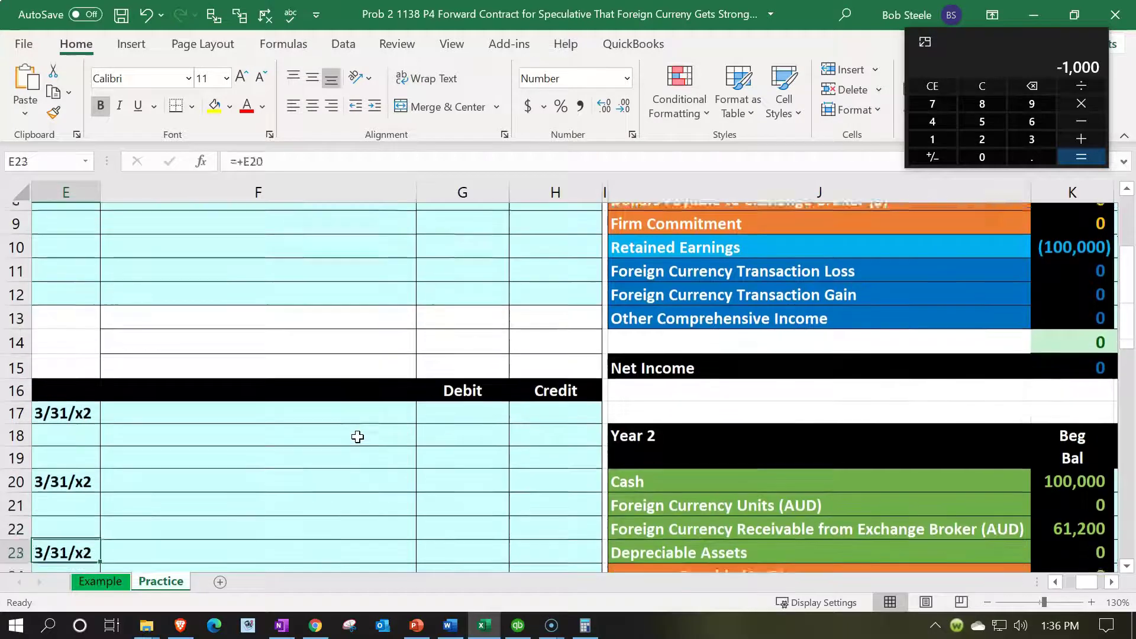
key("Right")
key("Up")
key("Up")
key("Up")
key("Up")
key("Up")
key("Up")
key("Up")
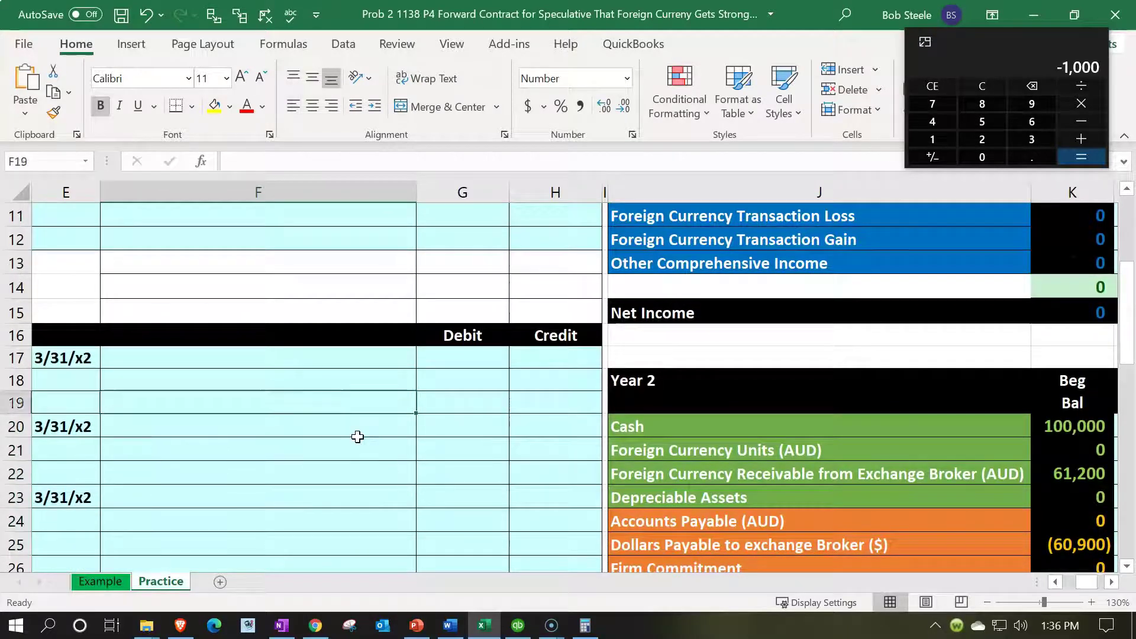
type("=")
key("Right")
key("Right")
key("Right")
key("Right")
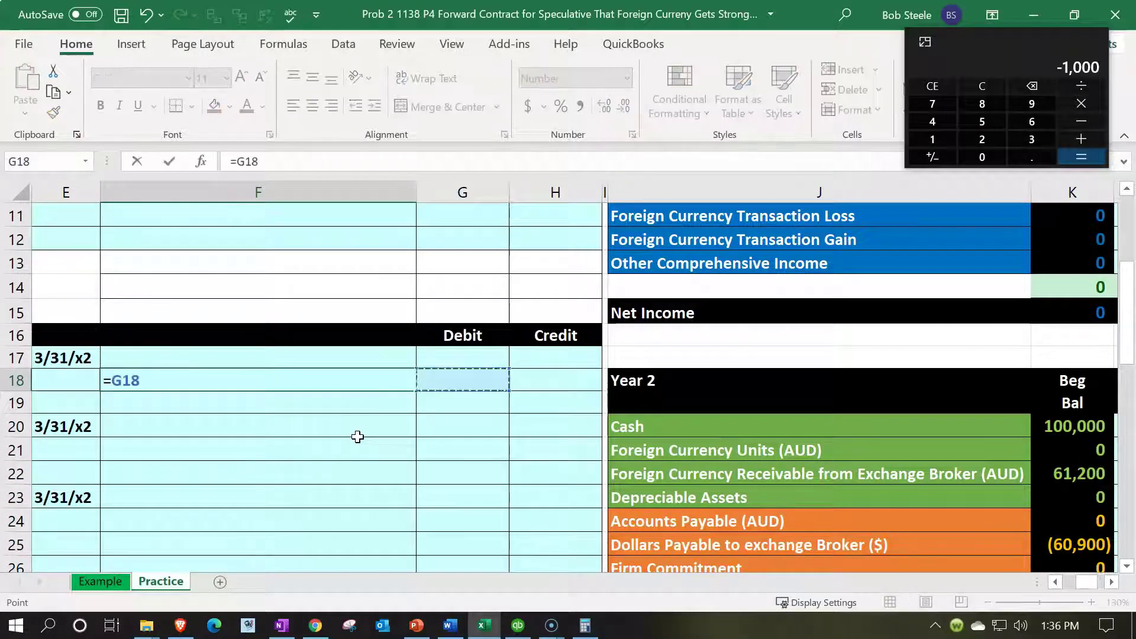
key("Down")
key("Down")
key("Down")
key("Down")
key("Return")
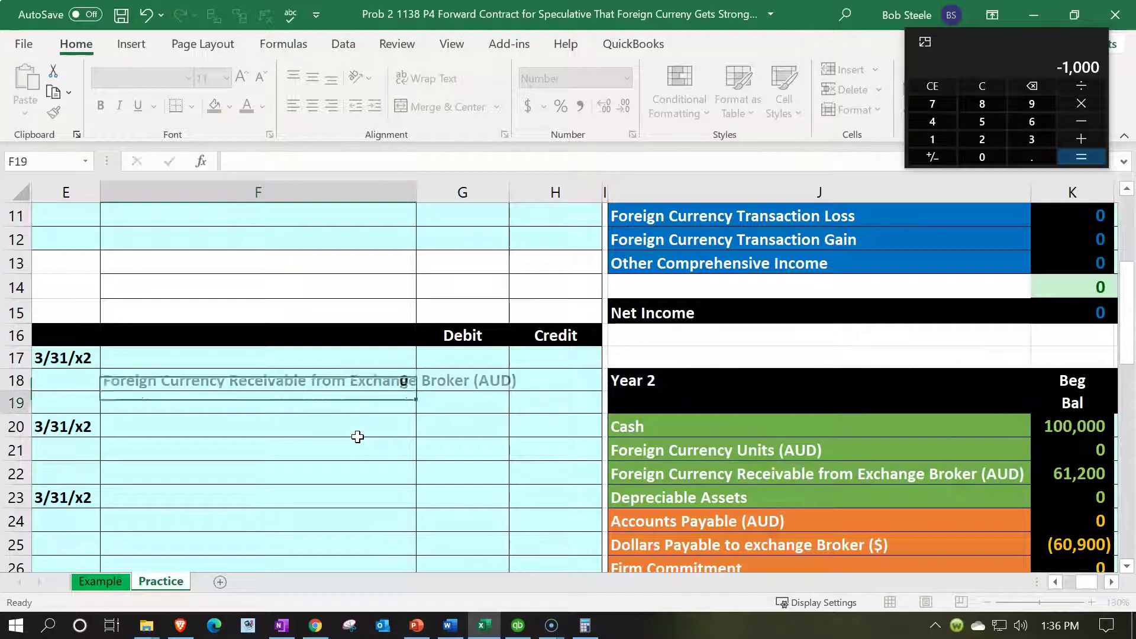
In F17, link the first 3/31/x2 entry's debit account to Foreign Currency Transaction Loss in the Year 2 trial balance.
key("Up")
key("Up")
type("=")
key("Down")
key("Down")
key("Down")
key("Down")
key("Down")
key("Down")
key("Down")
key("Down")
key("Down")
key("Down")
key("Down")
key("Down")
key("Down")
key("Right")
key("Right")
key("Right")
key("Right")
key("Up")
key("Up")
key("Up")
key("Return")
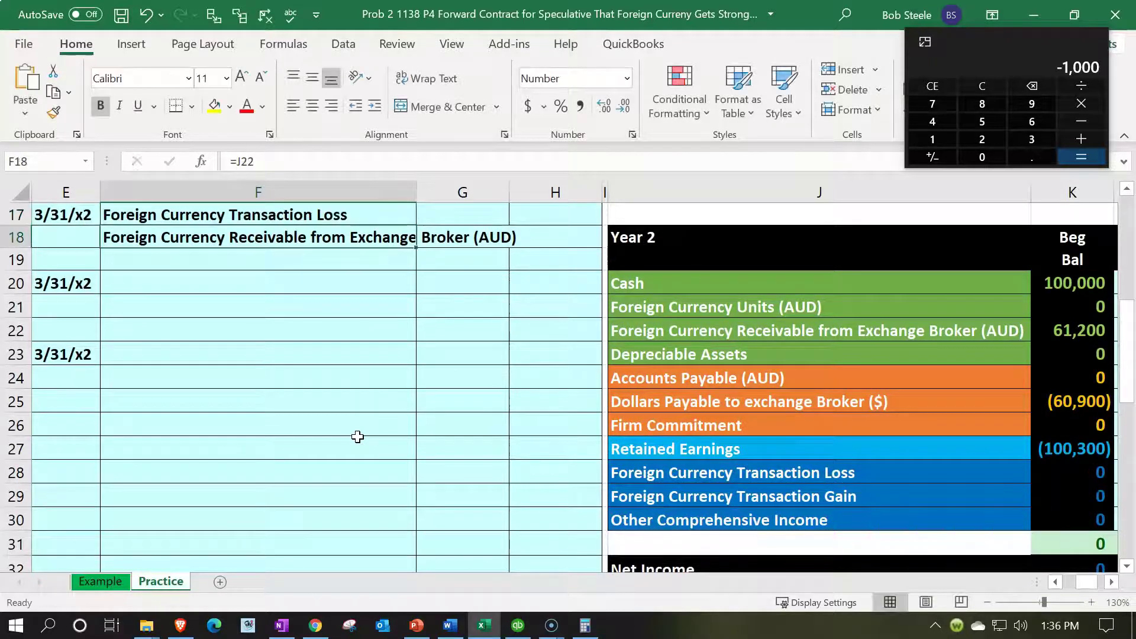
In G17, calculate the 3/31/x2 transaction loss debit as the 12/31/x1 forward rate (C8) minus the 03/31/x2 spot rate (B10), times AUD 100,000.
scroll(480, 444, "up", 2)
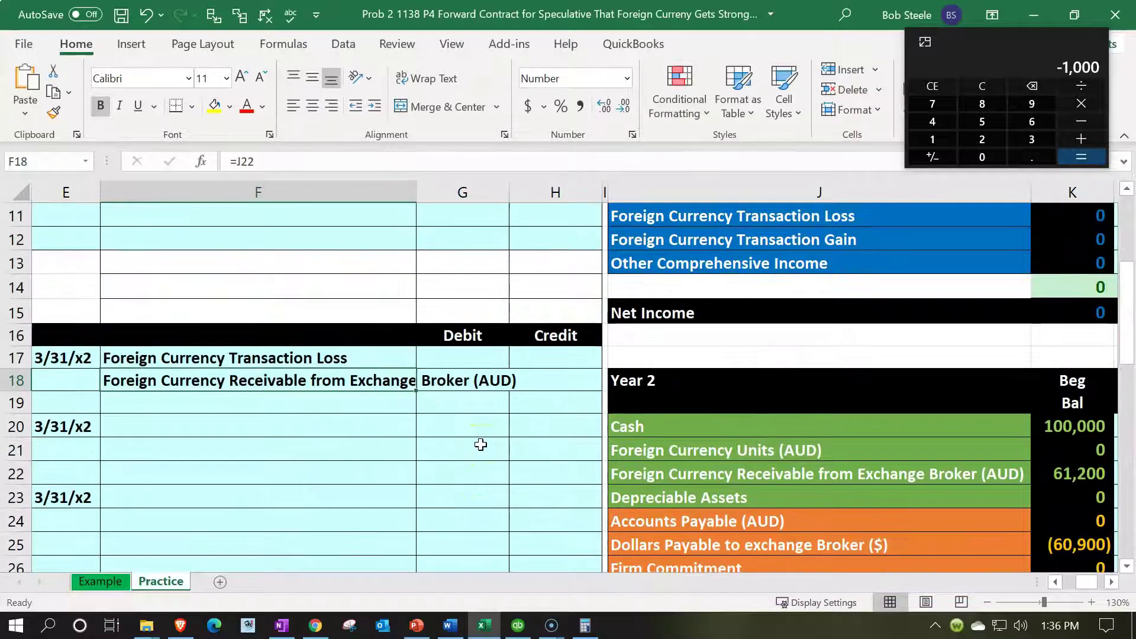
left_click(457, 357)
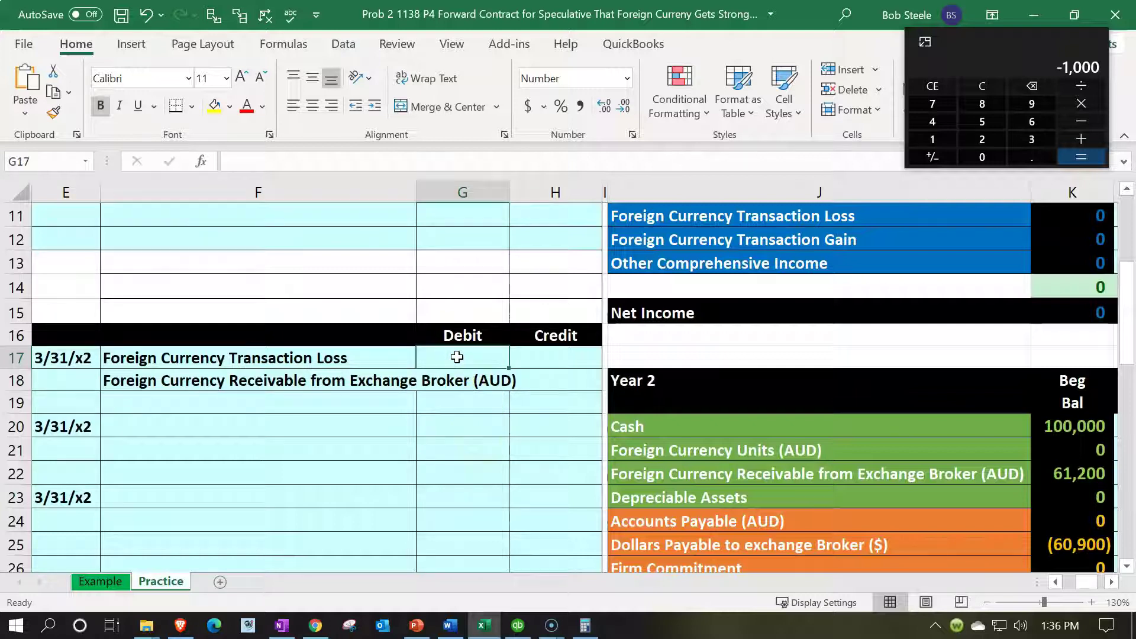
type("=")
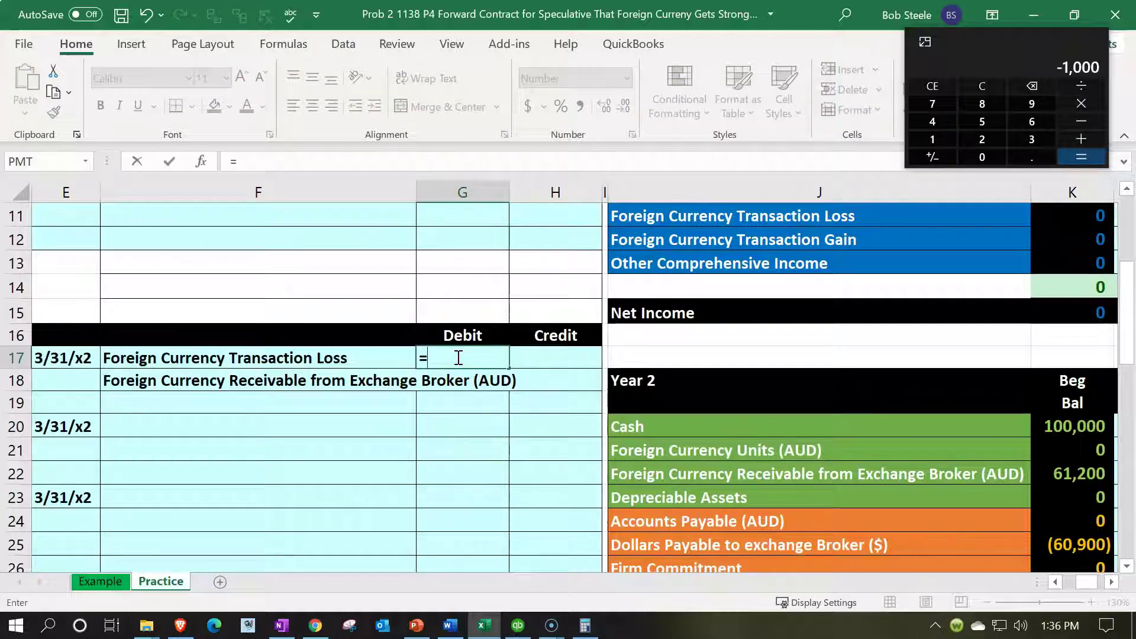
type("(")
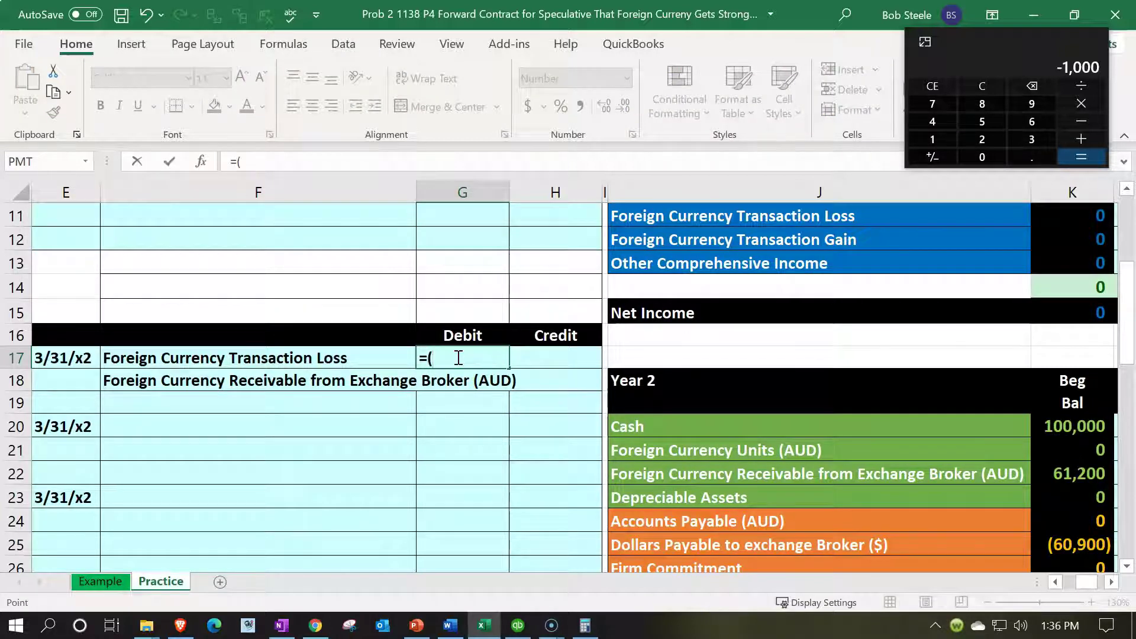
key("Left")
key("Left")
key("Left")
key("Left")
key("Left")
key("Left")
key("Up")
key("Up")
key("Up")
key("Up")
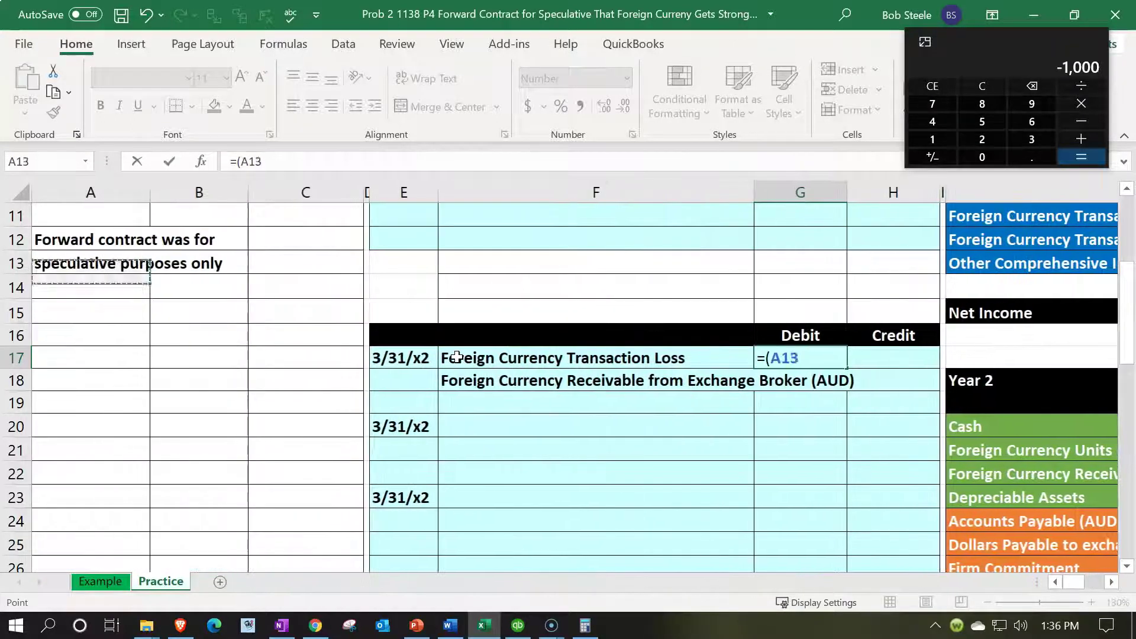
key("Up")
key("Up")
key("Up")
key("Up")
key("Up")
key("Up")
key("Up")
key("Up")
key("Up")
key("Down")
key("Down")
key("Down")
key("Down")
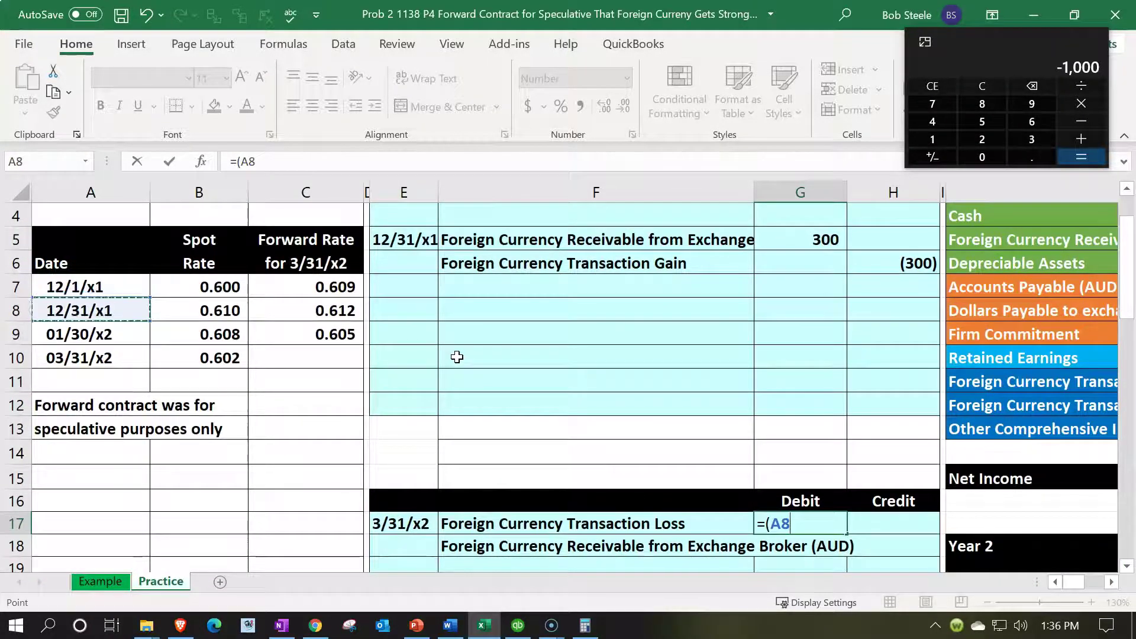
key("Right")
key("Right")
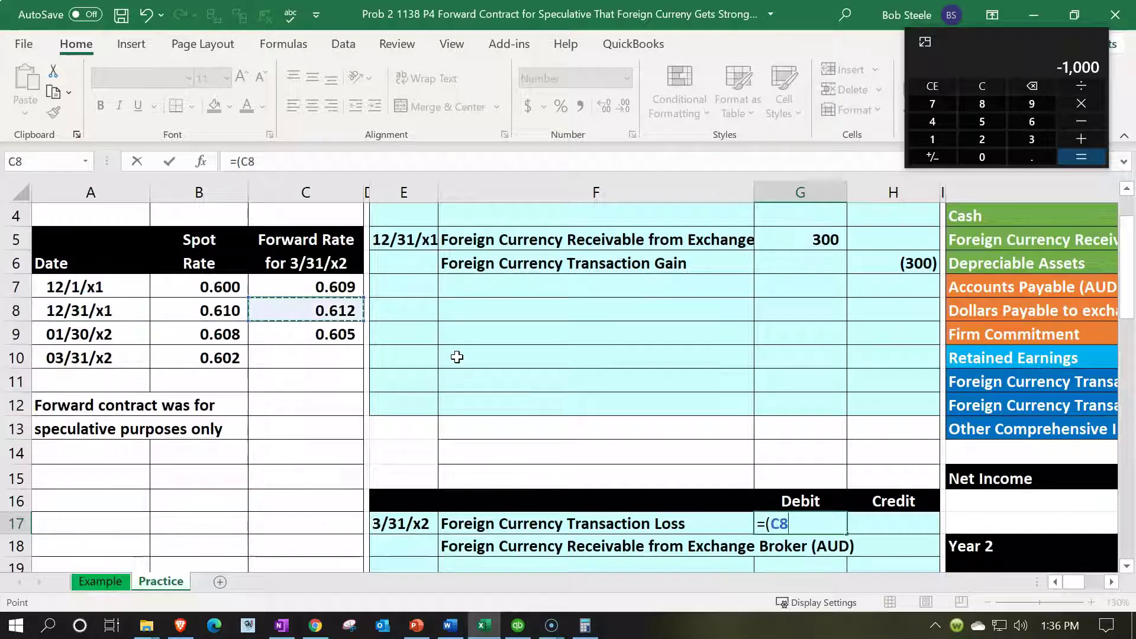
type("-")
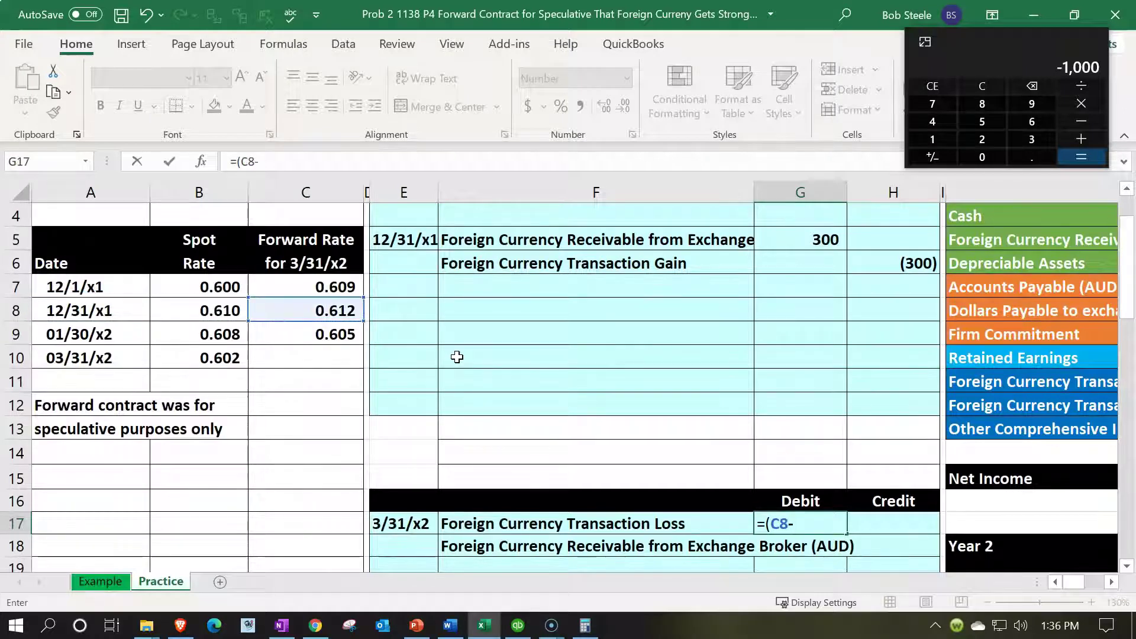
left_click(245, 361)
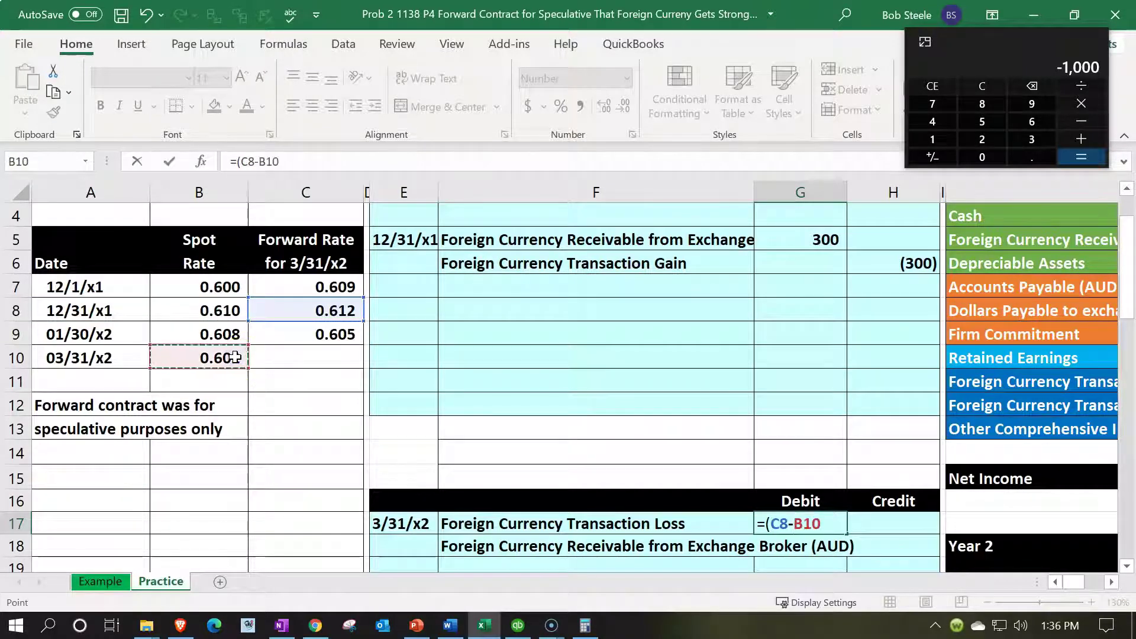
type(")")
scroll(375, 448, "up", 1)
left_click(335, 268)
key("Return")
key("Return")
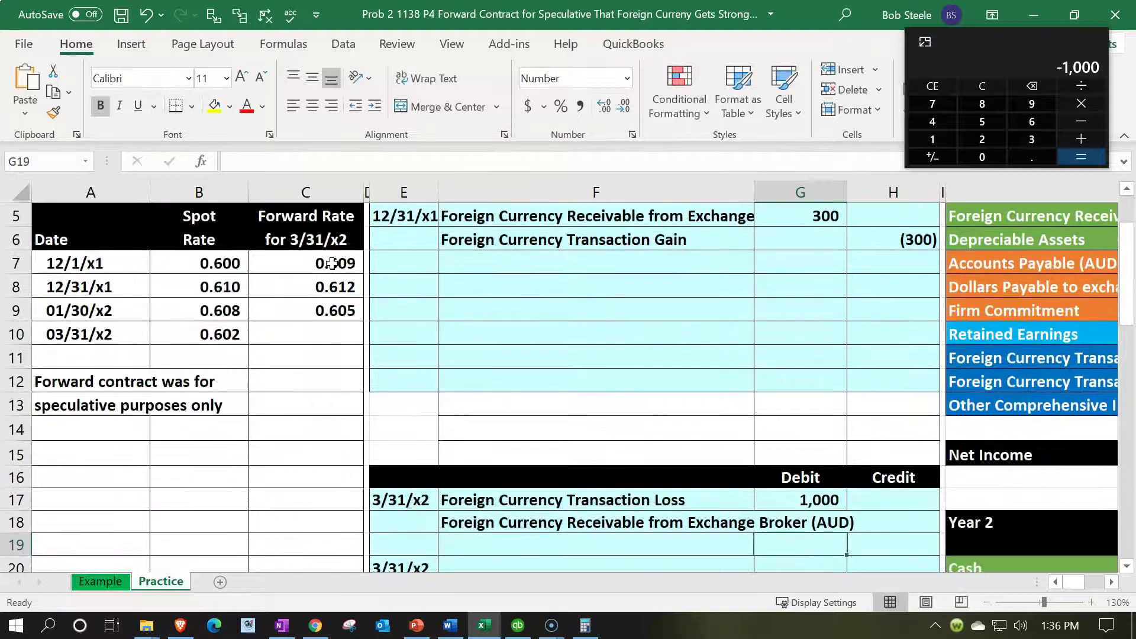
In H18, credit the Foreign Currency Receivable from Exchange Broker (AUD) with the negative of the G17 debit.
key("Return")
key("Return")
key("Up")
key("Up")
key("Right")
key("Up")
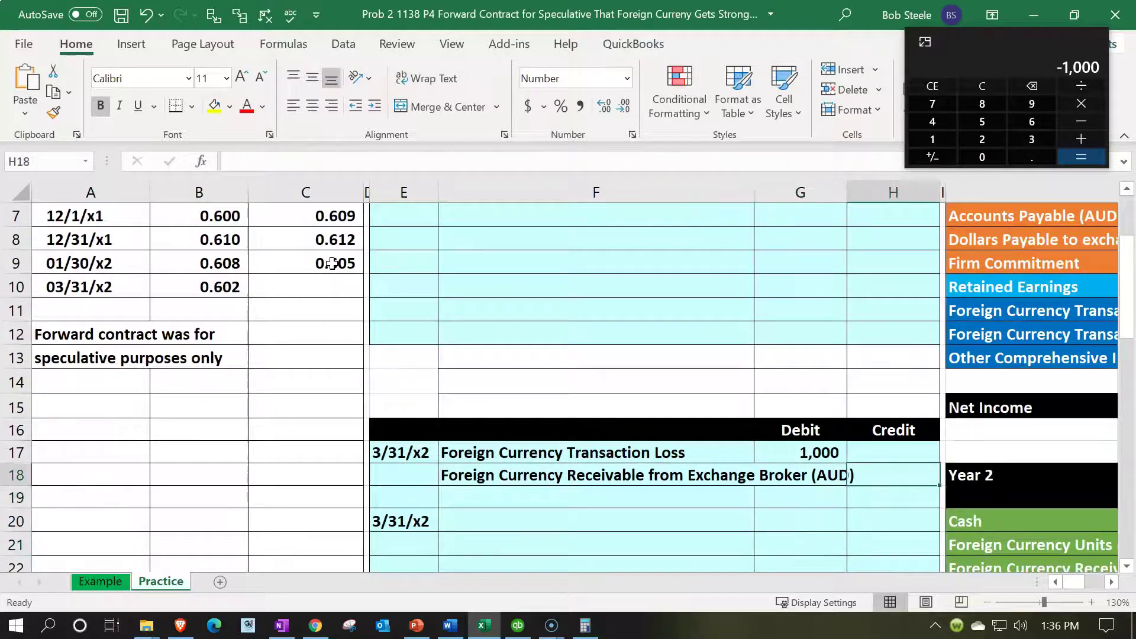
type("=-")
key("Left")
key("Up")
key("Return")
key("Return")
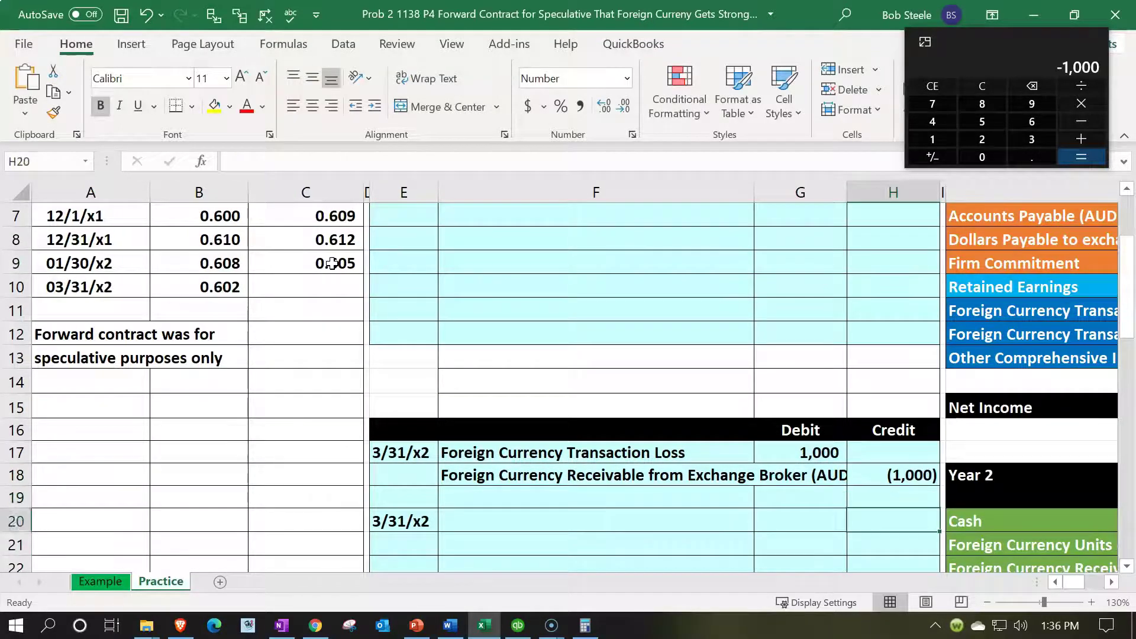
Post the G17 debit to Foreign Currency Transaction Loss in the Year 2 Entries column, cell L28.
key("Down")
key("Down")
key("Right")
key("Right")
key("Right")
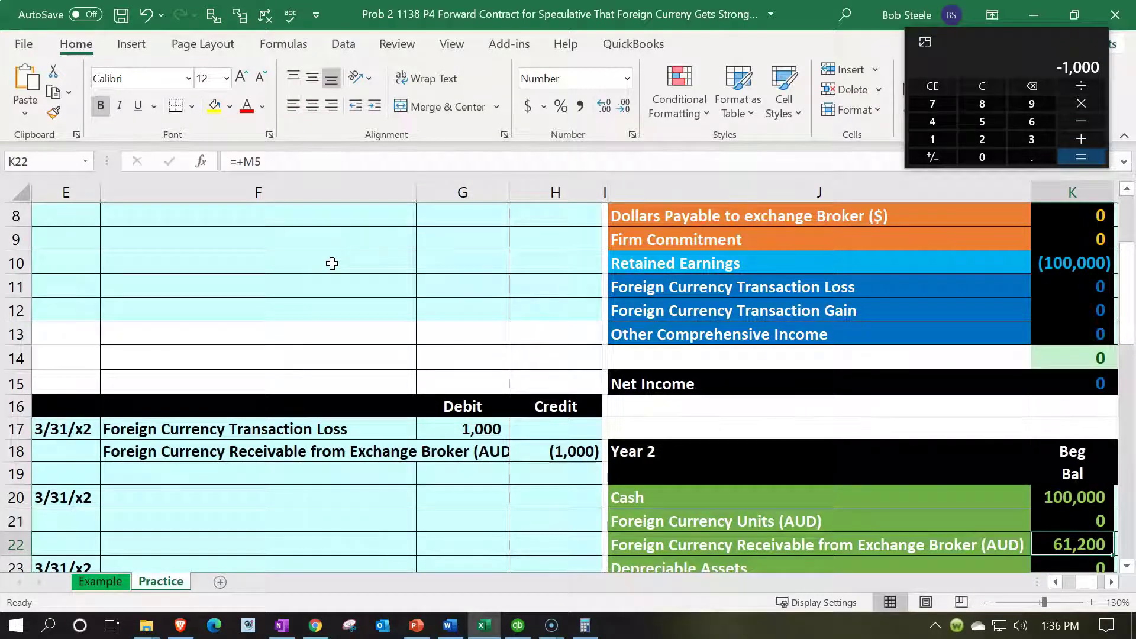
key("Right")
key("Right")
key("Down")
key("Down")
key("Down")
key("Down")
key("Down")
key("Down")
key("Down")
key("Down")
key("Down")
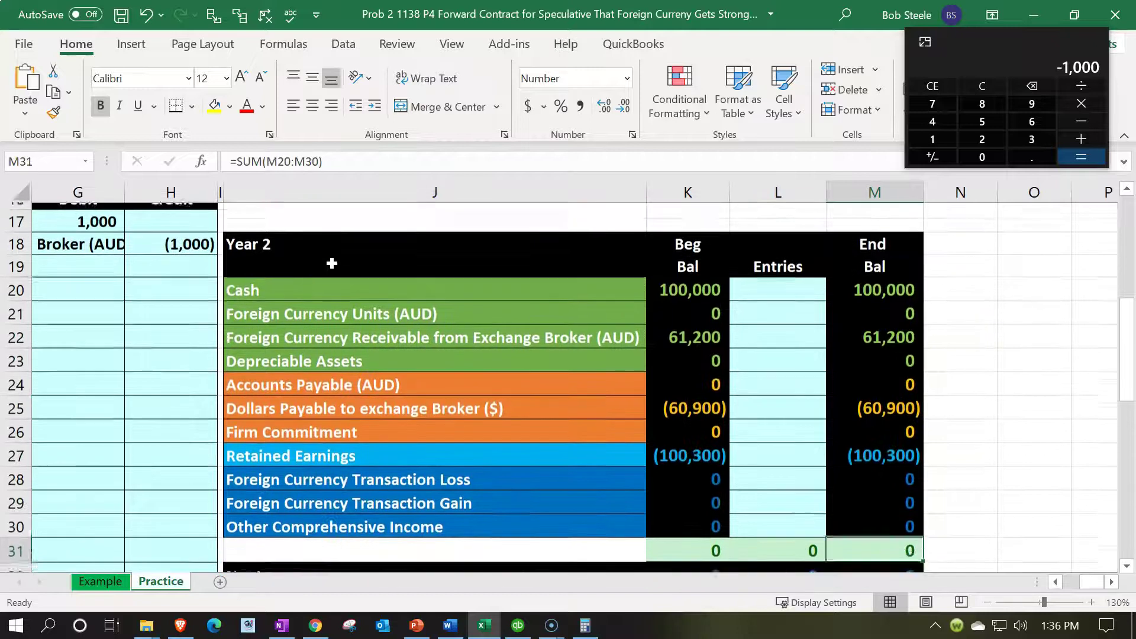
key("Down")
key("Left")
key("Left")
key("Up")
key("Up")
key("Up")
key("Up")
key("Right")
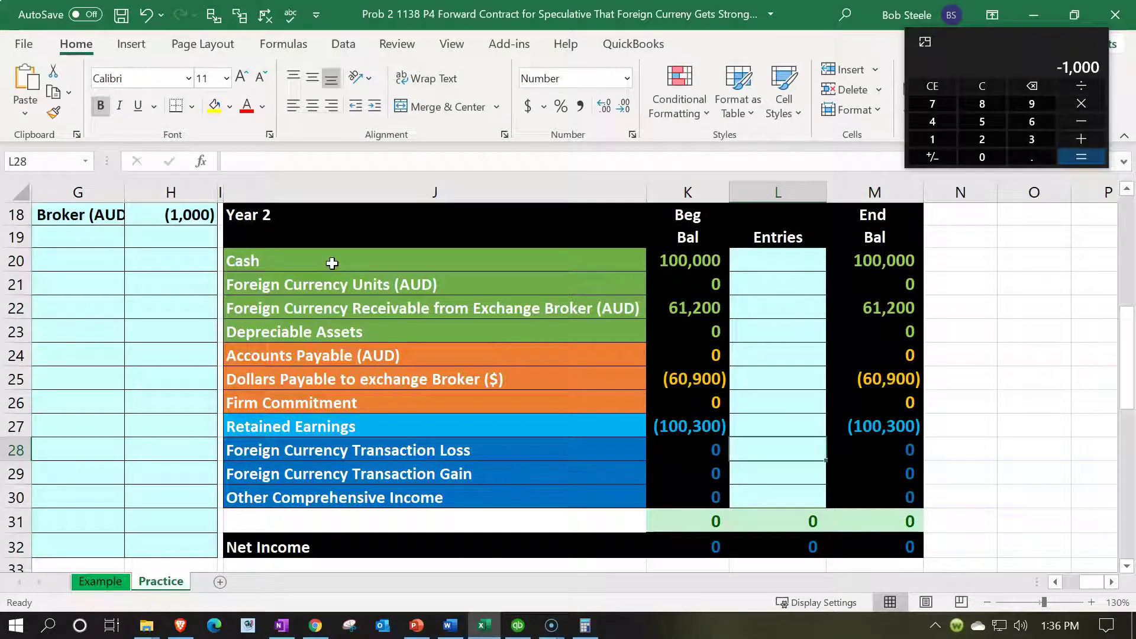
type("=")
key("Left")
key("Left")
key("Left")
key("Left")
key("Left")
key("Up")
key("Up")
key("Up")
key("Up")
key("Up")
key("Up")
key("Up")
key("Up")
key("Up")
key("Up")
key("Up")
key("Up")
key("Up")
key("Left")
key("Left")
key("Down")
key("Down")
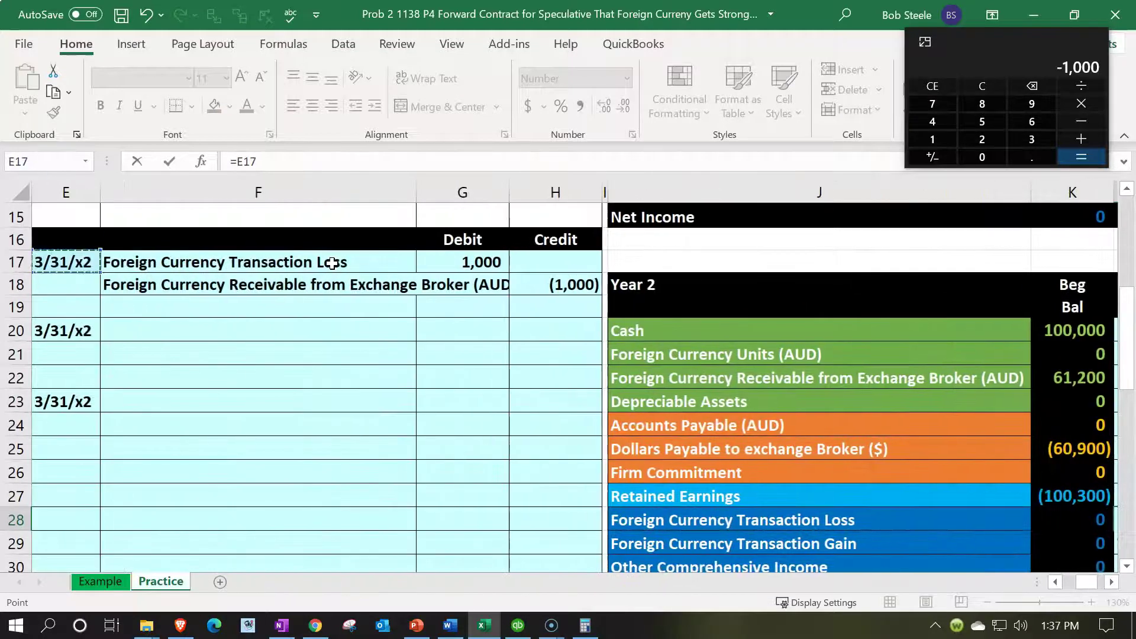
key("Right")
key("Right")
key("Right")
key("Left")
key("Return")
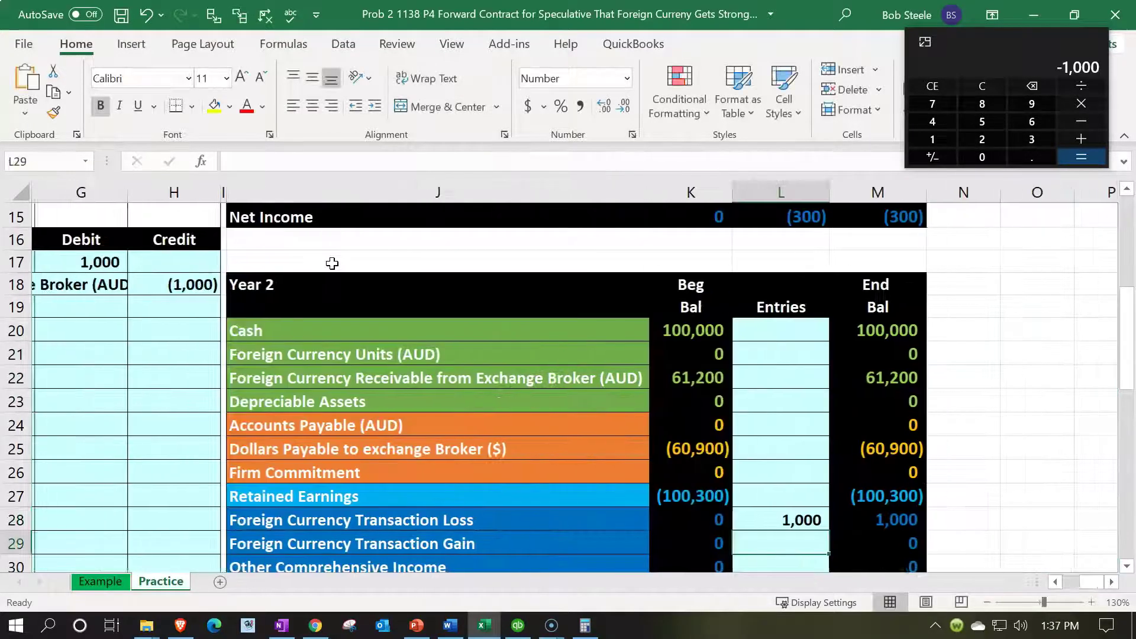
Post the H18 credit to Foreign Currency Receivable from Exchange Broker (AUD) in the Year 2 Entries column, cell L22.
key("Up")
key("Up")
key("Up")
key("Up")
key("Up")
key("Up")
key("Up")
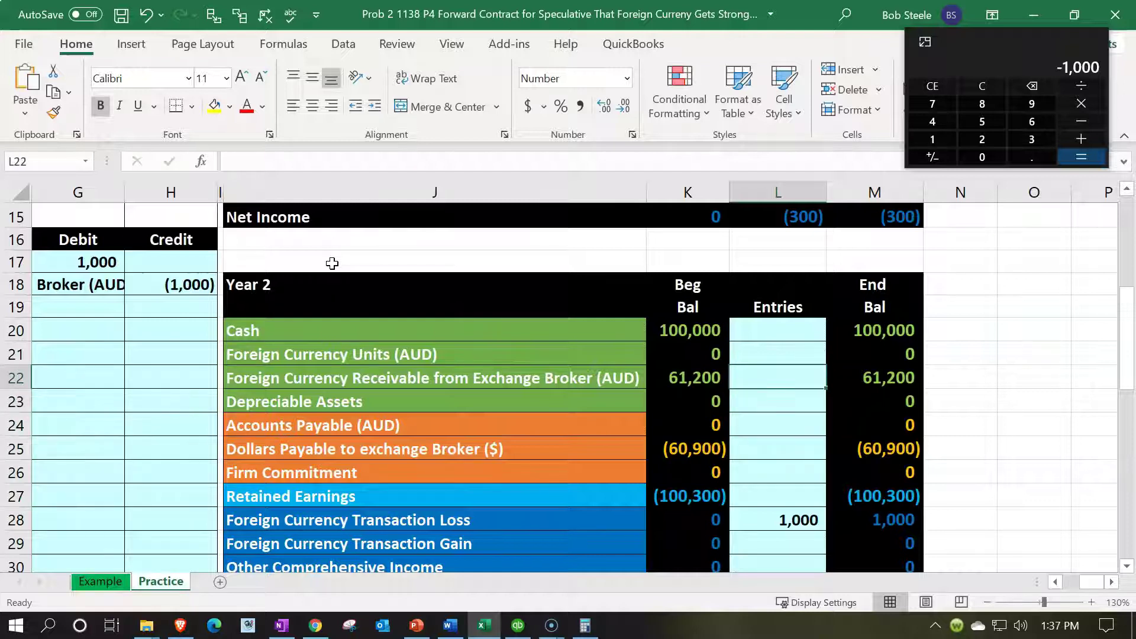
type("=")
key("Left")
key("Left")
key("Left")
key("Left")
key("Left")
key("Left")
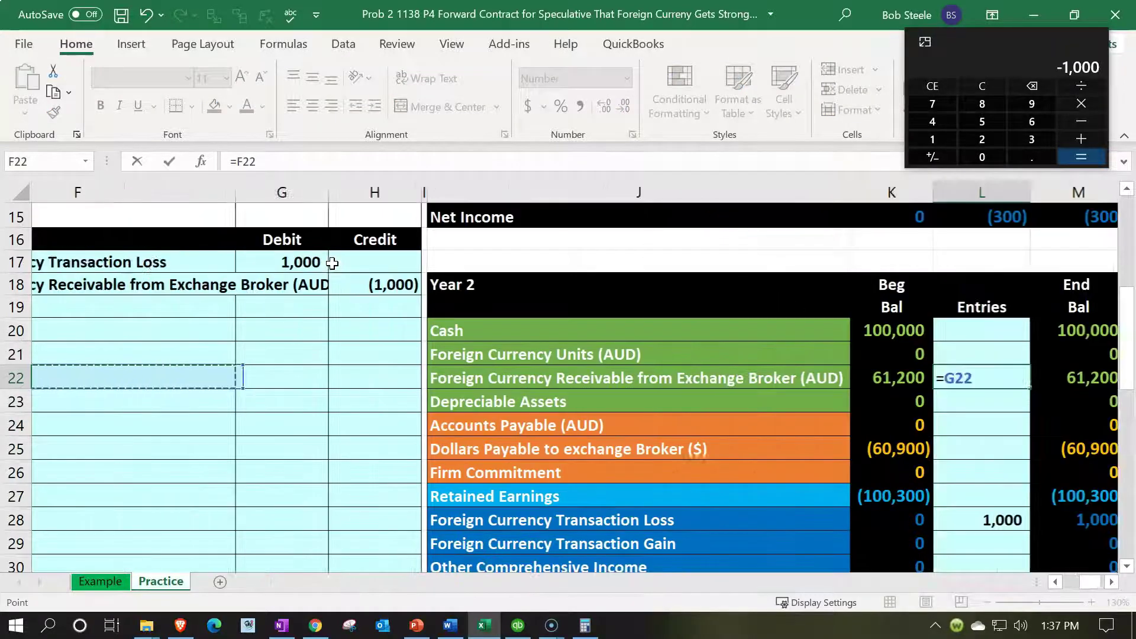
key("Left")
key("Right")
key("Right")
key("Right")
key("Up")
key("Up")
key("Up")
key("Up")
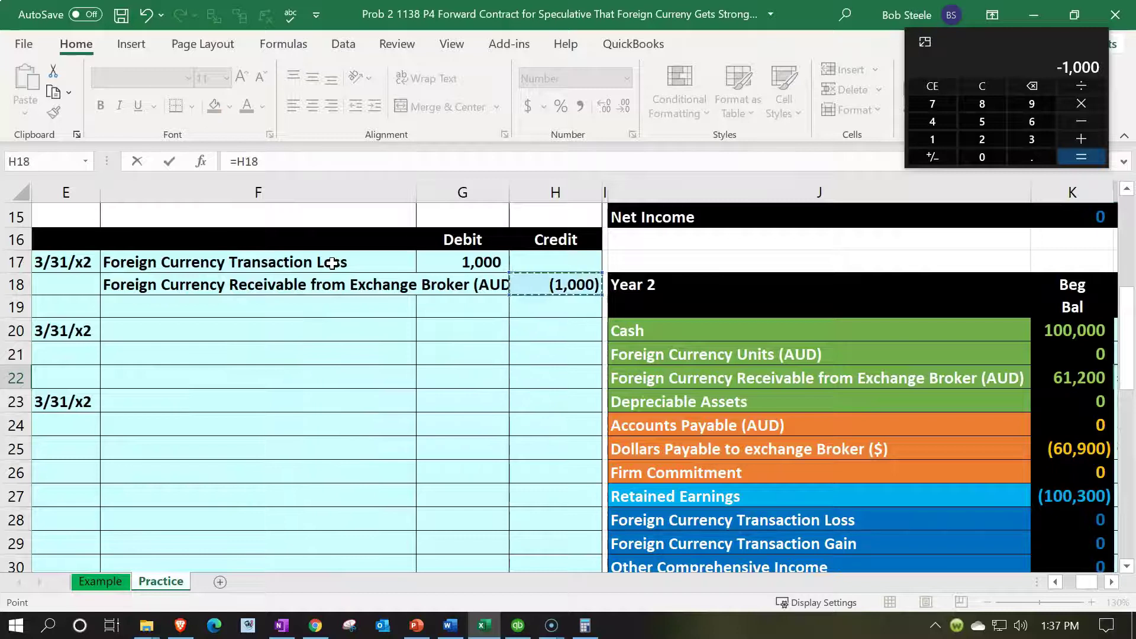
key("Return")
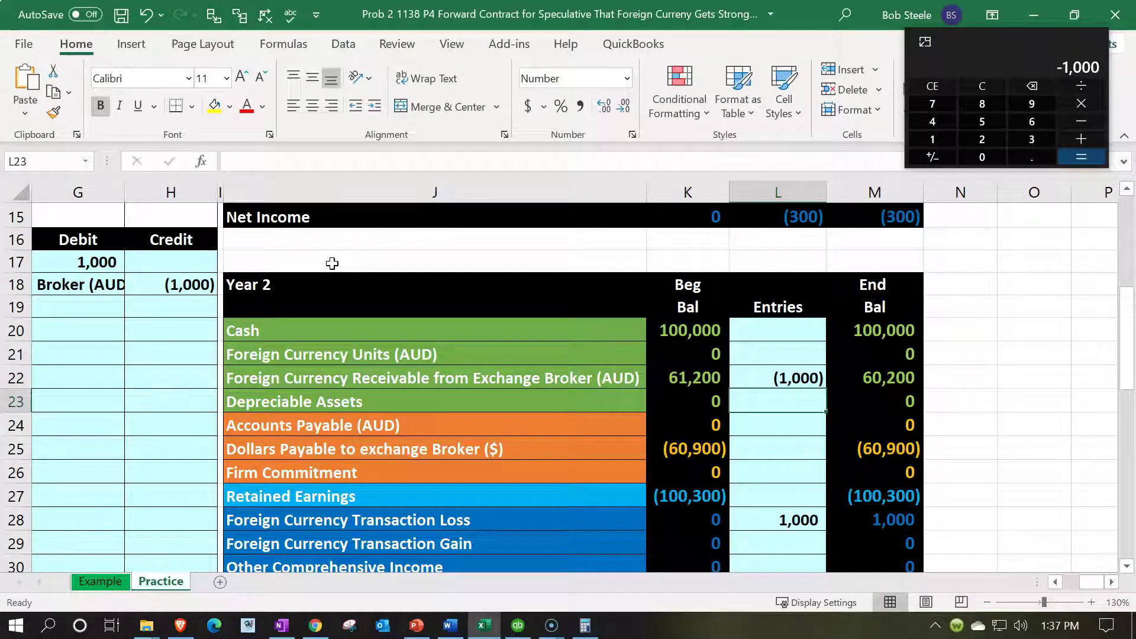
Clear the calculator and multiply the AUD 100,000 contract amount by the 03/31/x2 spot rate of 0.602.
key("Left")
key("Left")
key("Left")
key("Left")
key("Left")
key("Left")
key("Left")
key("Left")
key("Left")
key("Left")
key("Left")
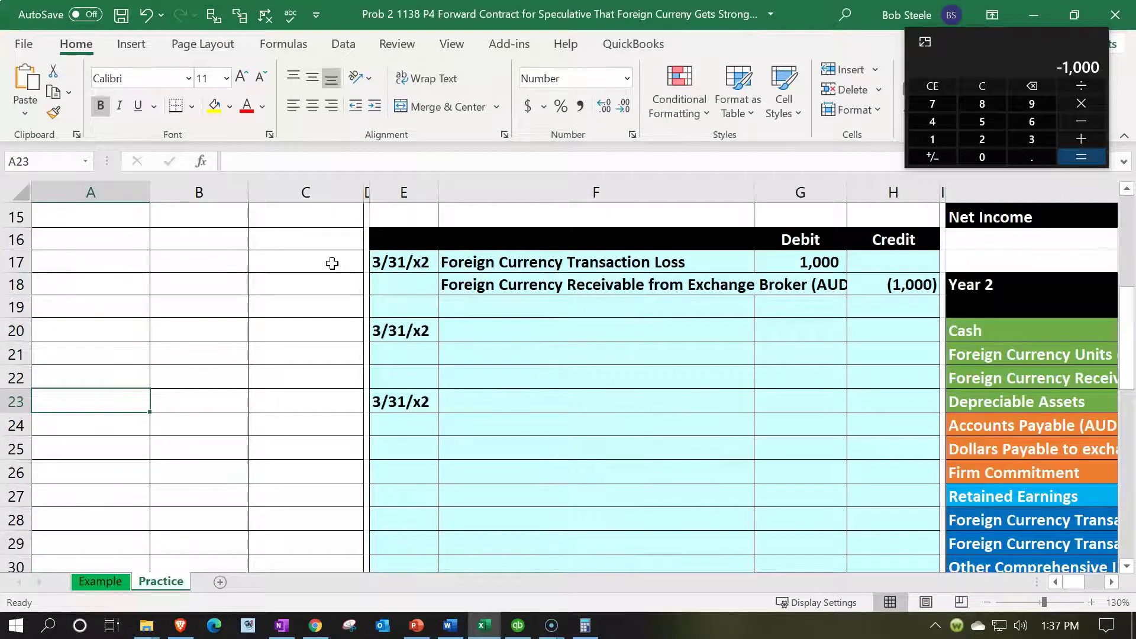
scroll(332, 263, "up", 4)
left_click(994, 87)
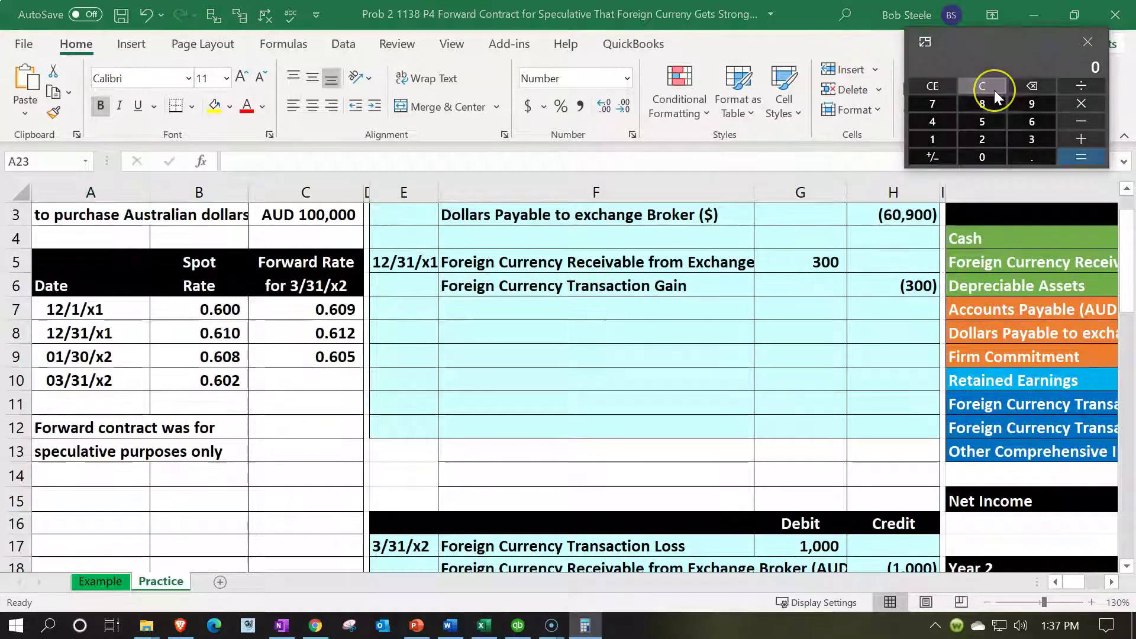
type("1000000")
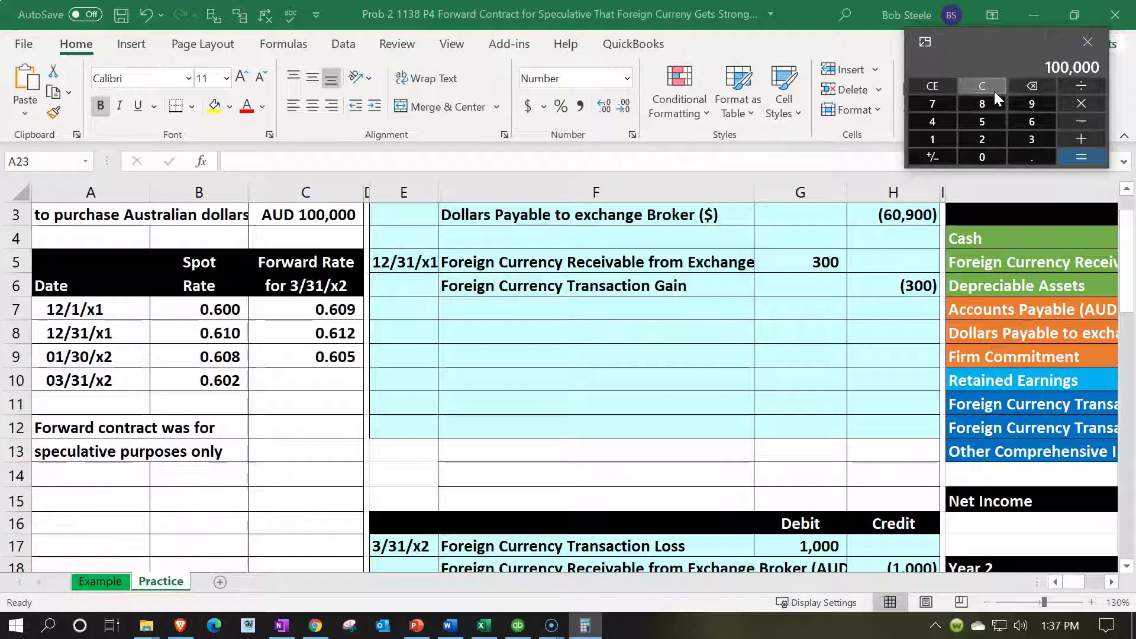
type("*0.602")
key("Return")
Examine the Year 2 balances of the broker receivable (AUD) and the Dollars Payable to exchange Broker ($) against the calculated amount.
left_click(772, 464)
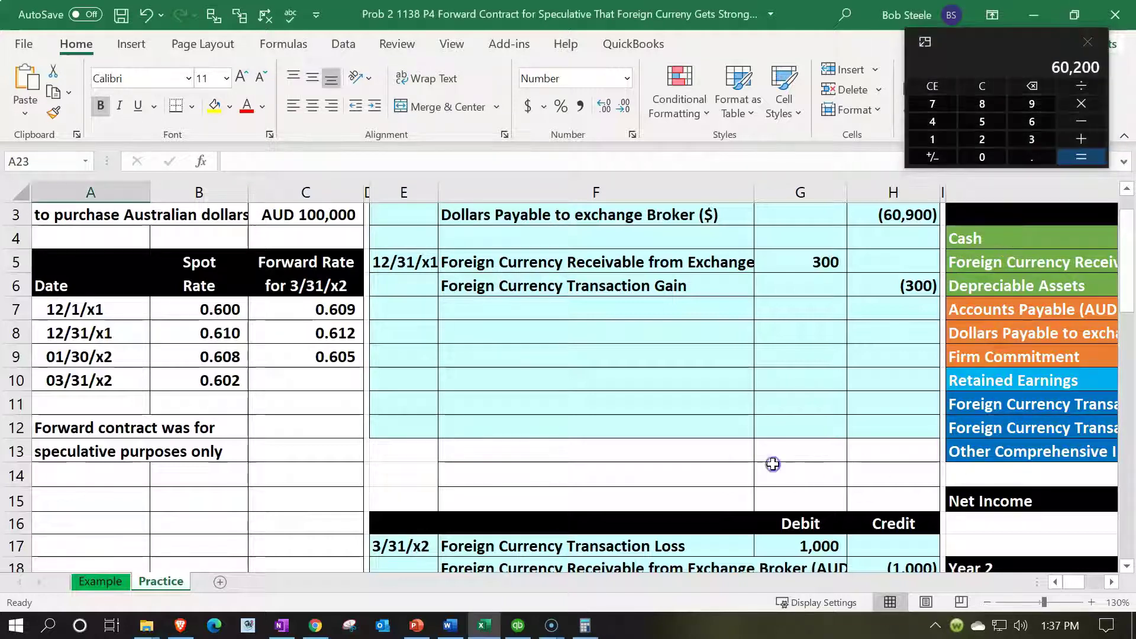
left_click(750, 451)
scroll(751, 450, "down", 3)
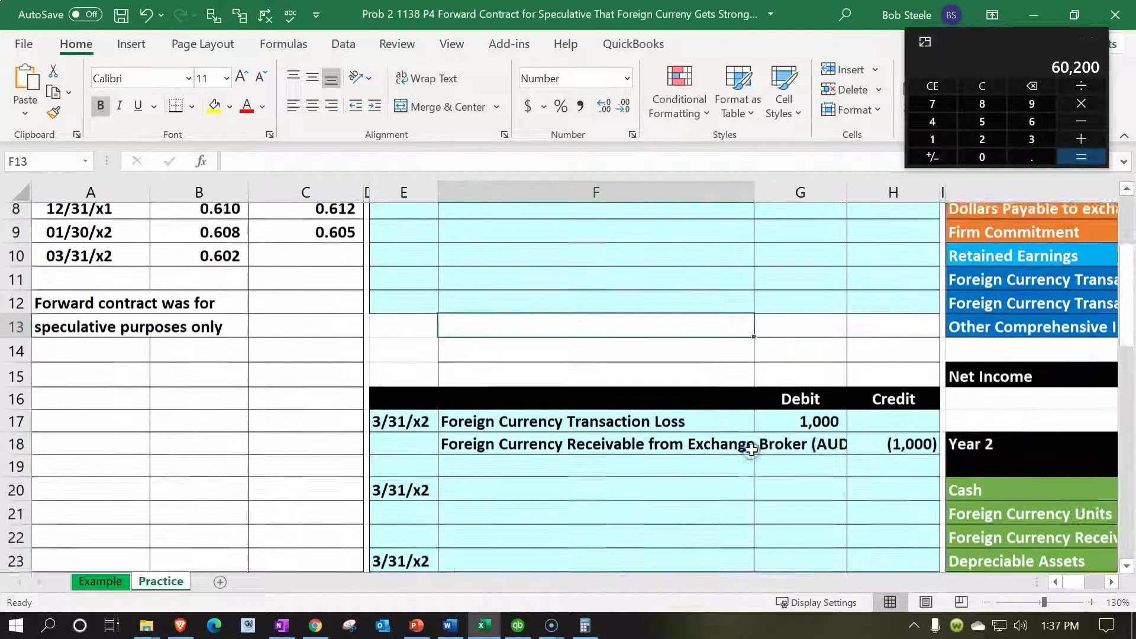
left_click(745, 447)
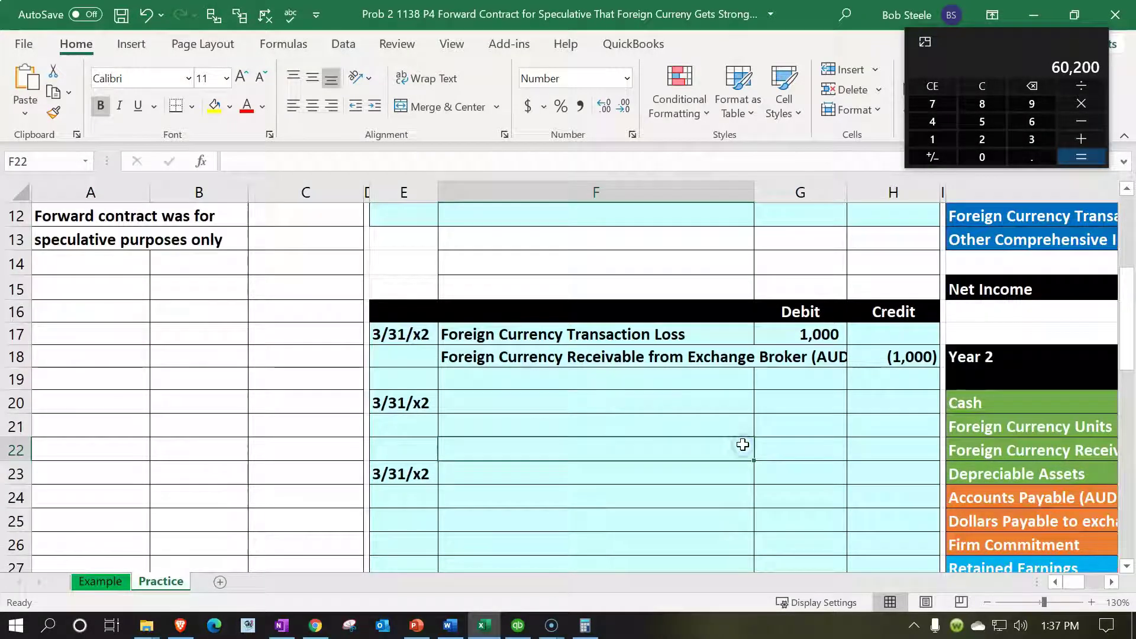
key("Right")
key("Right")
key("Right")
key("Right")
key("Right")
key("Right")
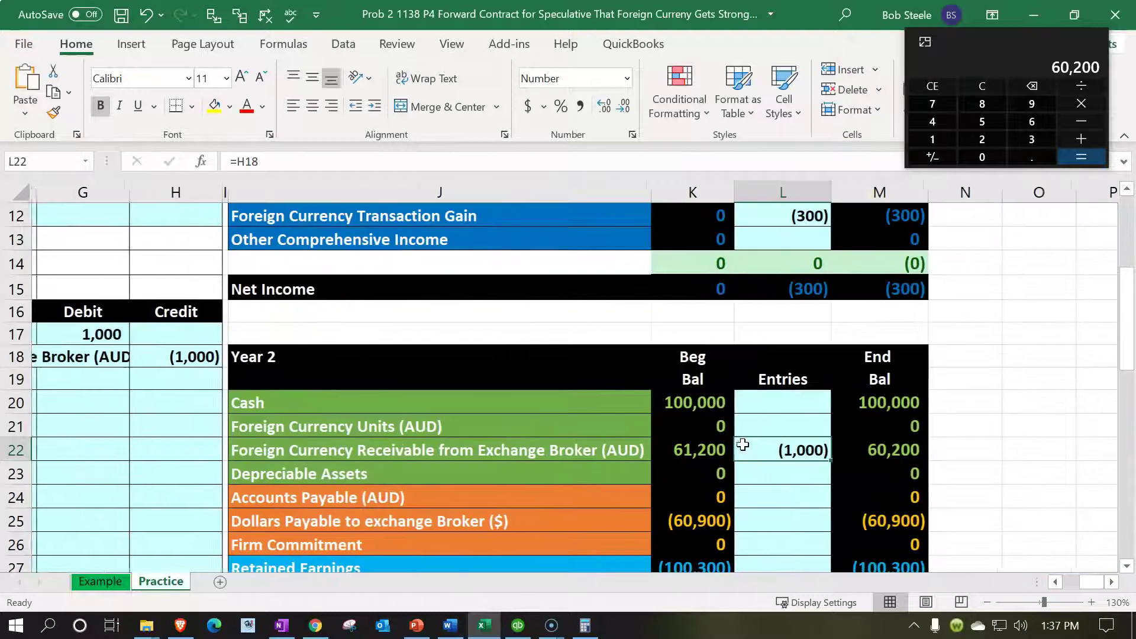
scroll(743, 444, "down", 1)
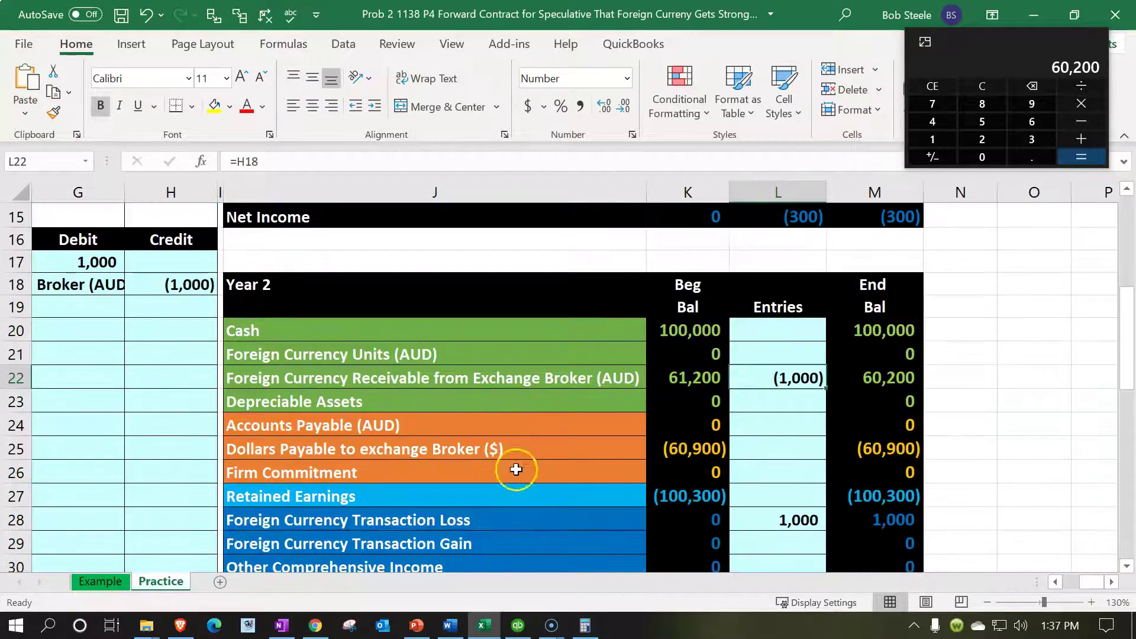
left_click(396, 449)
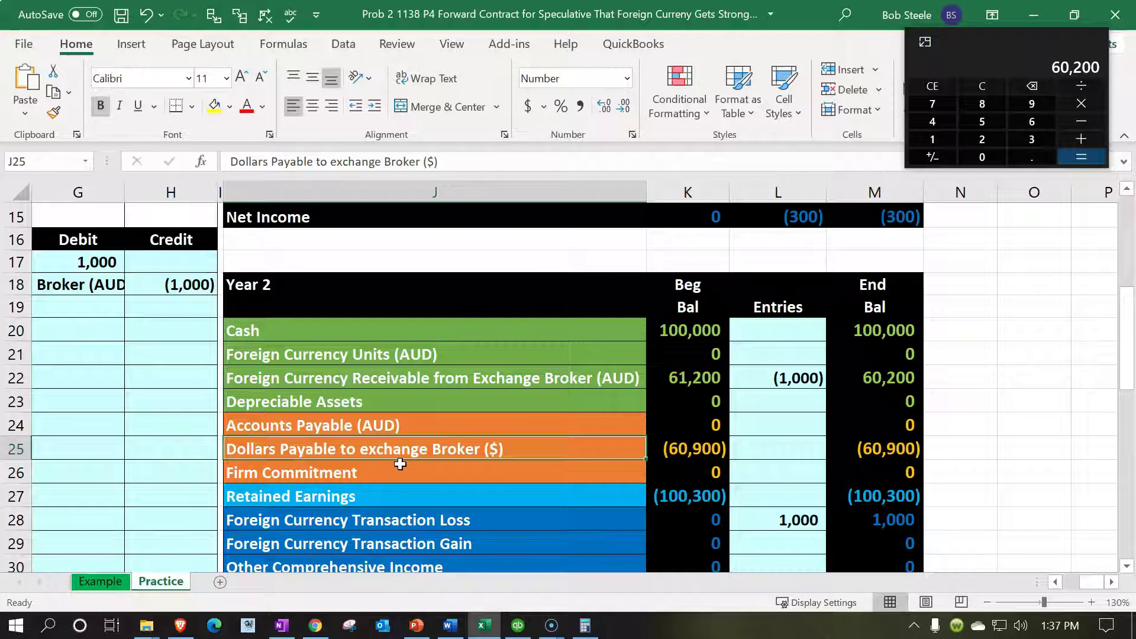
left_click(437, 384)
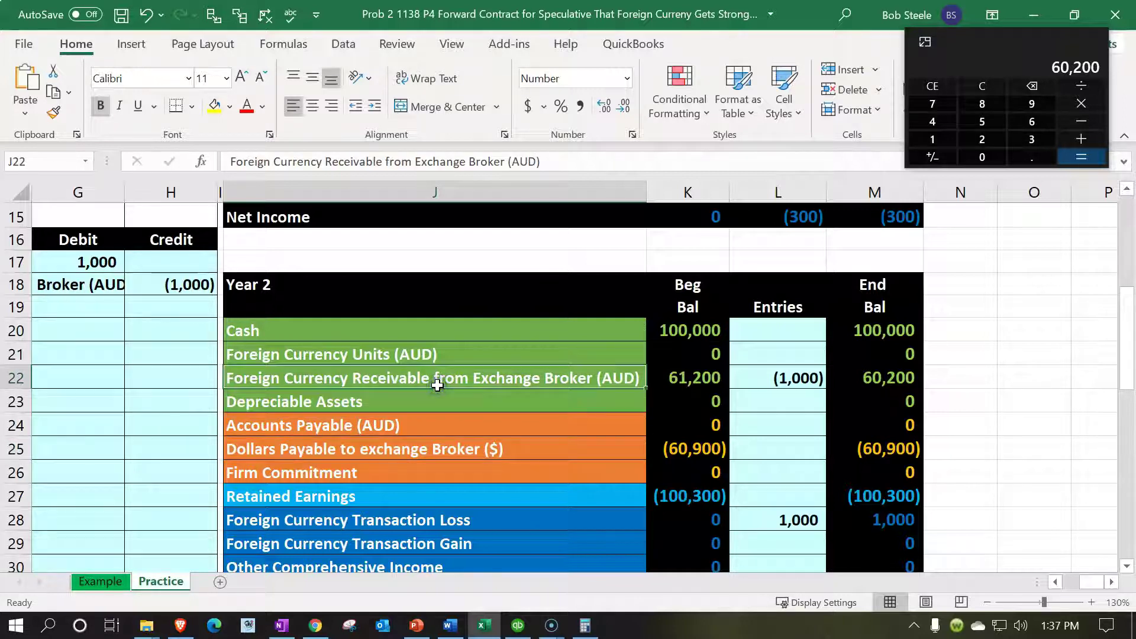
left_click(494, 454)
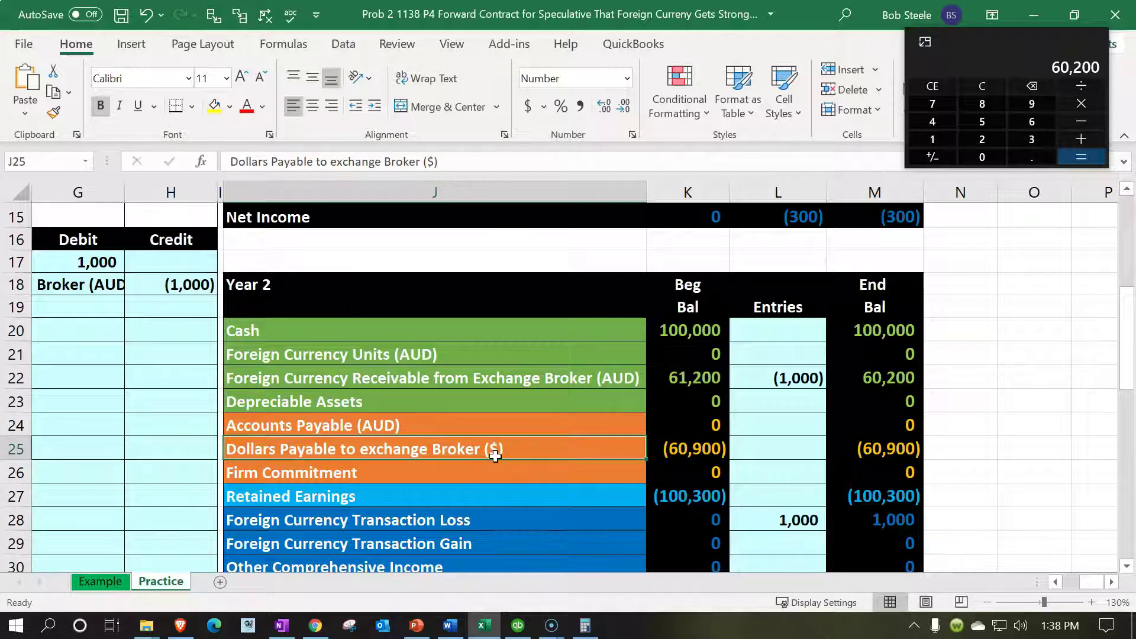
key("Left")
key("Left")
key("Left")
key("Left")
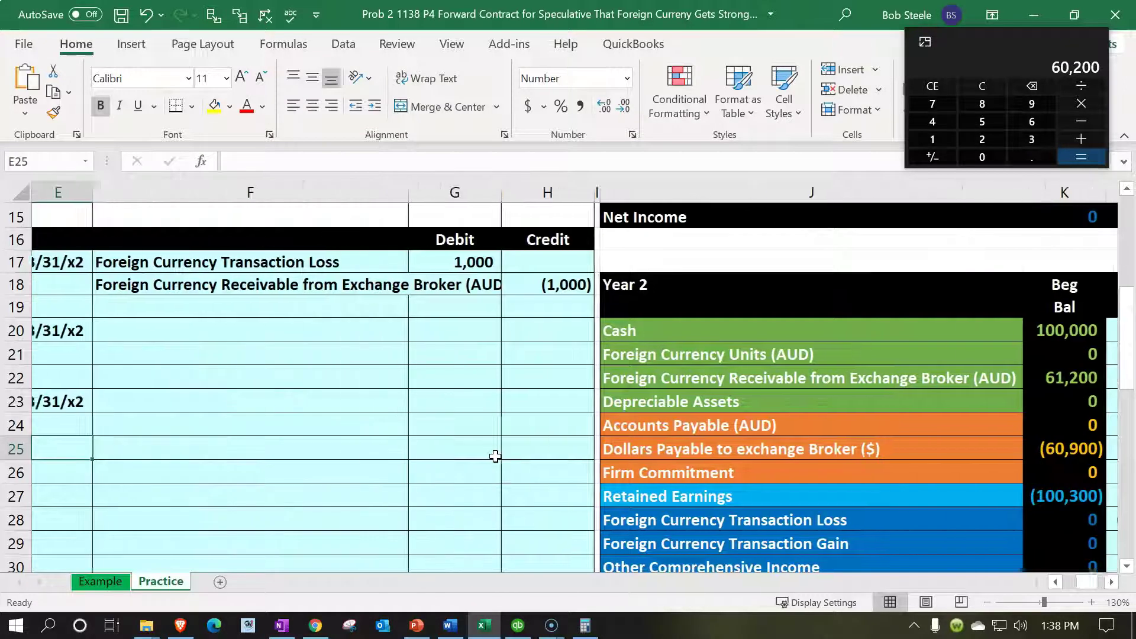
Link cell F20 to the Dollars Payable to exchange Broker ($) account name as the debit line of the second 3/31/x2 entry.
key("Up")
key("Up")
key("Up")
key("Up")
key("Up")
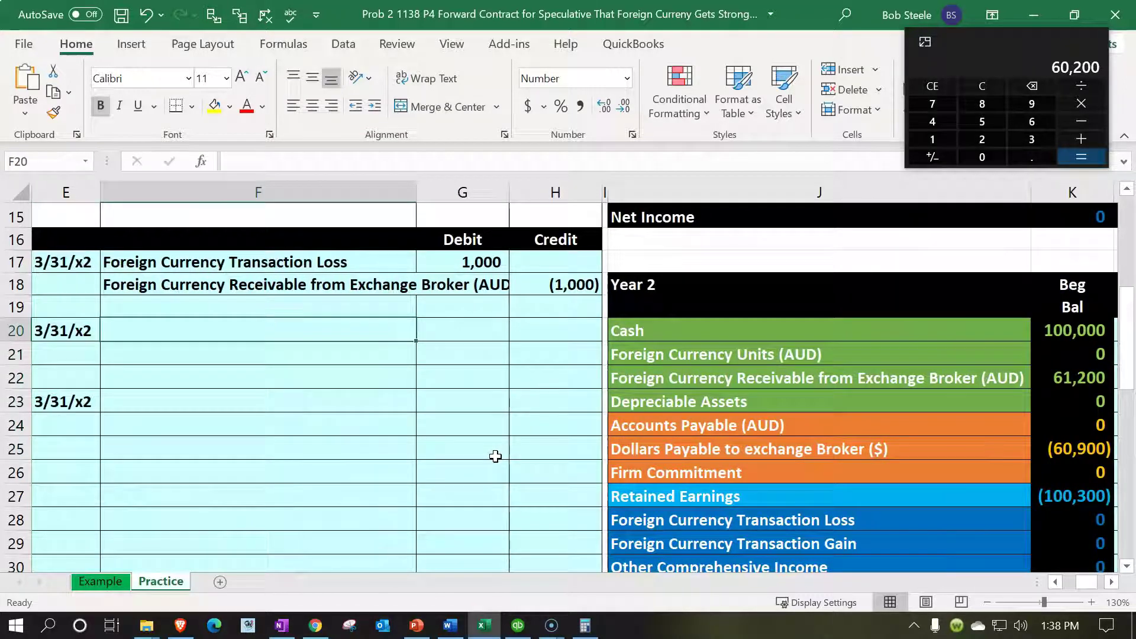
type("=")
key("Right")
key("Right")
key("Right")
key("Right")
key("Down")
key("Down")
key("Down")
key("Down")
key("Down")
key("Return")
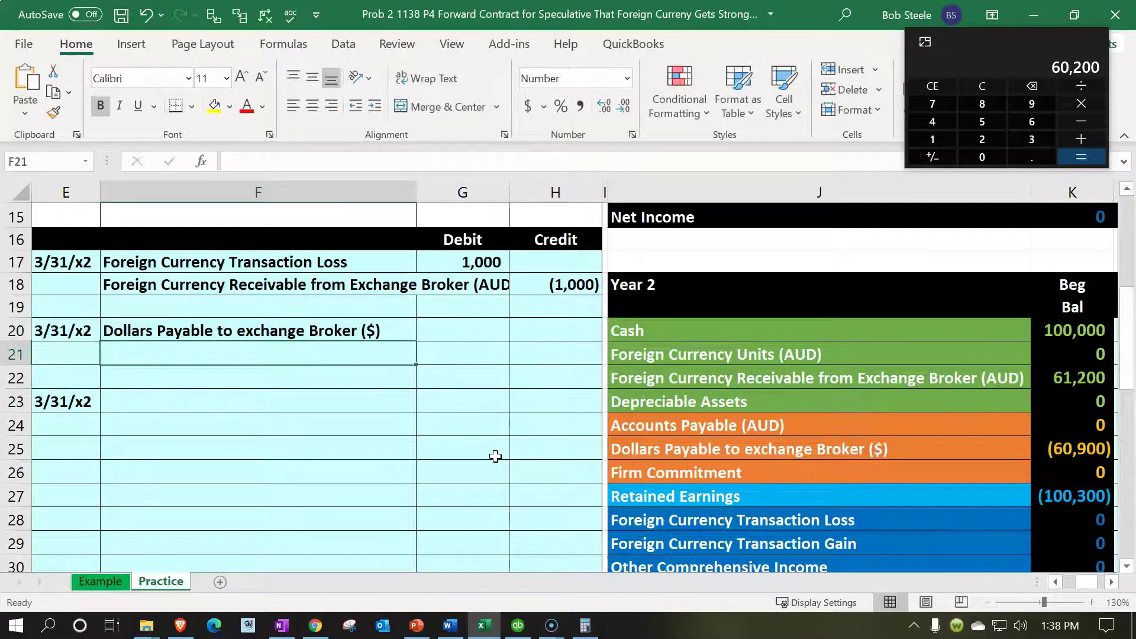
Link cell F21 to the Year 2 Cash account name as the credit line of the second 3/31/x2 entry.
type("=")
key("Right")
key("Right")
key("Right")
key("Right")
key("Up")
key("Return")
Enter the G20 debit as the negative of the Year 2 beginning balance of Dollars Payable to exchange Broker ($), cell K25.
key("Up")
key("Up")
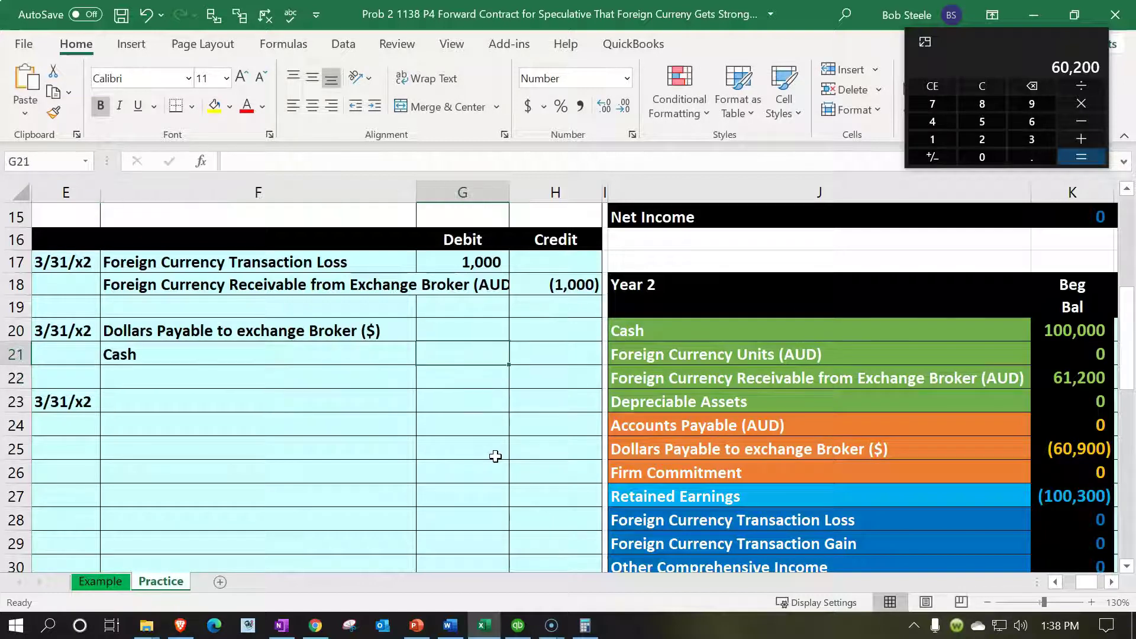
type("-")
key("Down")
key("Down")
key("Down")
key("Down")
key("Down")
key("Down")
key("Right")
key("Right")
key("Right")
key("Right")
key("Up")
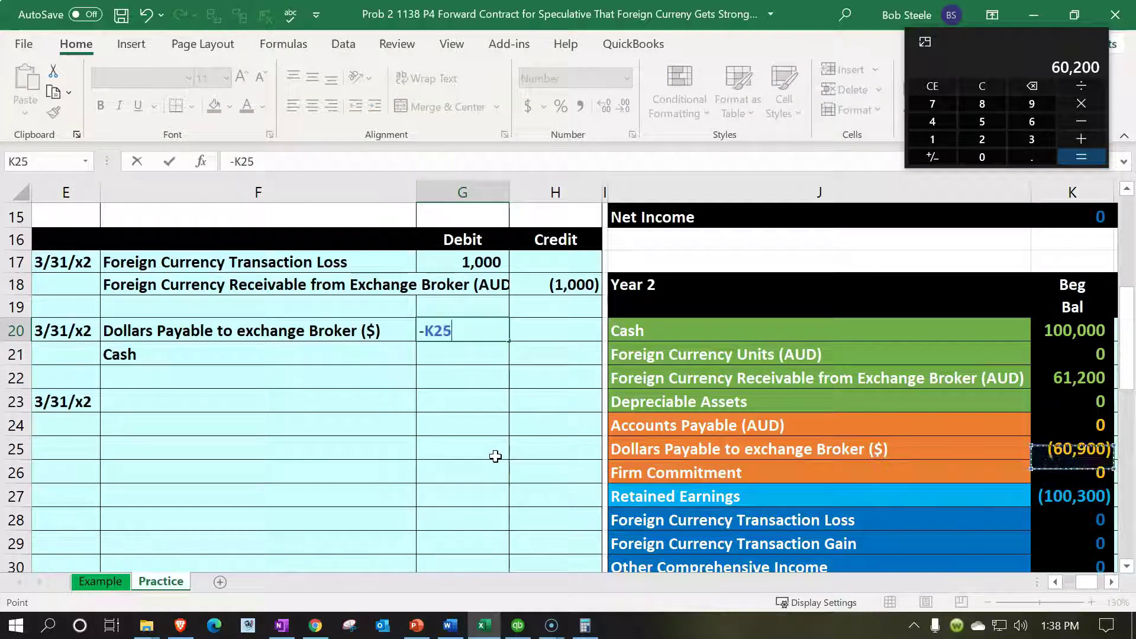
key("Return")
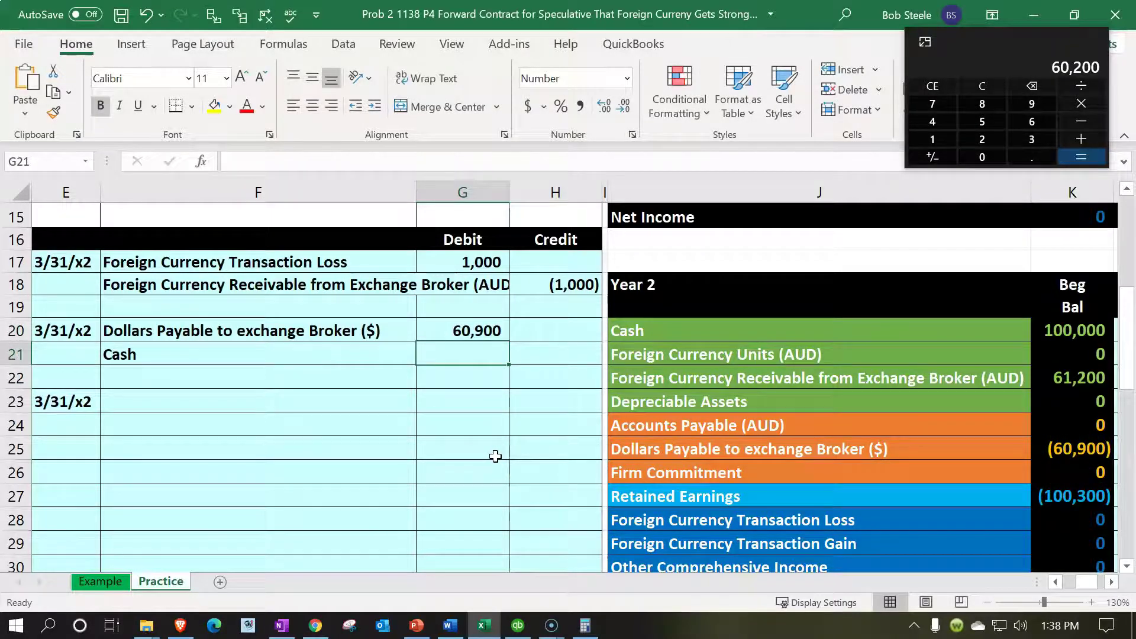
Check the 12/1/x1 payable credit in H3, and enter the Cash credit in H21 as the negative of G20.
scroll(495, 456, "up", 5)
left_click(560, 269)
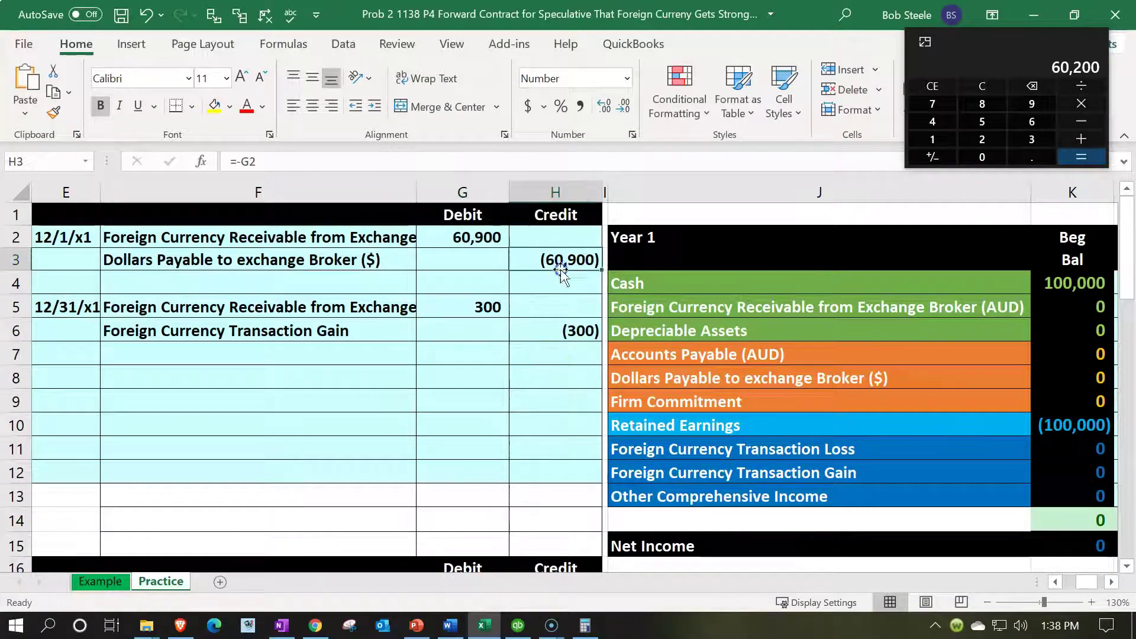
scroll(591, 403, "down", 4)
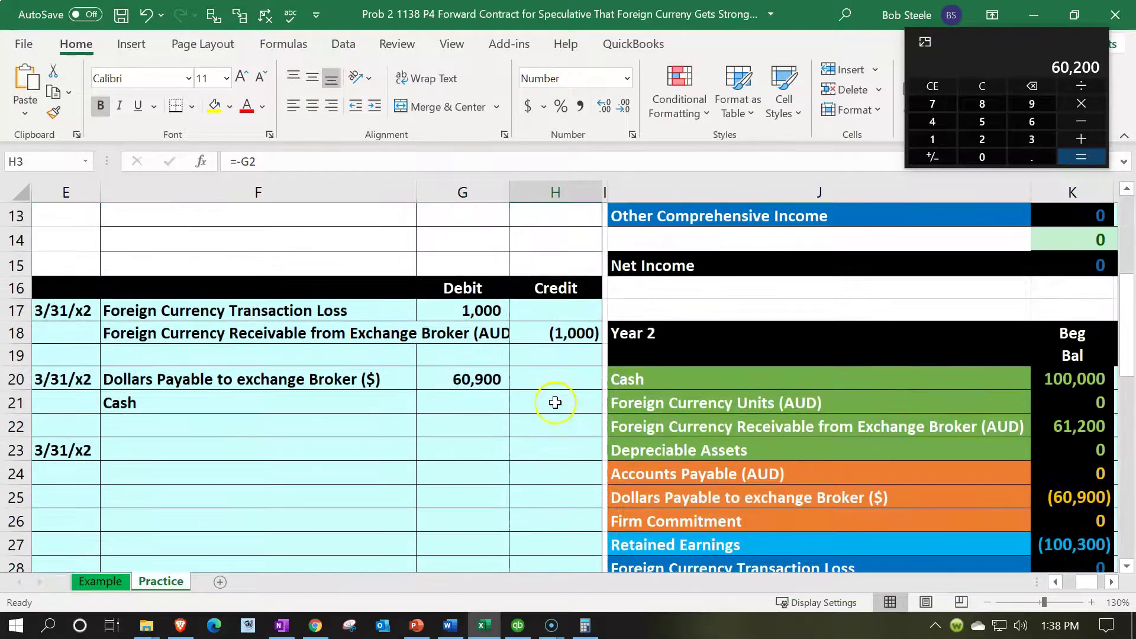
left_click(555, 402)
type("-")
key("Left")
key("Up")
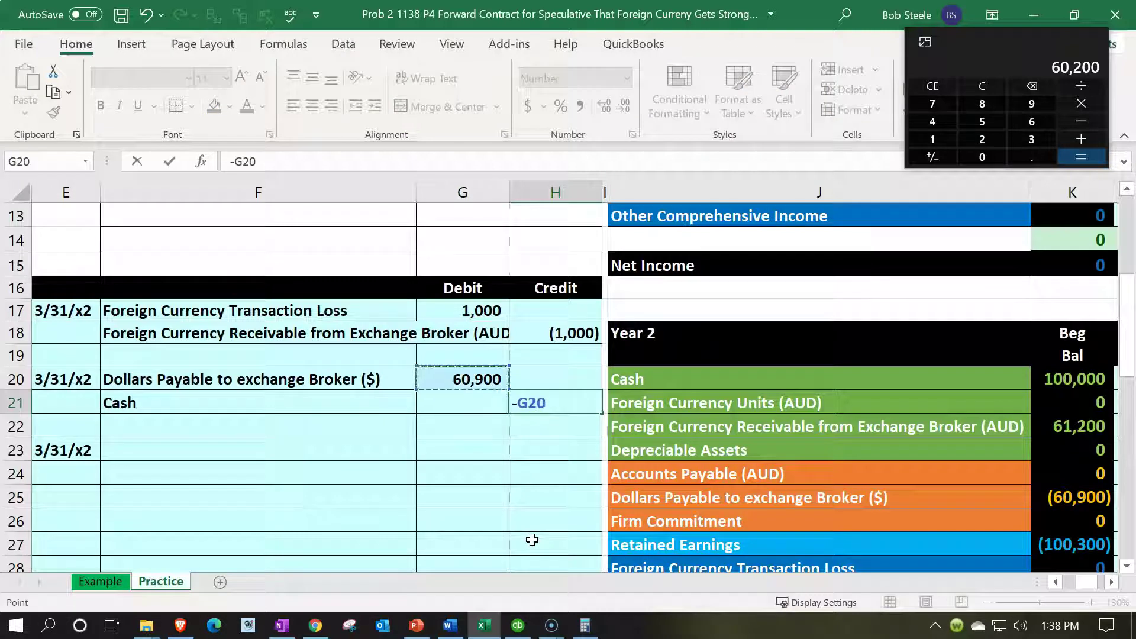
key("Return")
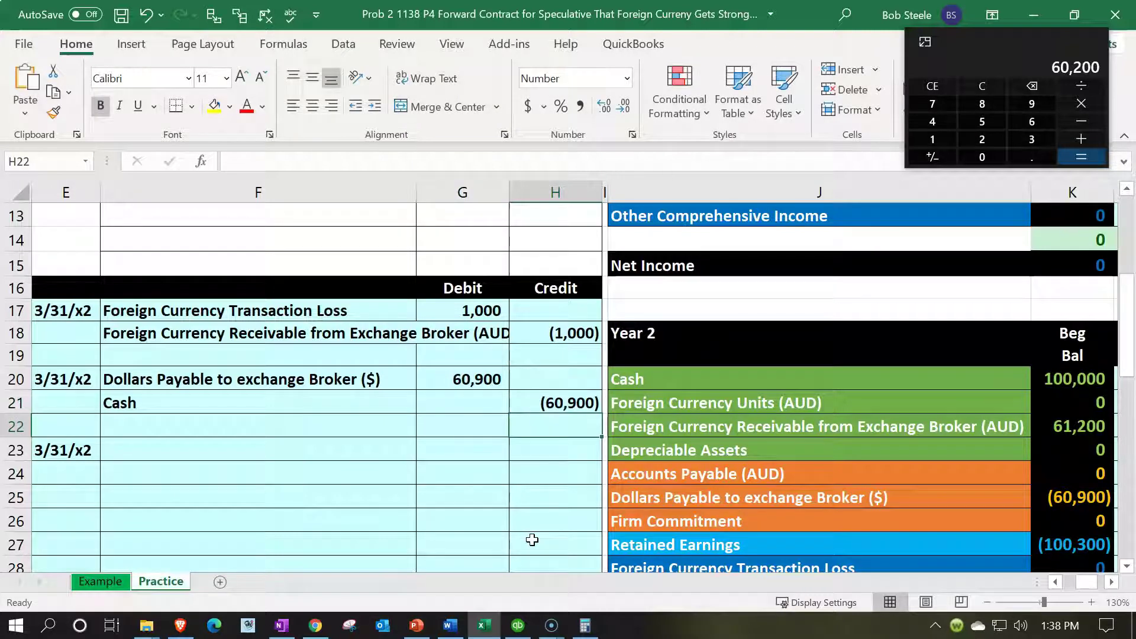
Post the H21 credit to Cash in the Year 2 Entries column, cell L20.
key("Right")
key("Right")
key("Right")
key("Right")
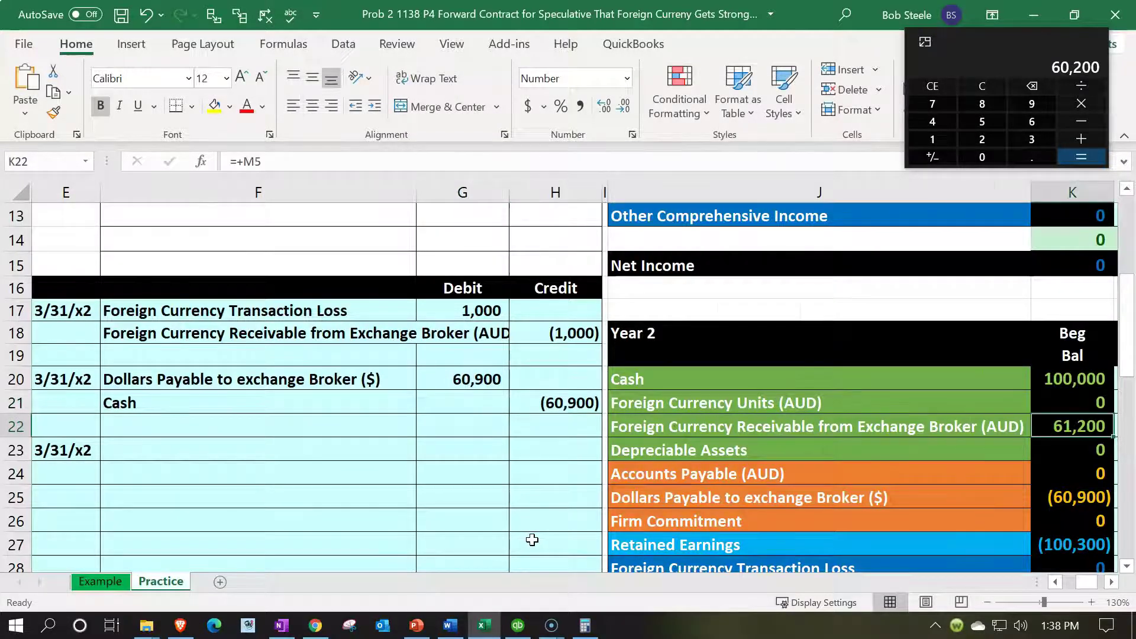
key("Up")
key("Up")
type("=")
key("Left")
key("Left")
key("Left")
key("Left")
key("Left")
key("Left")
key("Right")
key("Down")
key("Right")
key("Return")
Post the G20 debit to Dollars Payable to exchange Broker ($) in the Year 2 Entries column, cell L25.
key("Down")
key("Down")
key("Down")
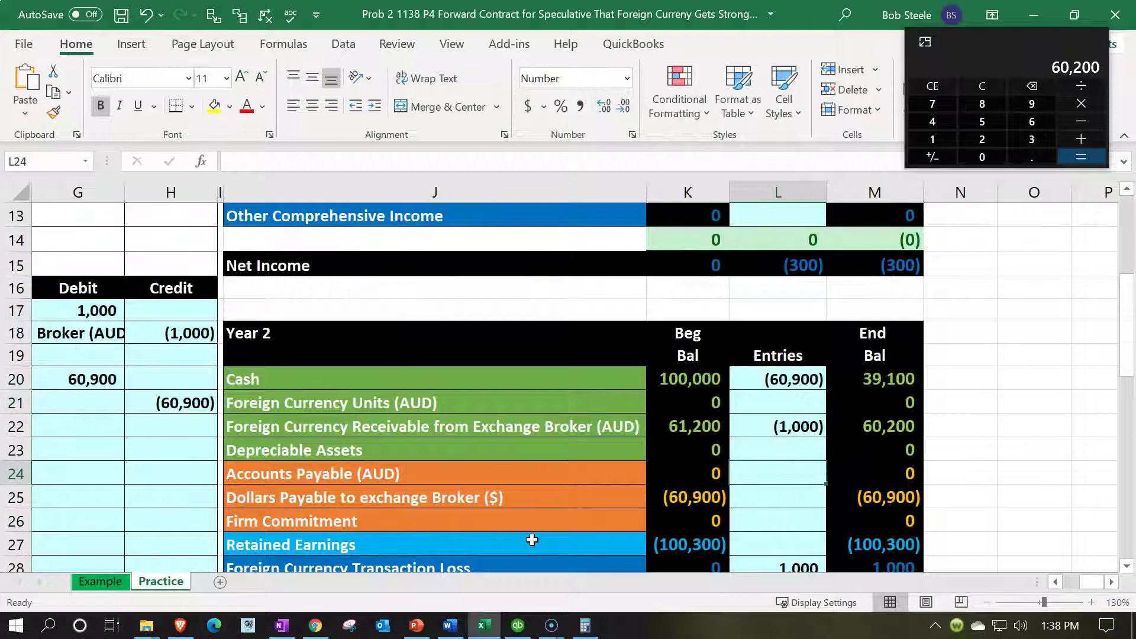
key("Down")
type("=")
key("Left")
key("Left")
key("Left")
key("Left")
key("Left")
key("Left")
key("Up")
key("Up")
key("Up")
key("Up")
key("Right")
key("Up")
key("Return")
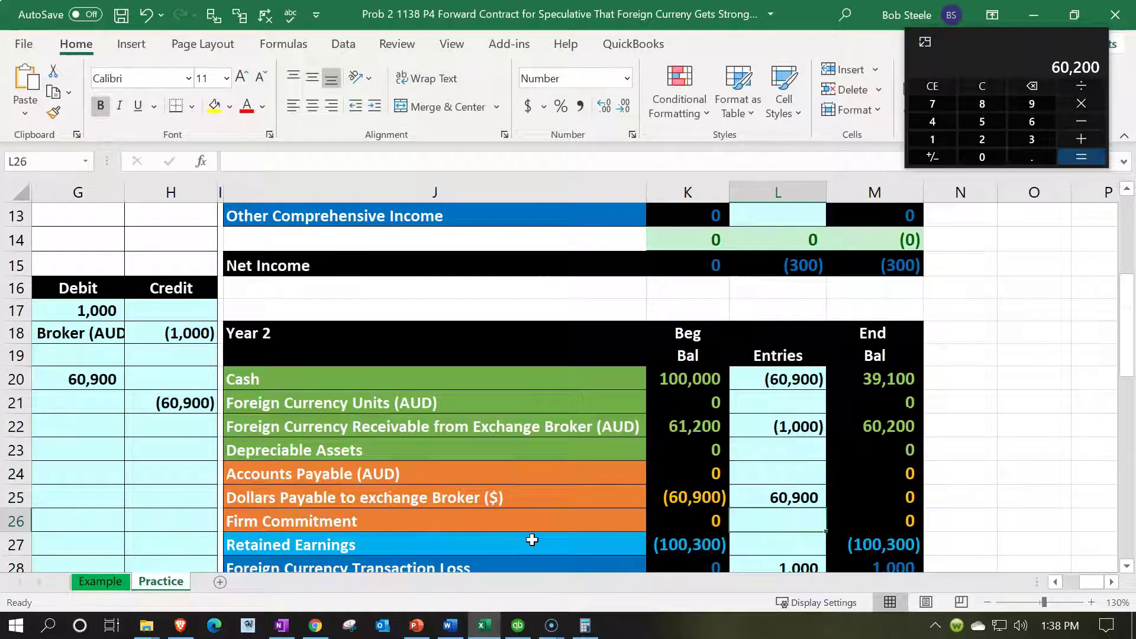
Review the problem data for the forward contract's AUD amount and the listed spot and forward rates.
key("Left")
key("Left")
key("Left")
key("Left")
key("Left")
key("Left")
key("Left")
key("Left")
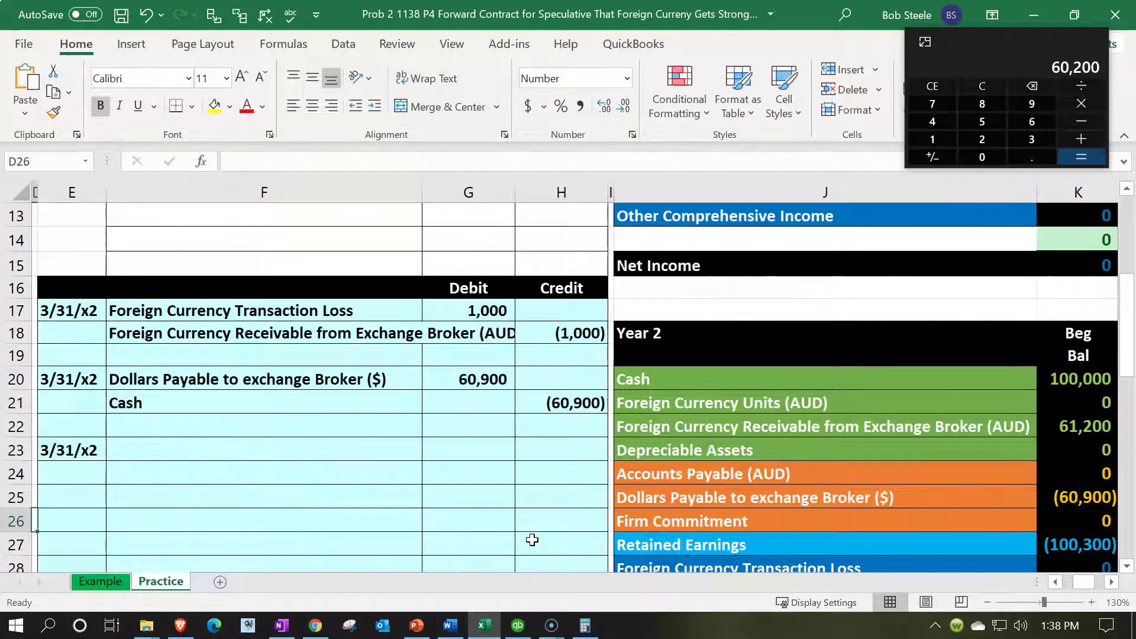
key("Left")
key("Left")
key("Left")
scroll(532, 539, "up", 3)
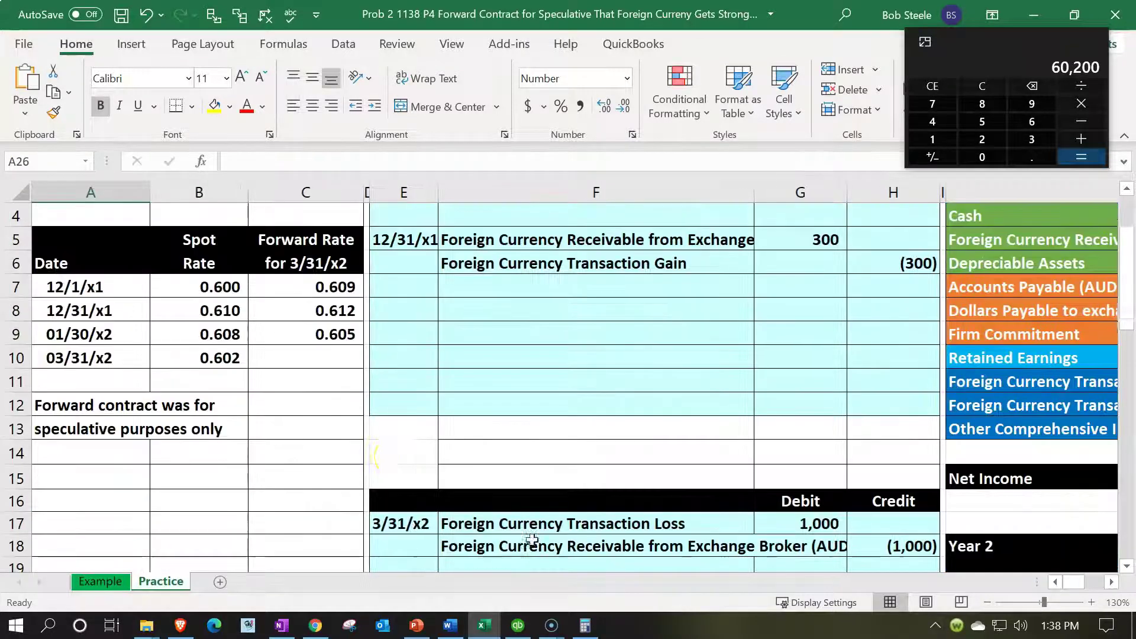
left_click(325, 404)
scroll(319, 396, "up", 1)
left_click(316, 251)
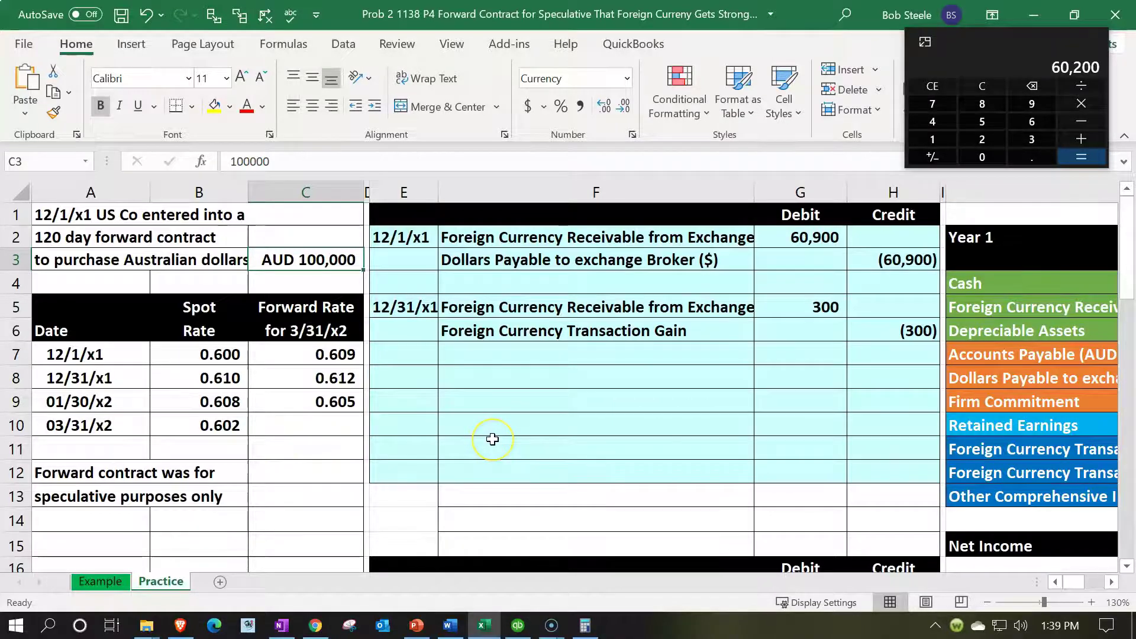
Link cell F23 to the Foreign Currency Units (AUD) account name as the debit line of the third 3/31/x2 entry.
scroll(492, 439, "down", 4)
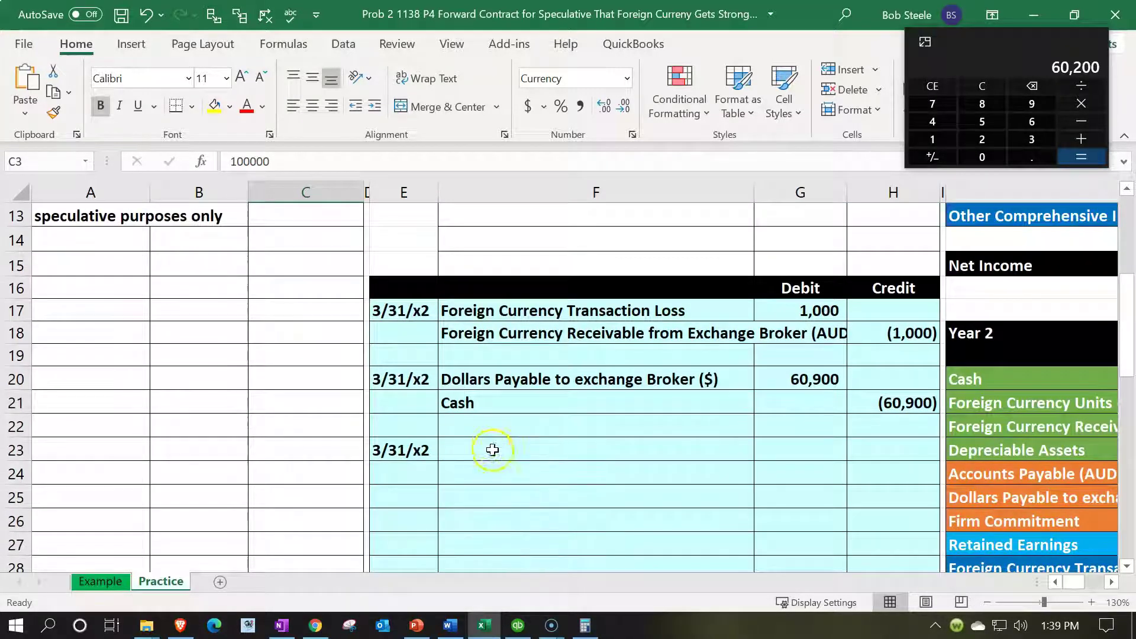
left_click(492, 450)
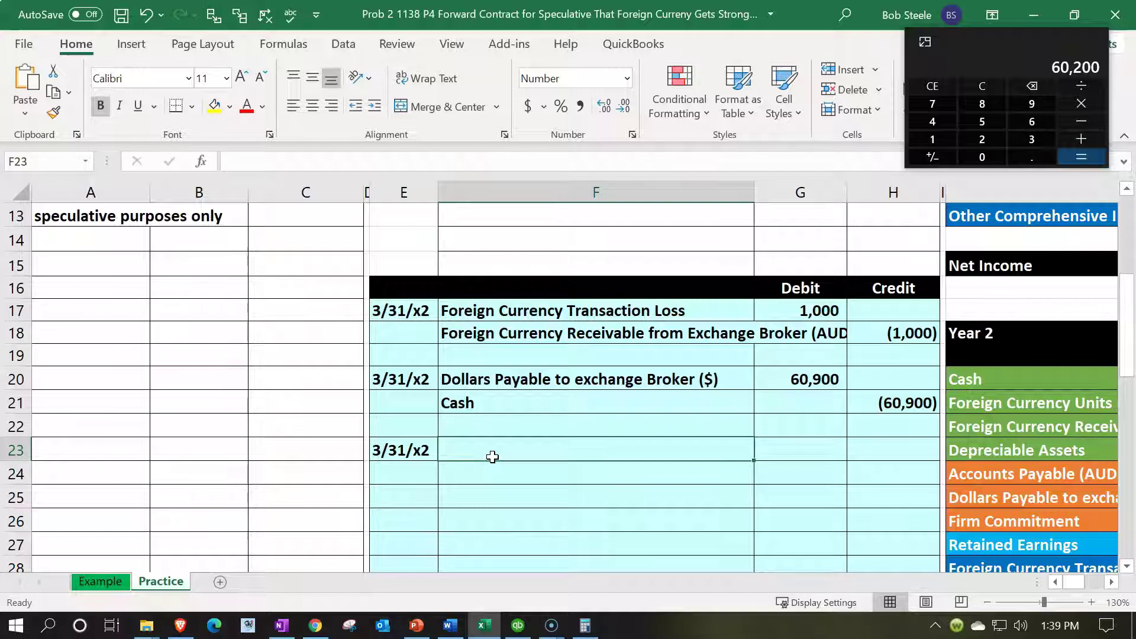
type("=")
key("Right")
key("Right")
key("Right")
key("Right")
key("Right")
key("Right")
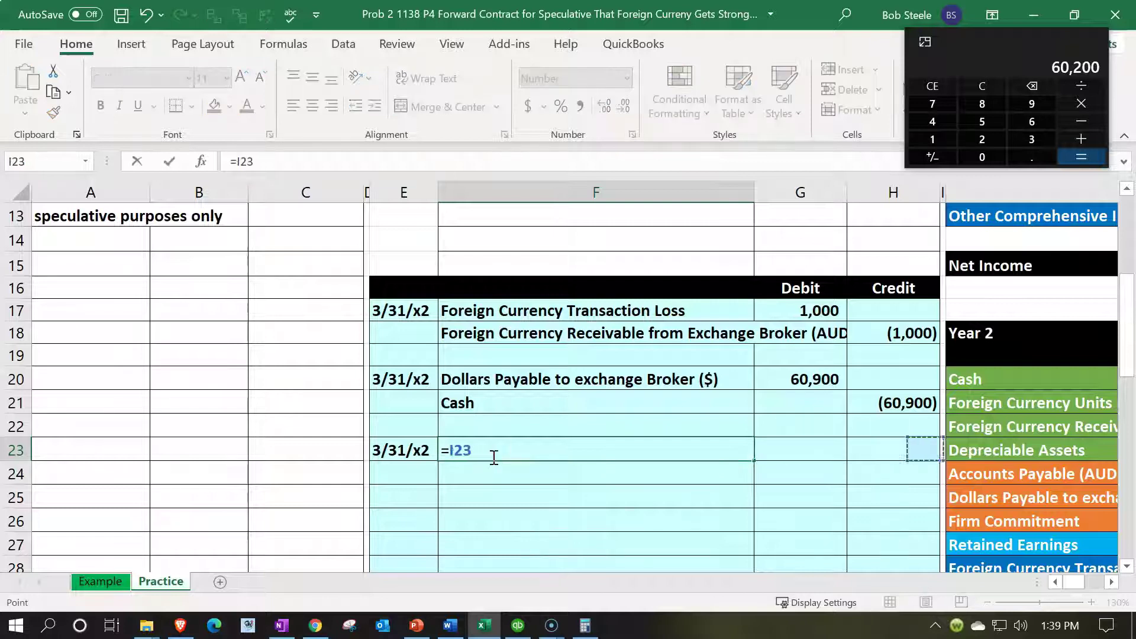
key("Up")
key("Up")
key("Left")
key("Left")
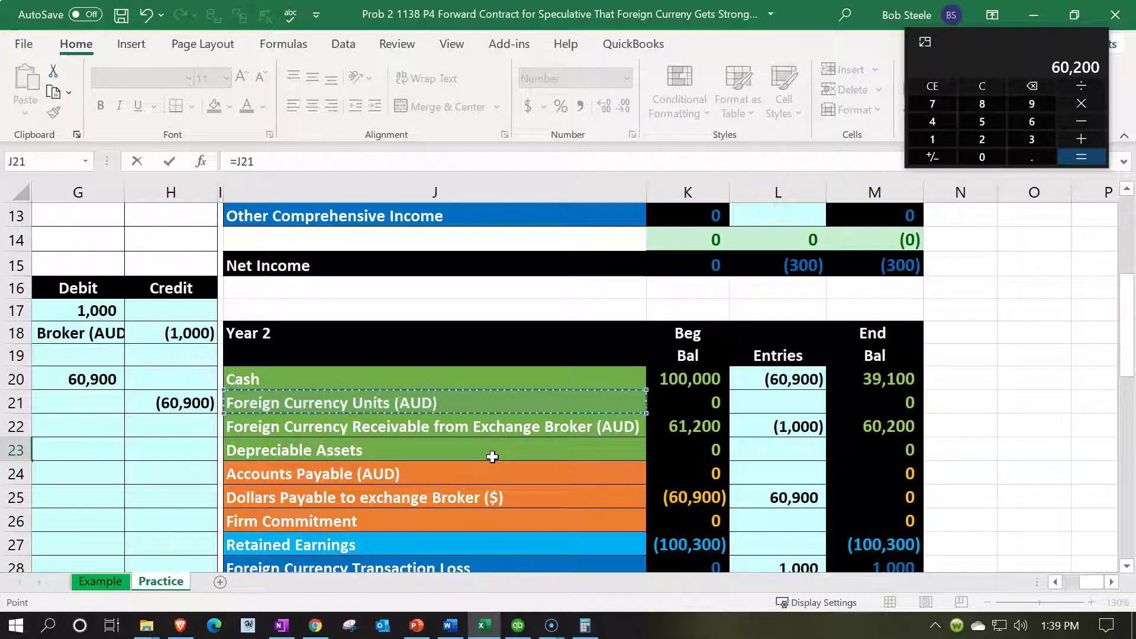
key("Return")
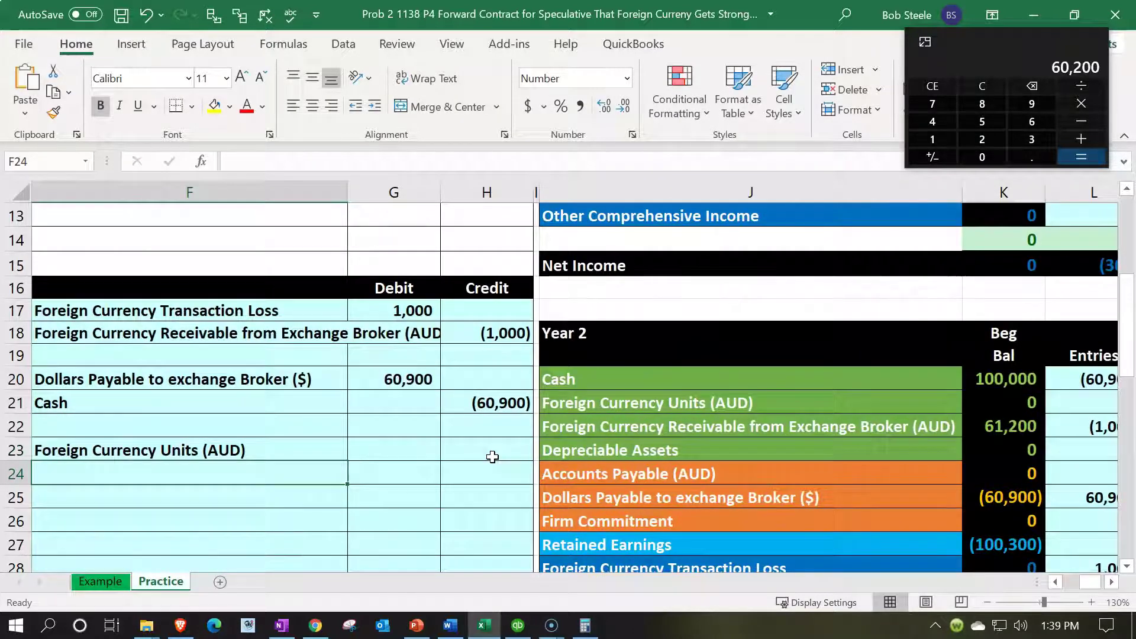
Link cell F24 to the Foreign Currency Receivable from Exchange Broker (AUD) account name as the credit line of the third 3/31/x2 entry.
type("=")
key("Right")
key("Right")
key("Right")
key("Right")
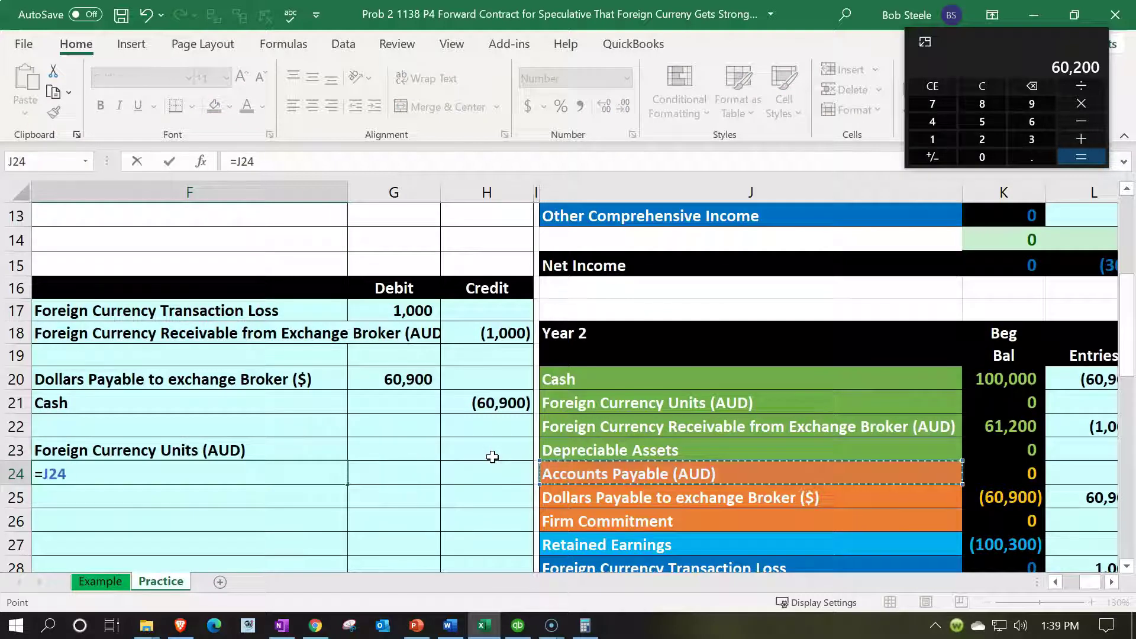
key("Up")
key("Up")
key("Return")
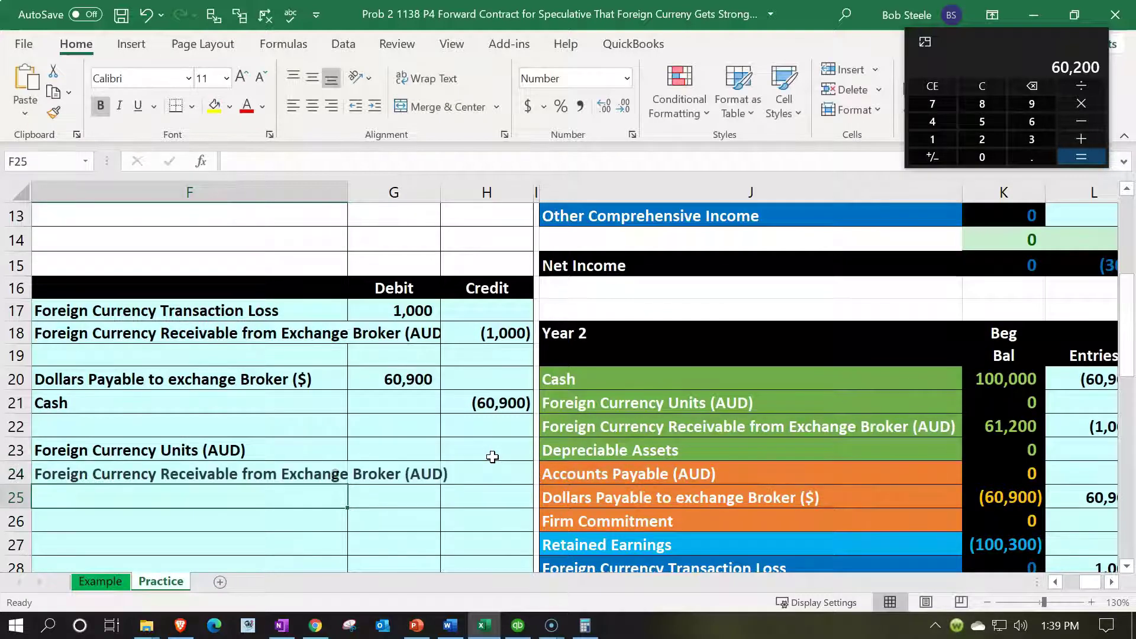
Examine the Year 2 ending balance of Foreign Currency Receivable from Exchange Broker (AUD) in cell M22.
key("Right")
key("Right")
key("Right")
key("Right")
key("Right")
key("Right")
key("Up")
key("Up")
key("Up")
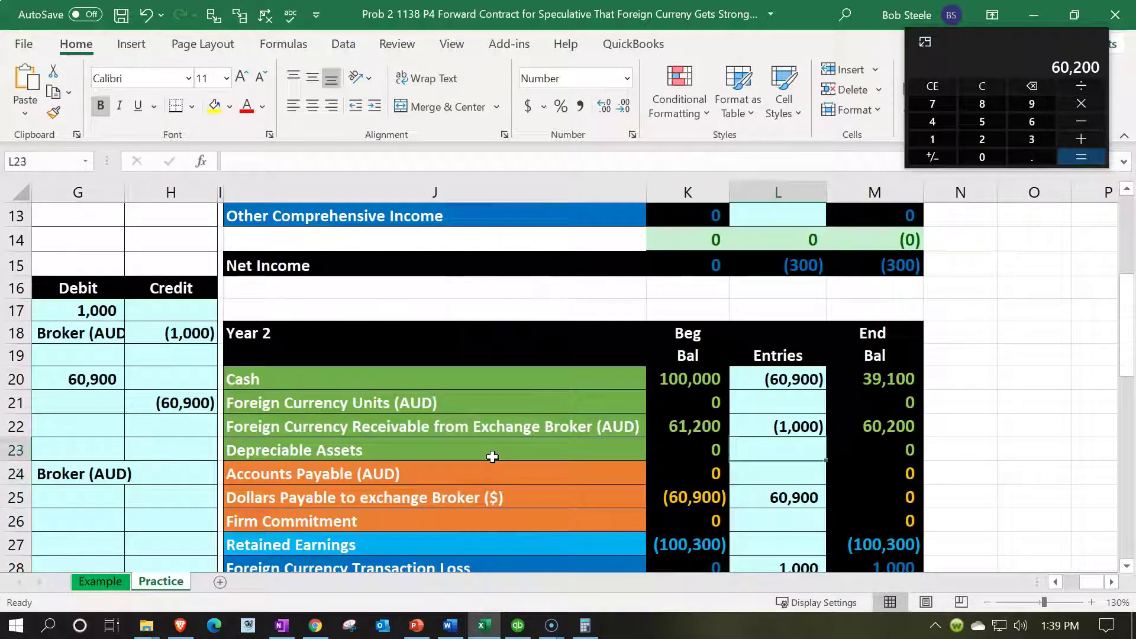
key("Right")
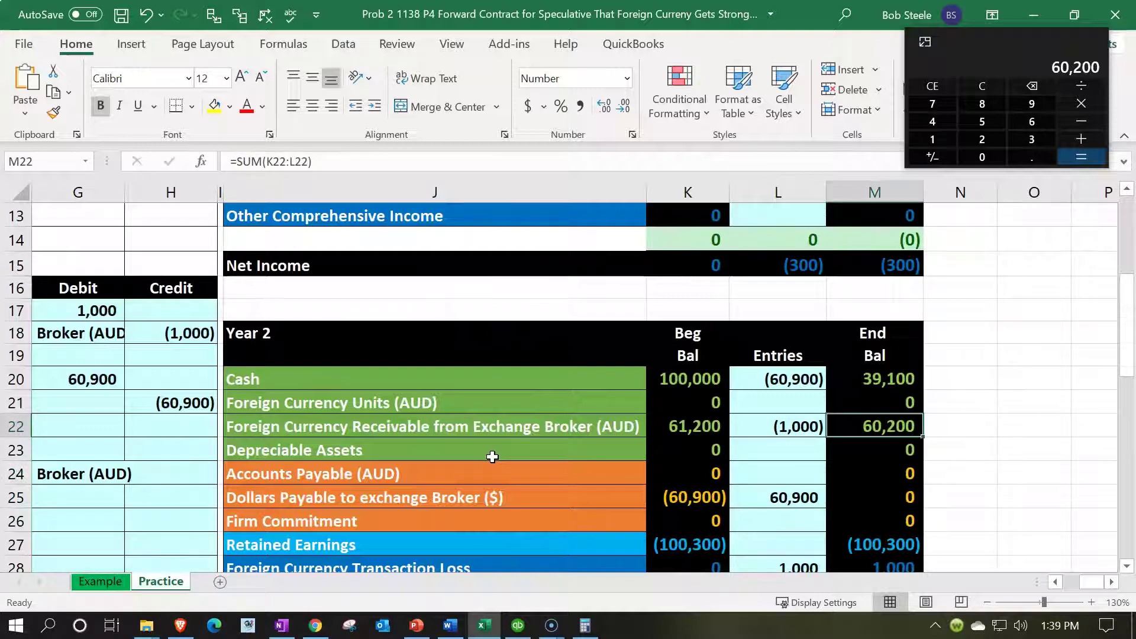
Enter the Foreign Currency Units (AUD) debit in G23 as the contract amount times the 03/31/x2 spot rate, =C3*B10.
key("Left")
key("Left")
key("Left")
key("Left")
key("Left")
key("Left")
key("Left")
key("Left")
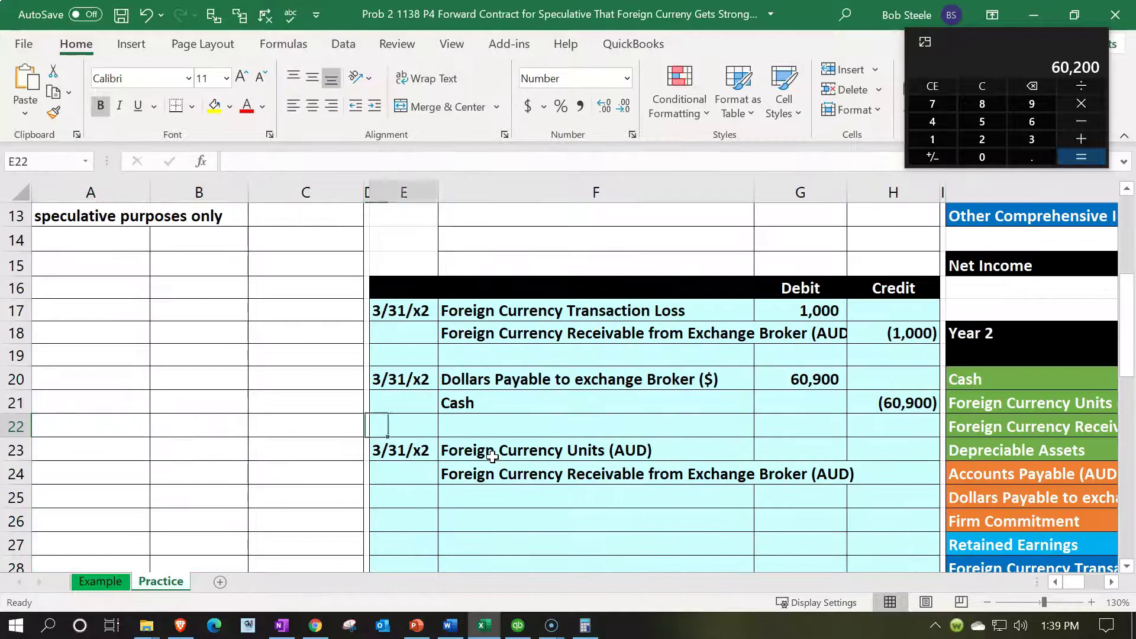
key("Right")
key("Right")
key("Down")
type("=")
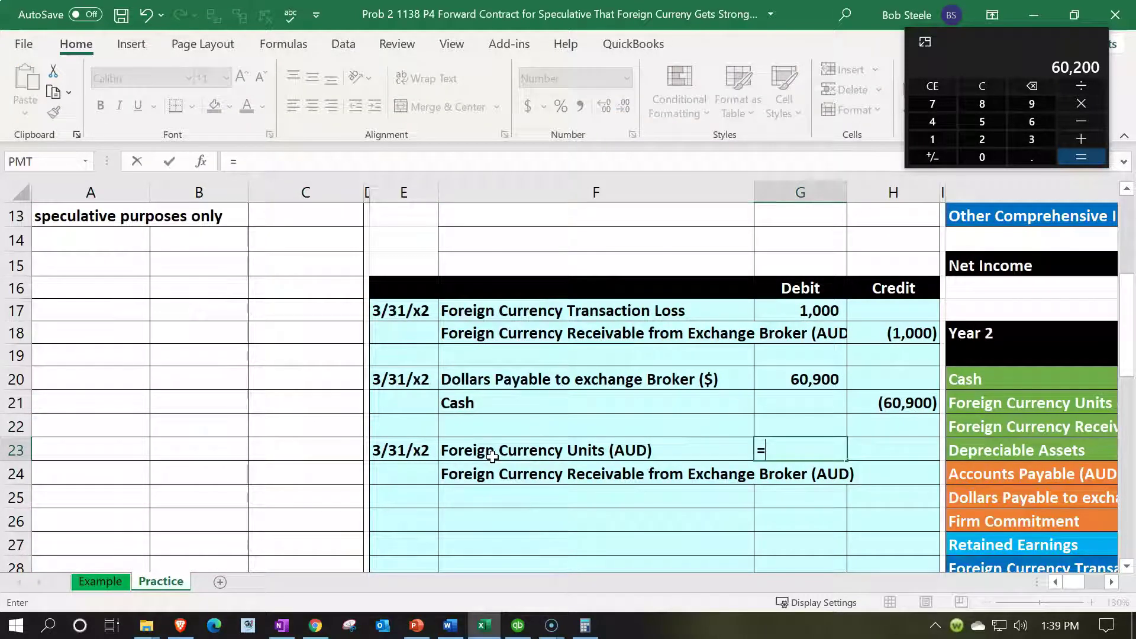
scroll(378, 473, "up", 3)
scroll(354, 335, "up", 1)
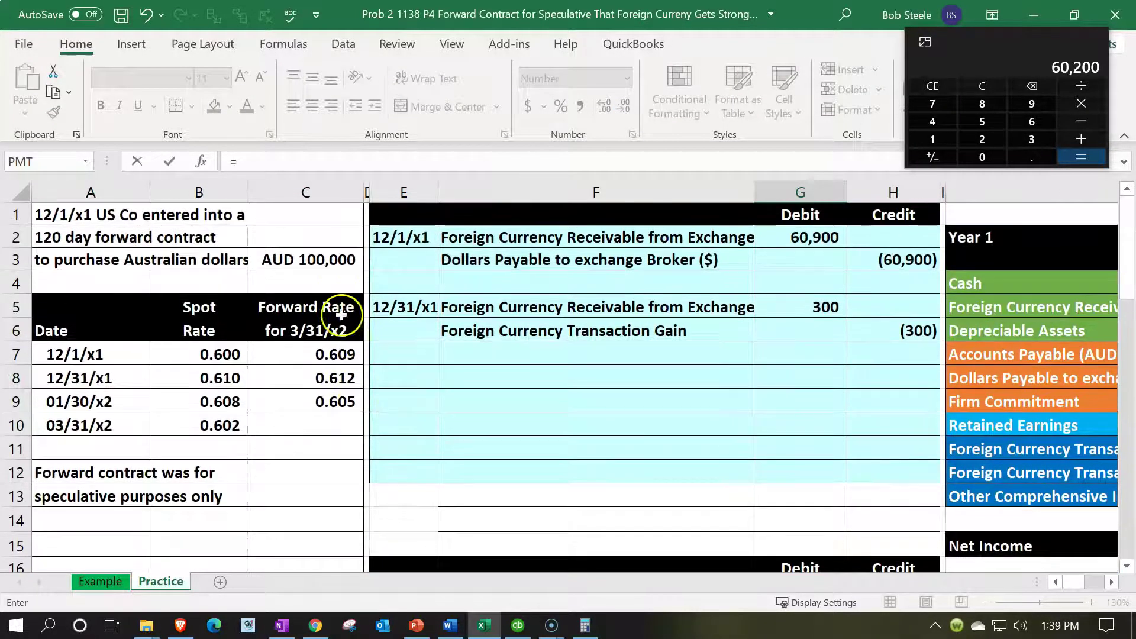
left_click(307, 259)
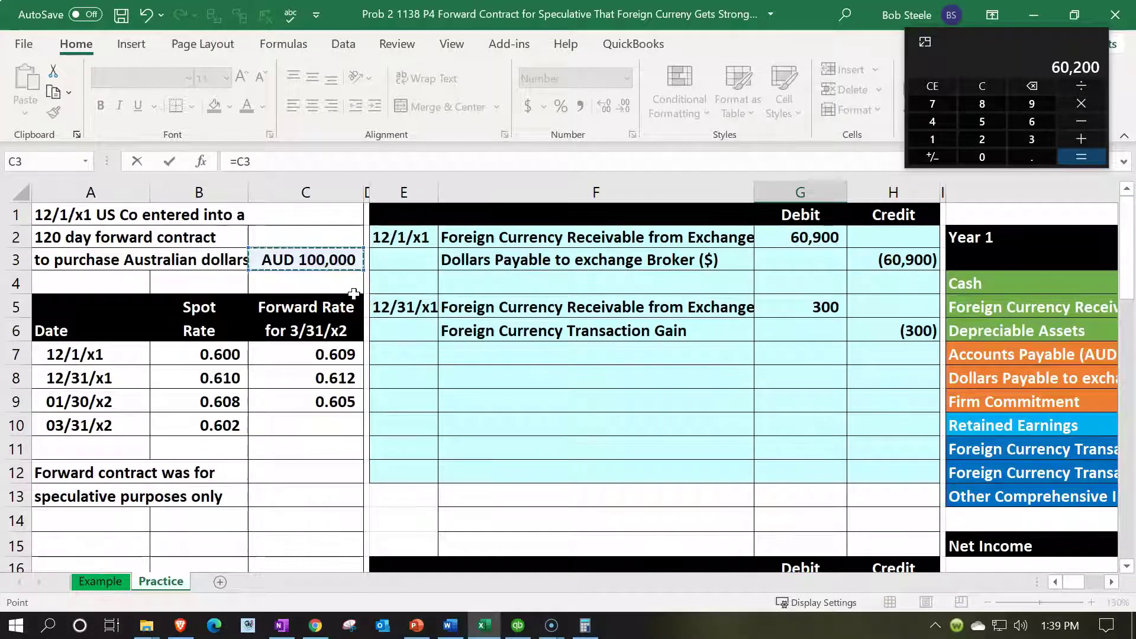
type("*")
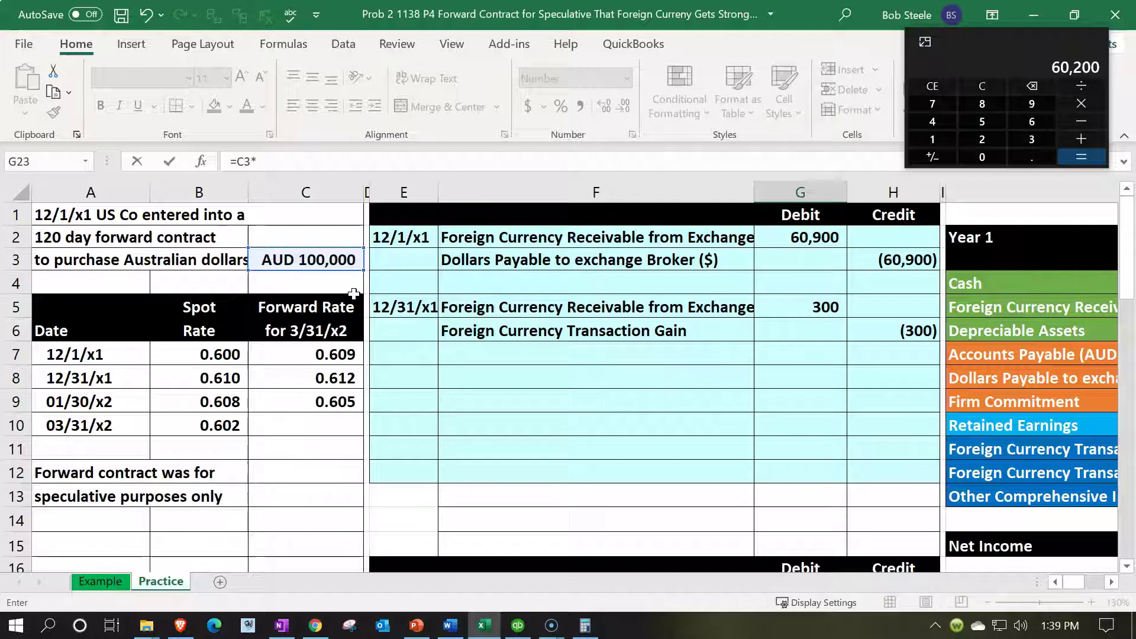
left_click(205, 419)
left_click(206, 419)
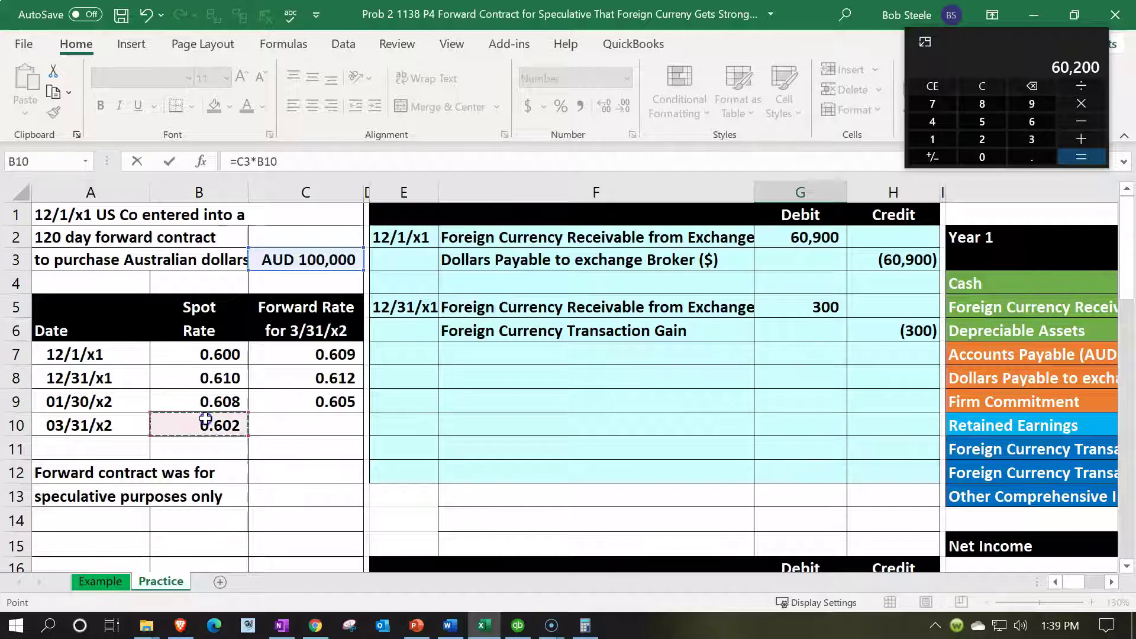
key("Return")
Enter the Foreign Currency Receivable from Exchange Broker (AUD) credit in H24 as the negative of the debit, -G23.
key("Down")
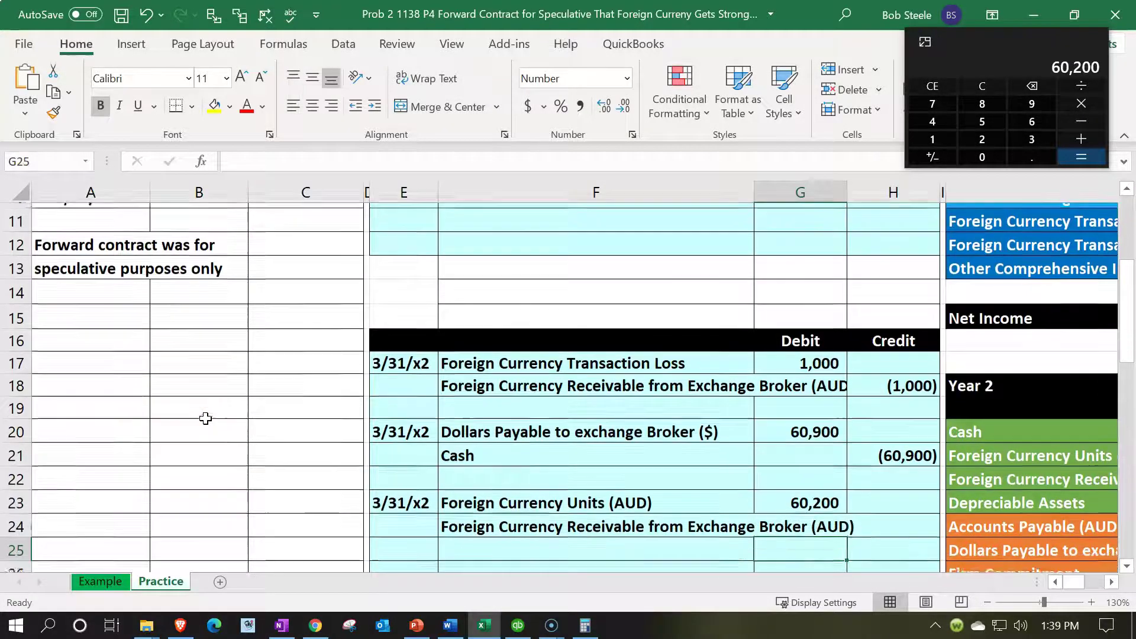
key("Right")
key("Up")
type("-")
key("Left")
key("Up")
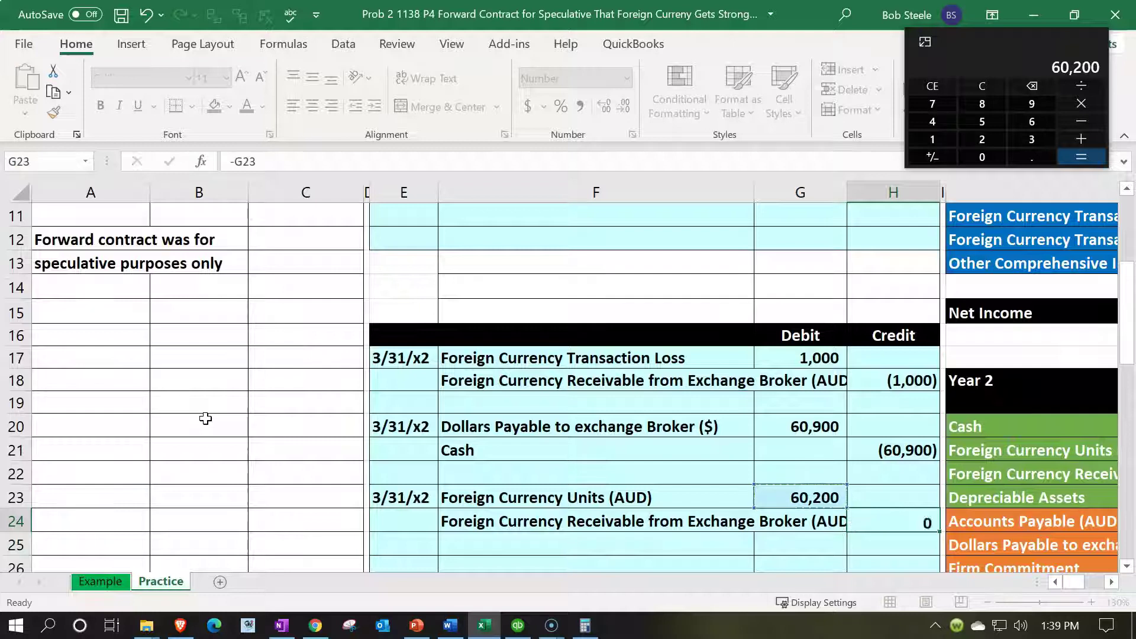
key("Return")
Post the Foreign Currency Units (AUD) debit to the Year 2 Entries cell L21 with the formula =G23.
key("Right")
key("Right")
key("Right")
key("Right")
key("Up")
key("Up")
key("Up")
key("Up")
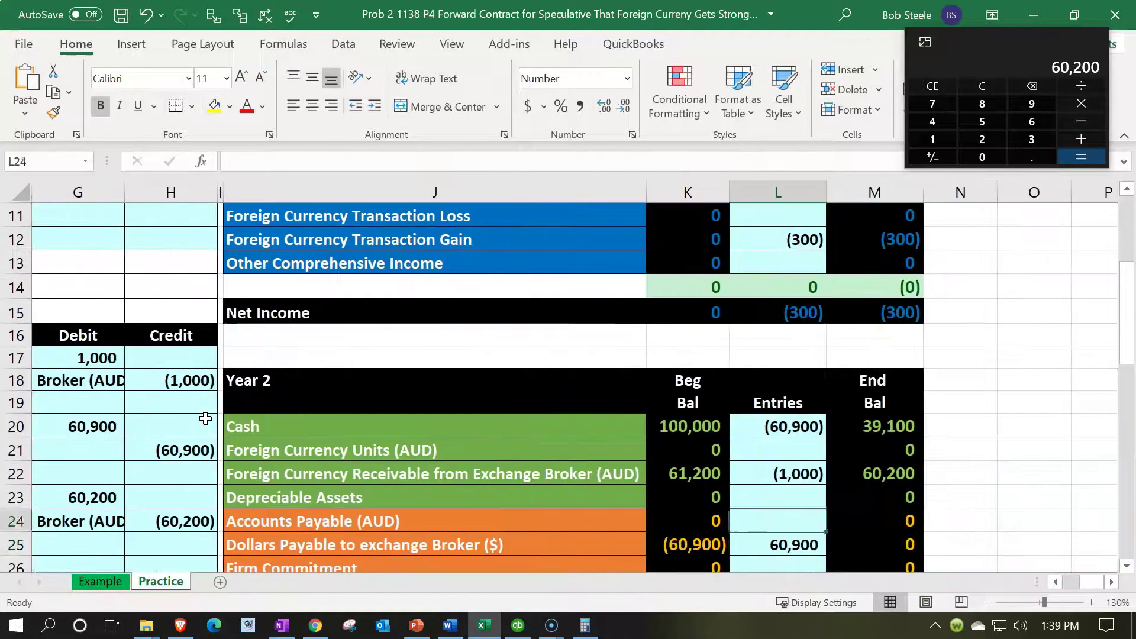
type("=")
key("Down")
key("Down")
key("Down")
key("Left")
key("Left")
key("Left")
key("Left")
key("Left")
key("Left")
key("Up")
key("Right")
key("Return")
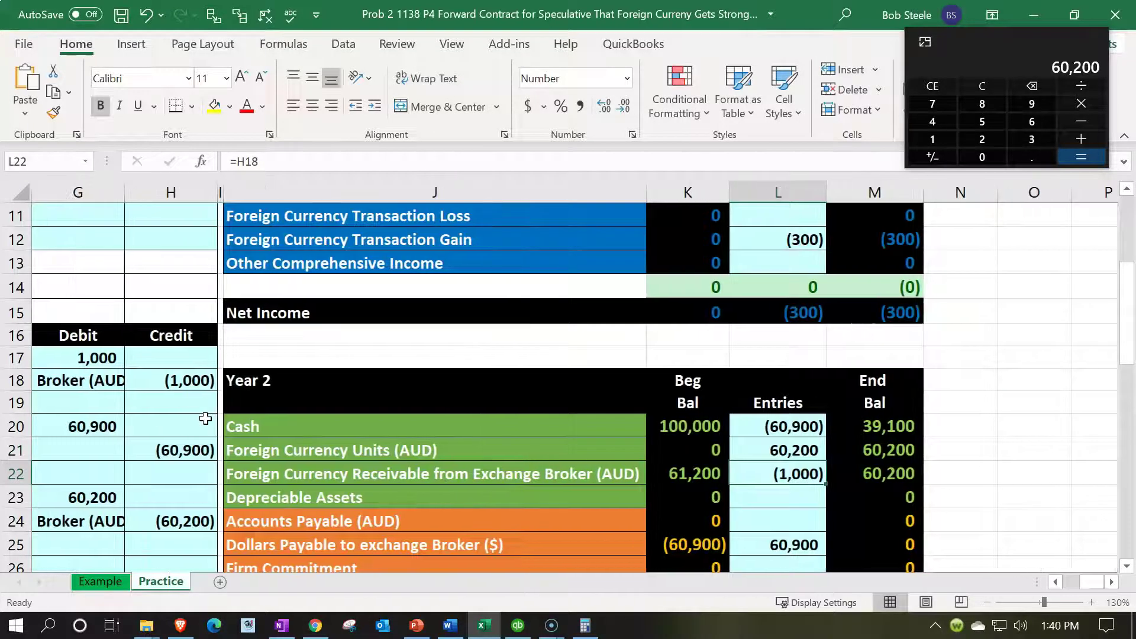
Examine the posted formulas in the Year 2 Entries column from Foreign Currency Units (AUD) down to Foreign Currency Transaction Loss.
key("Up")
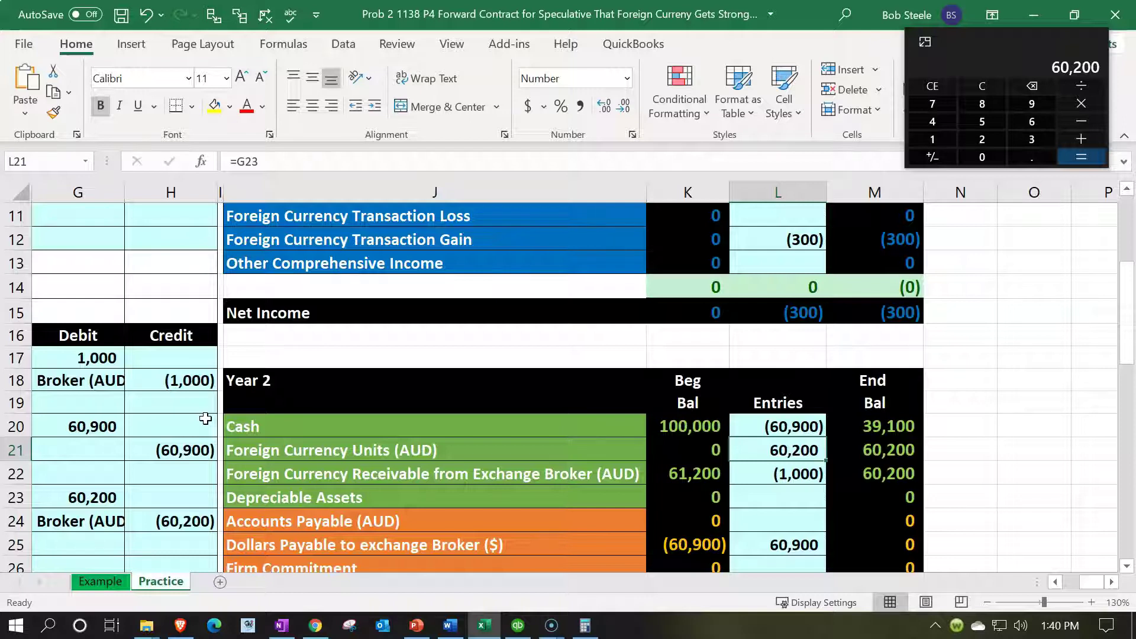
key("Down")
key("Down")
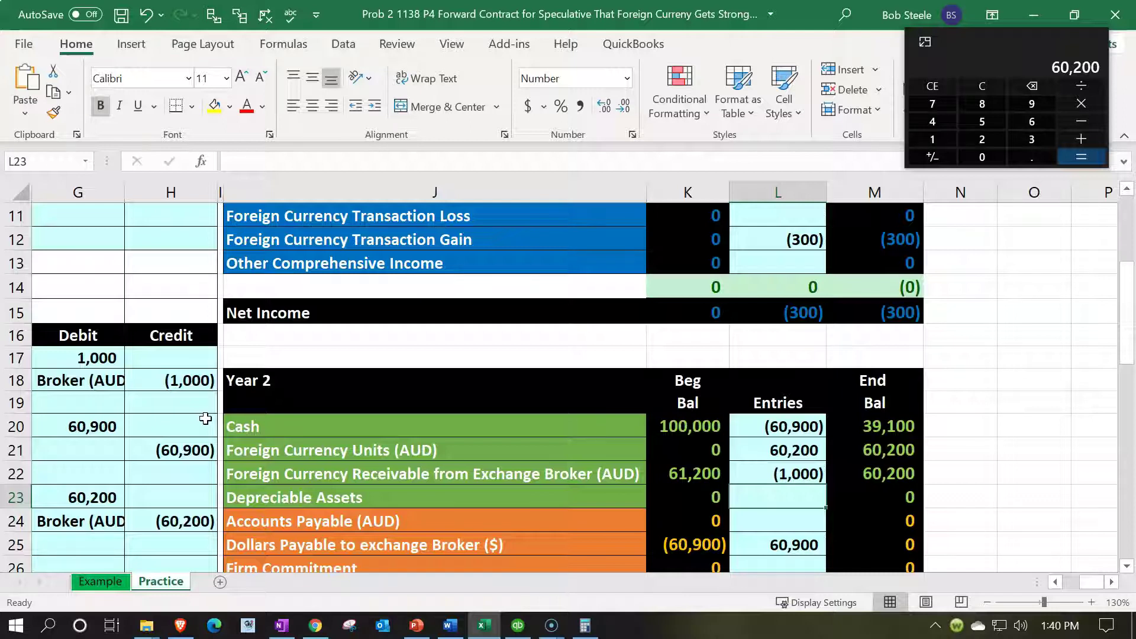
key("Down")
key("Down")
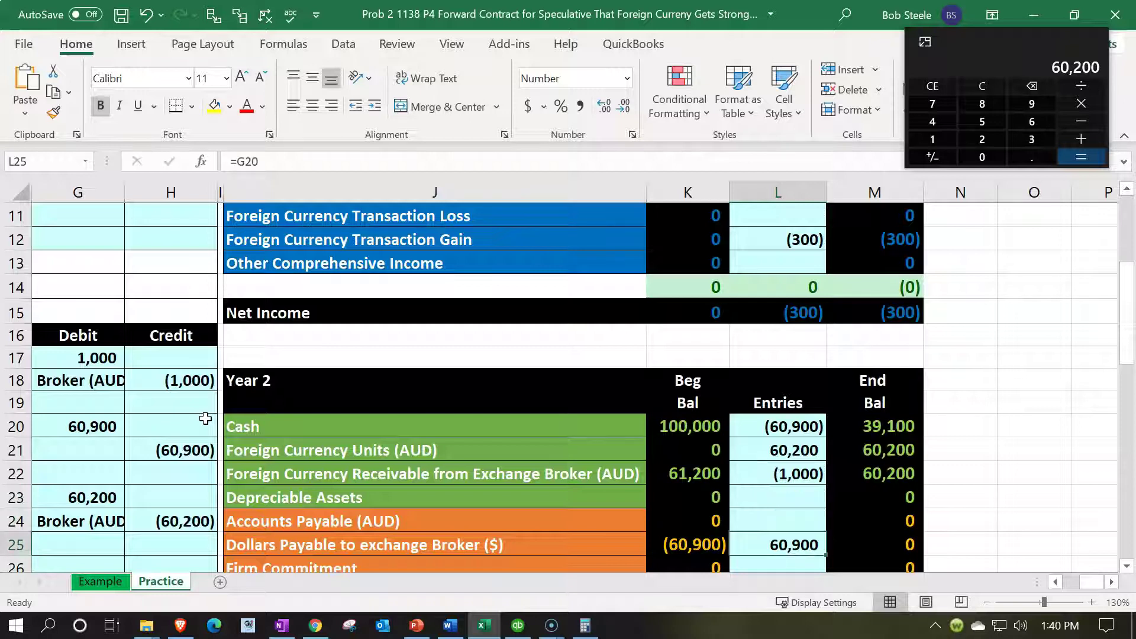
key("Down")
key("Down")
key("Down")
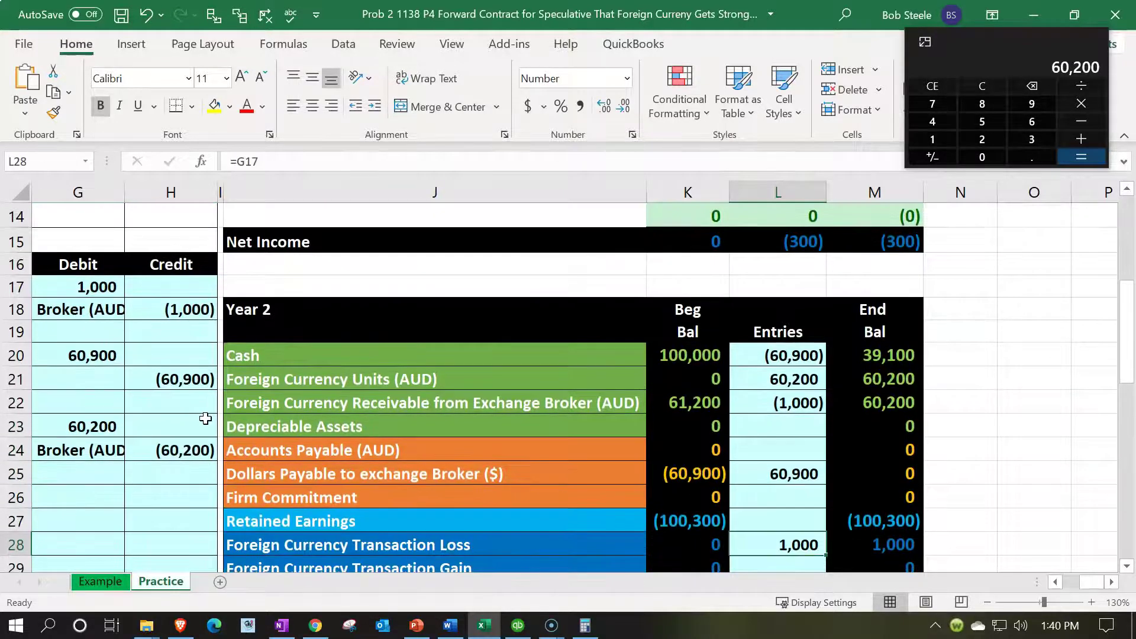
Add the third entry's credit to the receivable posting in L22, making the formula =H18+H24.
key("Up")
key("Up")
key("Up")
key("Up")
key("Up")
key("Up")
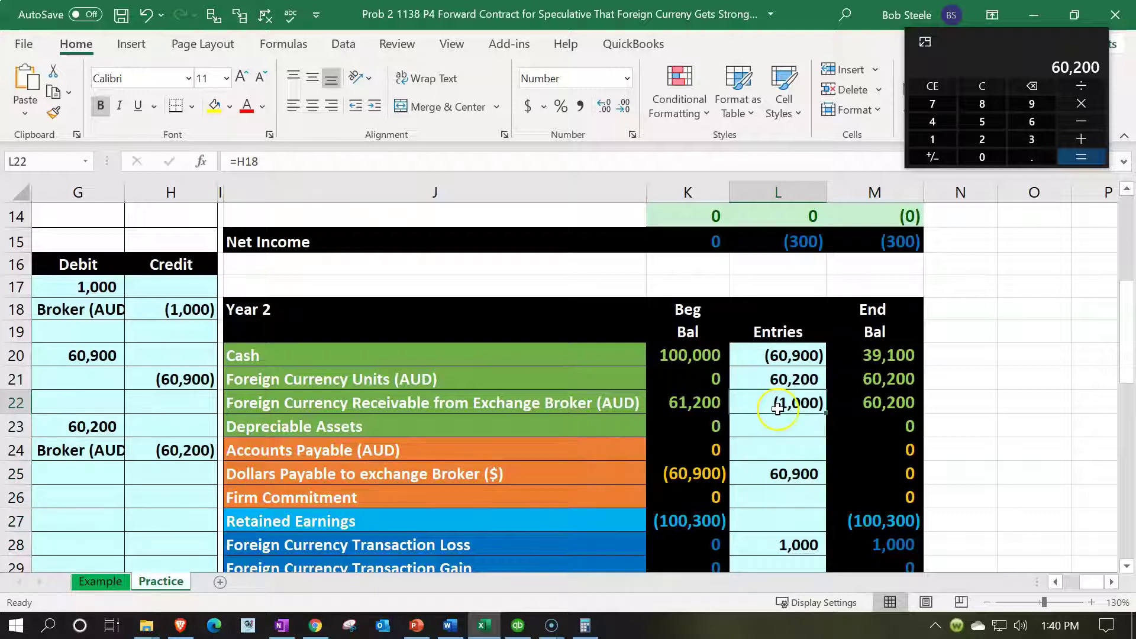
double_click(795, 402)
type("+")
left_click(559, 490)
key("Left")
key("Left")
key("Left")
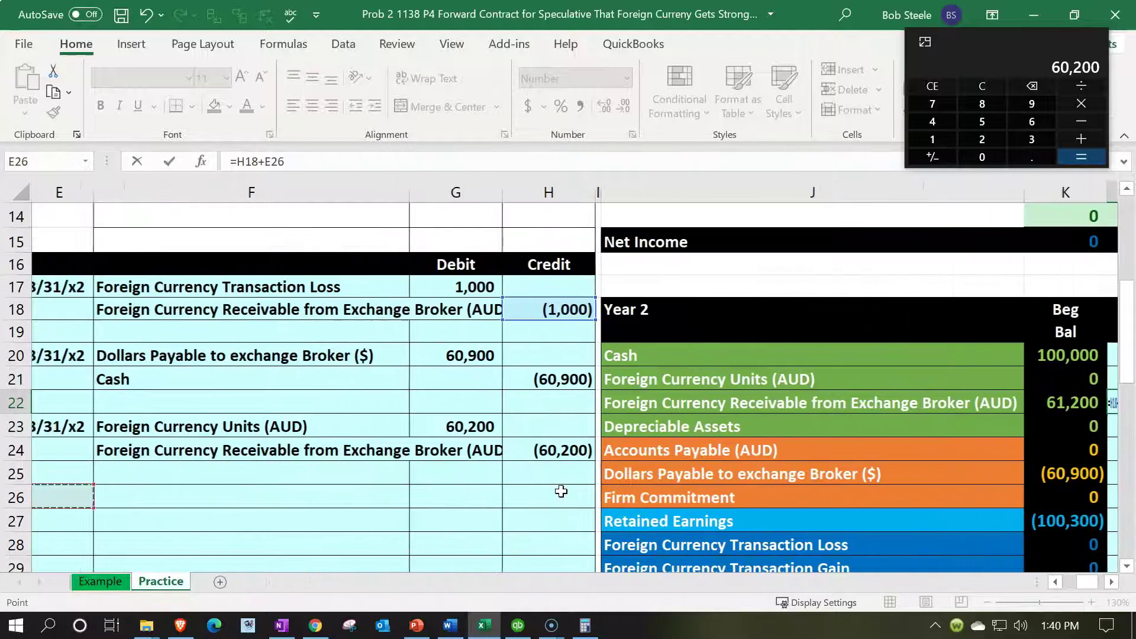
key("Right")
key("Right")
key("Up")
key("Up")
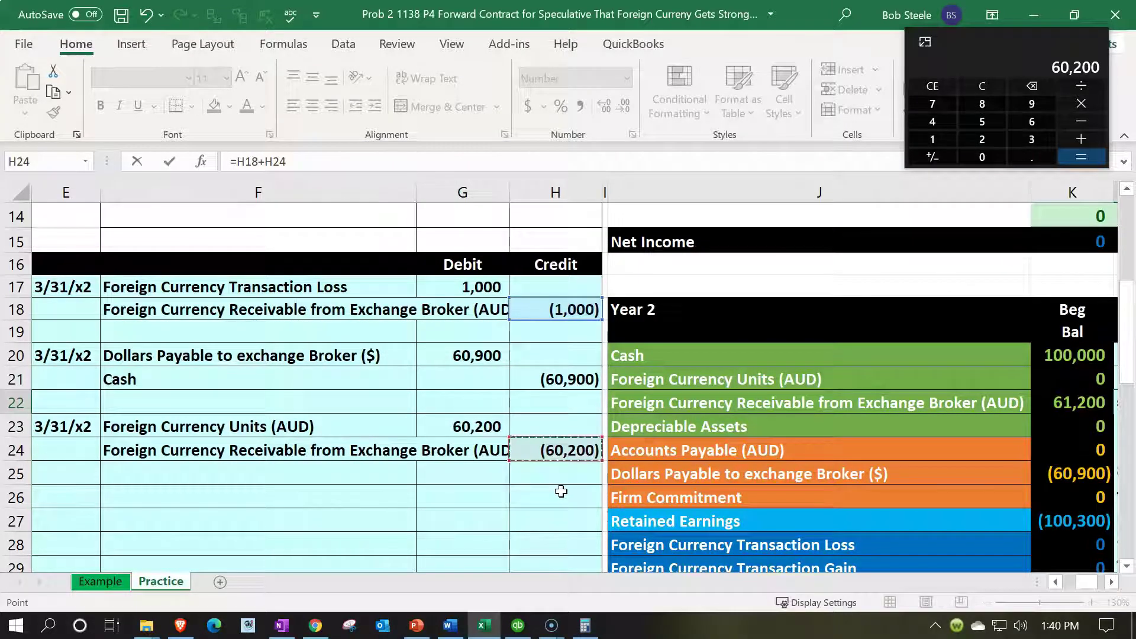
key("Return")
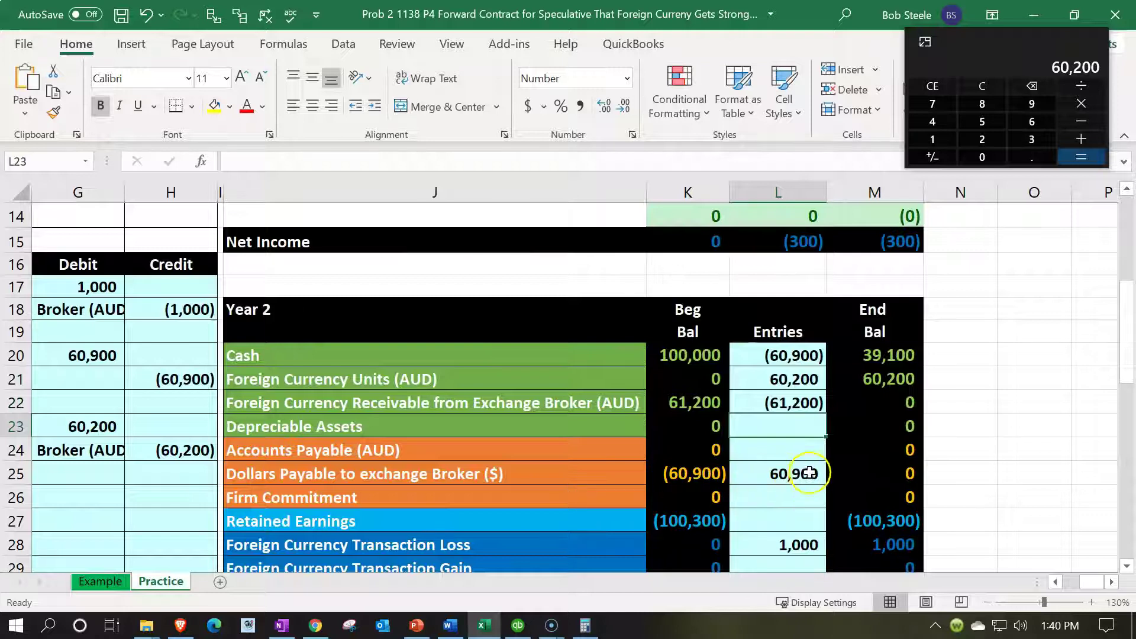
Check the Year 2 ending balance of Foreign Currency Units (AUD) in M21 and clear the calculator off the worksheet.
scroll(813, 467, "down", 1)
scroll(812, 468, "down", 1)
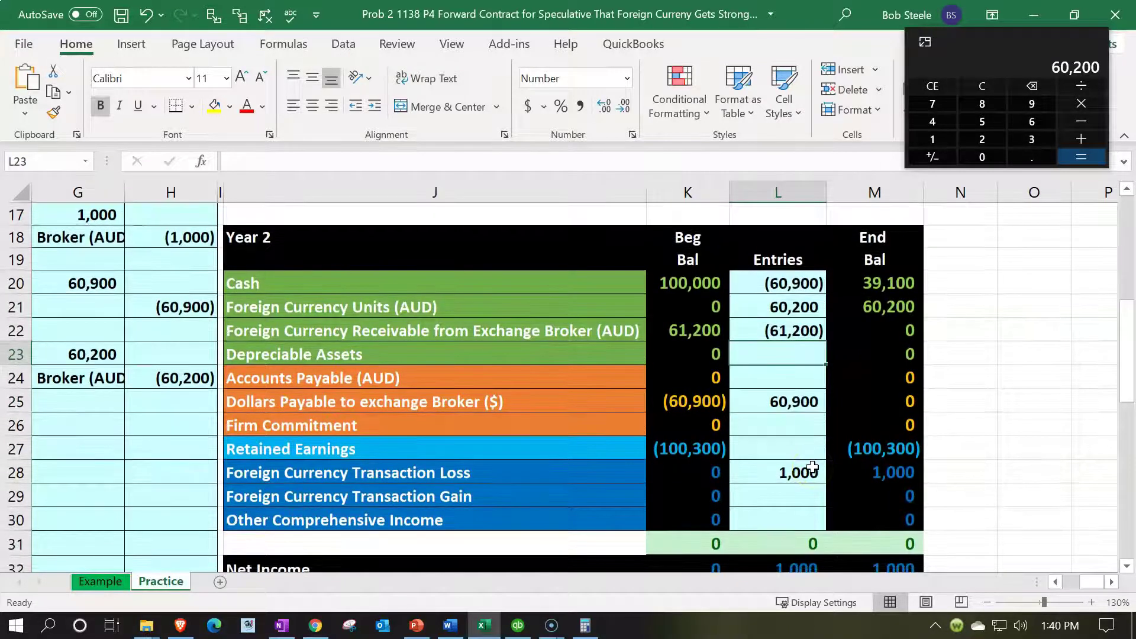
left_click(866, 305)
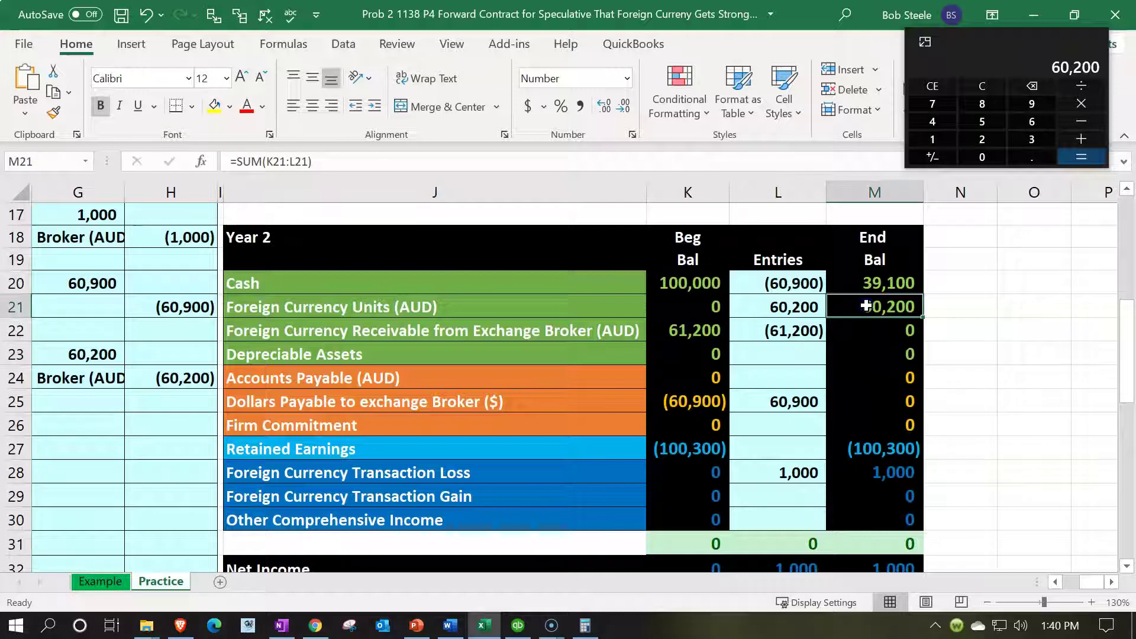
left_click_drag(1029, 59, 976, 0)
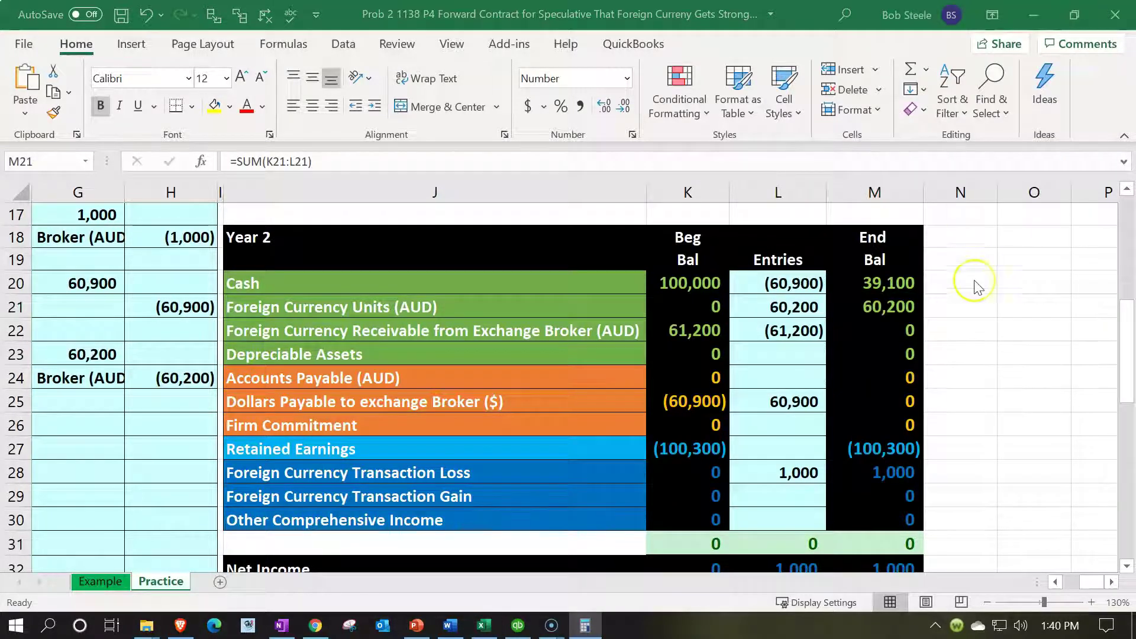
Total the ending Year 1 Foreign Currency Transaction Gain in M12 and Year 2 Foreign Currency Transaction Loss in M28 by selecting both.
scroll(942, 363, "up", 3)
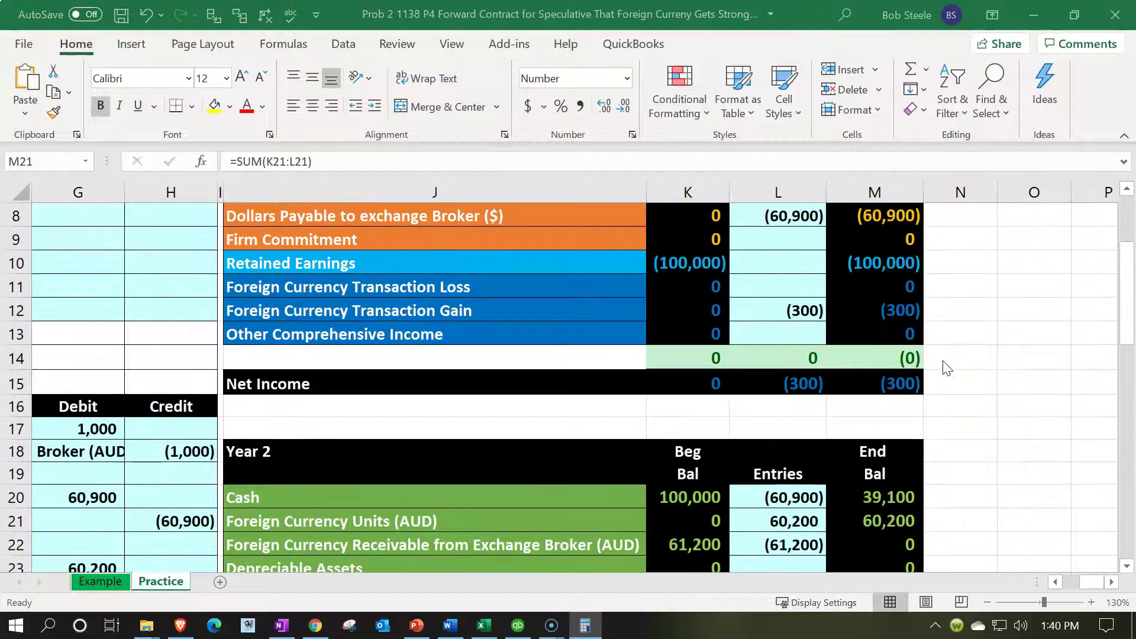
left_click(903, 311)
scroll(903, 318, "down", 1)
scroll(903, 316, "down", 3)
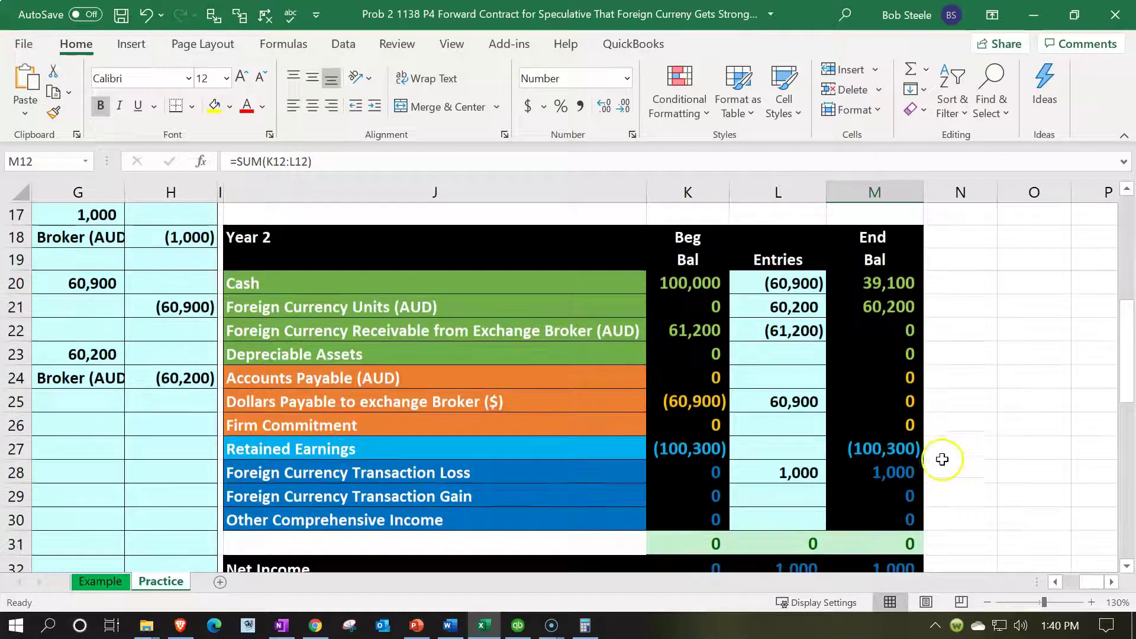
left_click(891, 477)
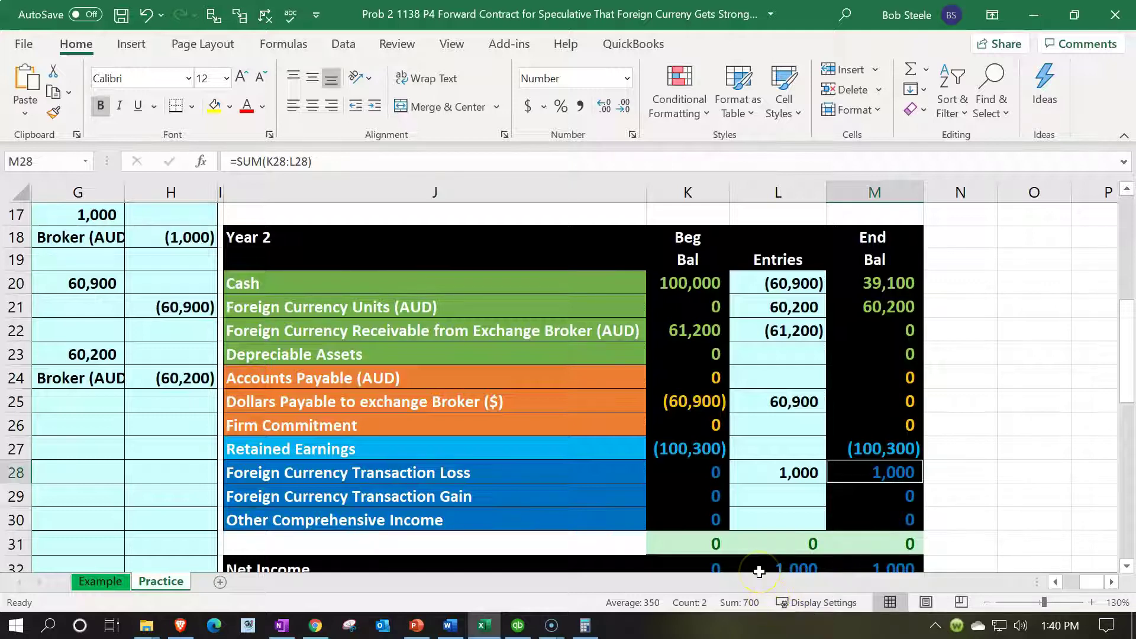
left_click(352, 424)
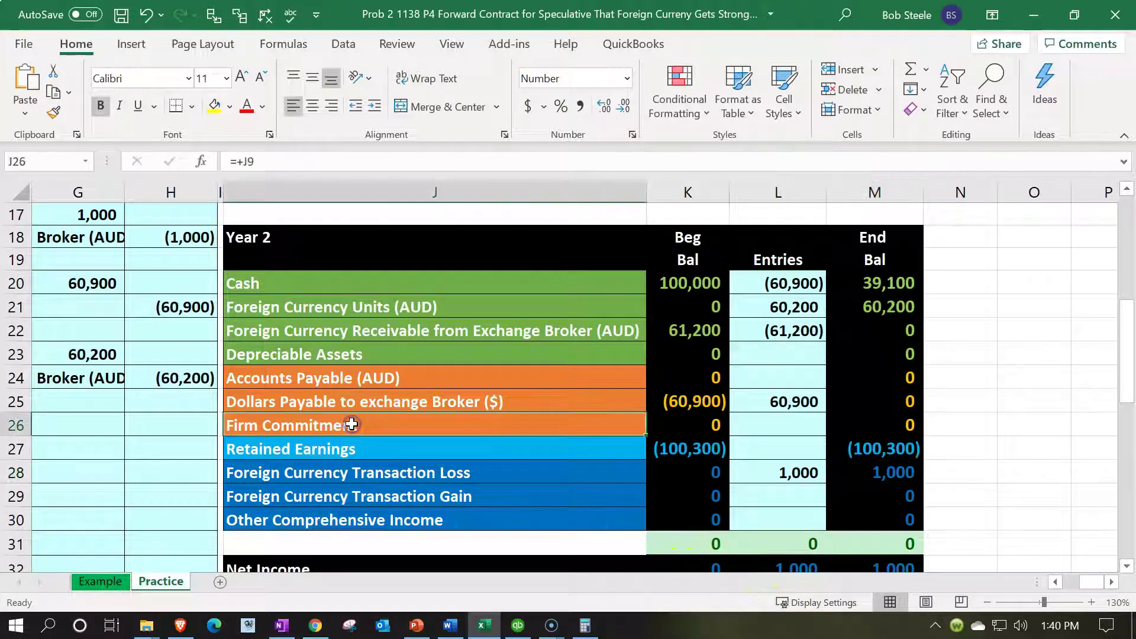
Examine the Year 1 transaction gain posting in L12 and the three 3/31/x2 journal entries.
scroll(351, 424, "up", 3)
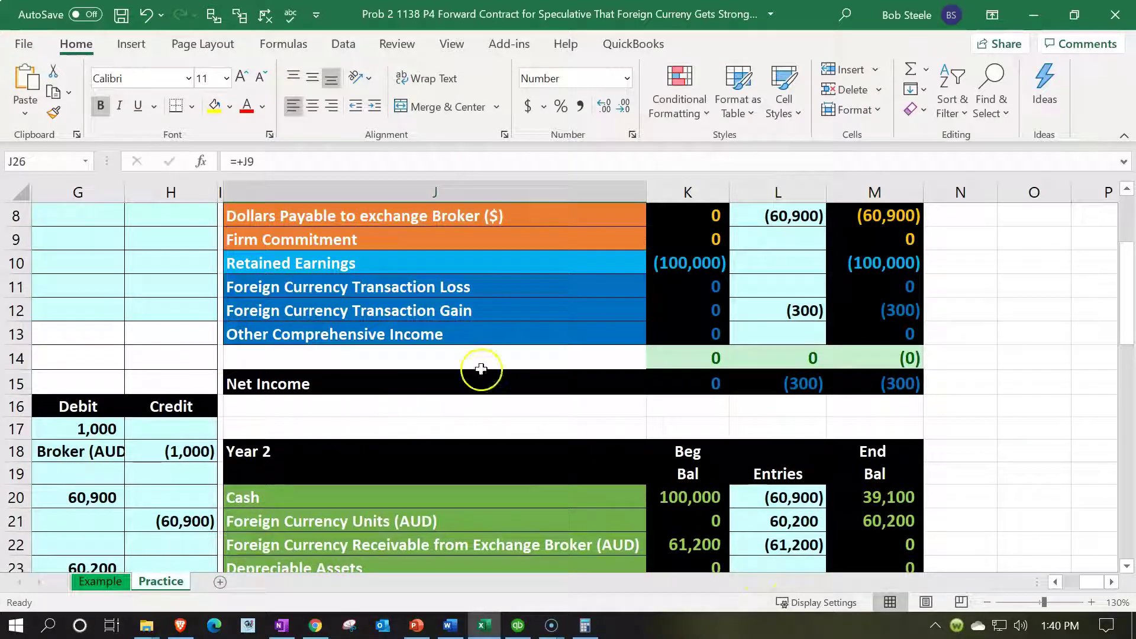
left_click(774, 316)
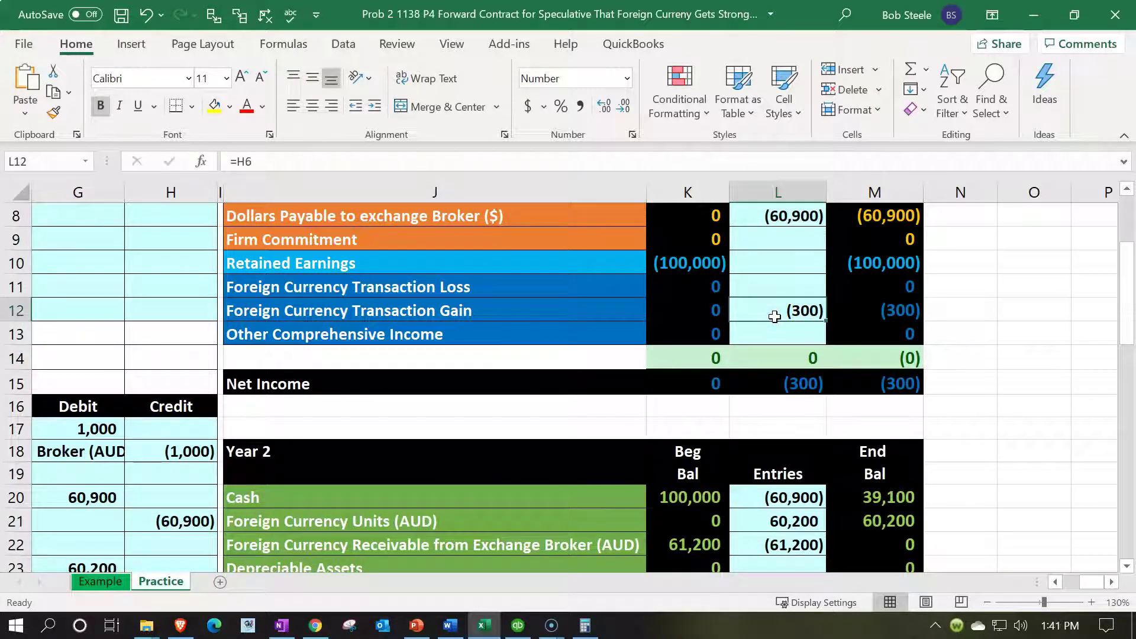
key("Left")
key("Left")
key("Left")
key("Left")
key("Left")
key("Left")
key("Left")
key("Left")
key("Left")
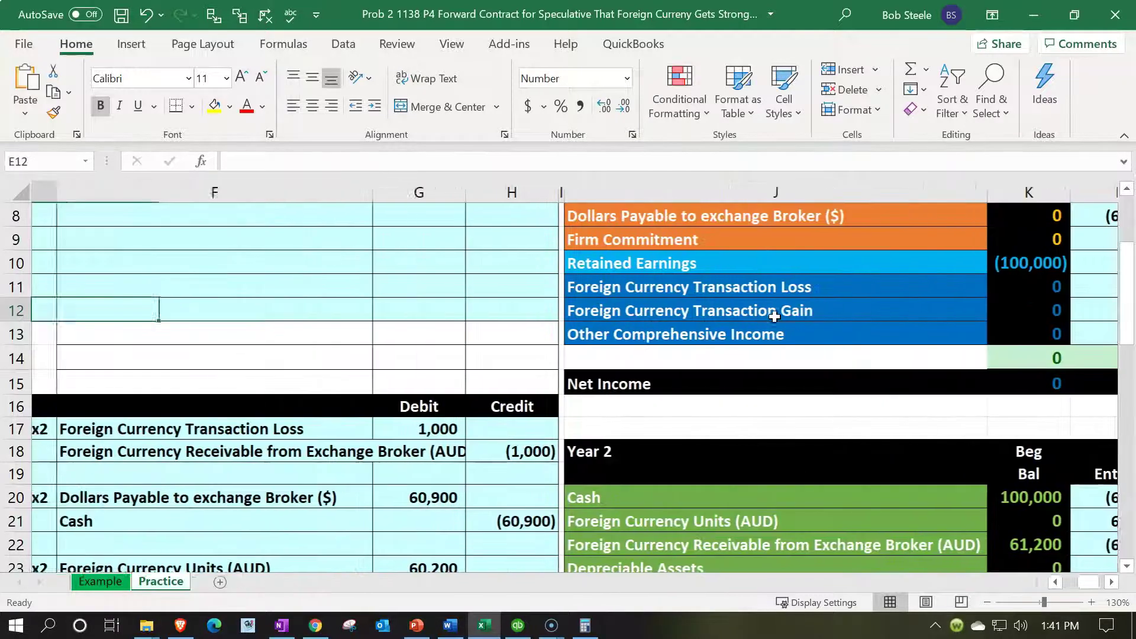
scroll(563, 390, "down", 2)
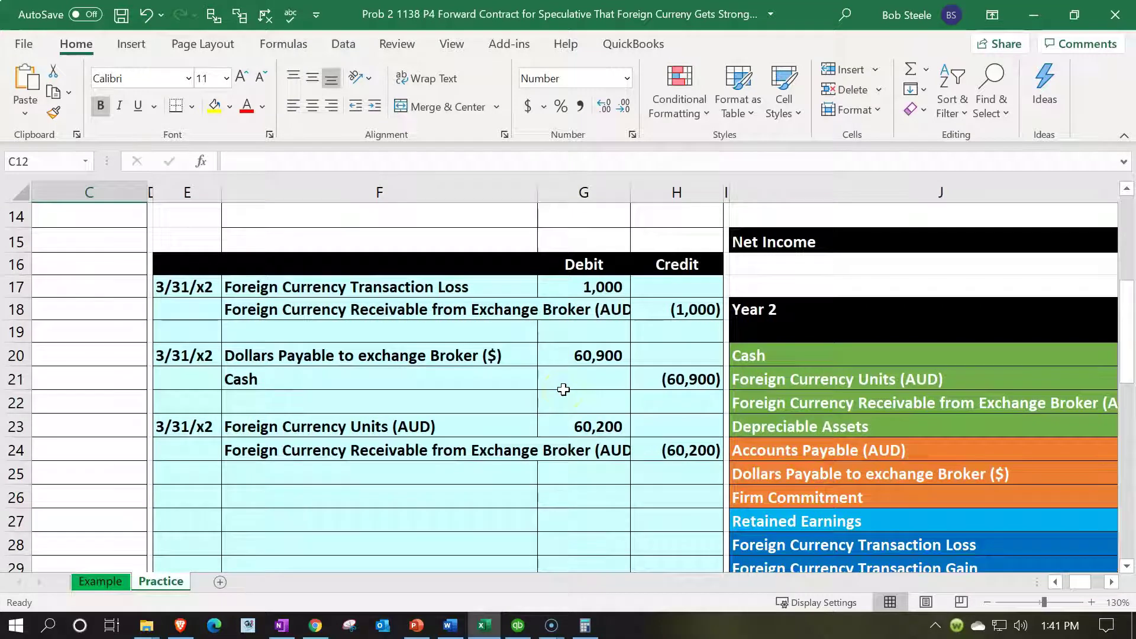
Switch to QuickBooks and look over the balance sheet as of 12/31/2021 and the home page flowchart.
left_click(522, 625)
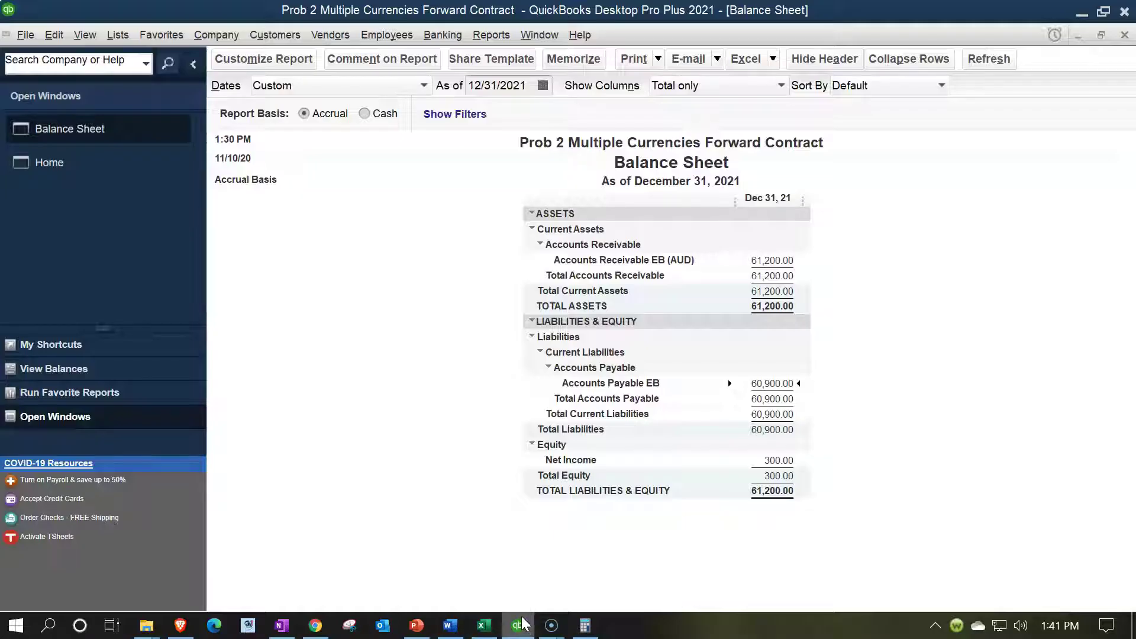
left_click(79, 171)
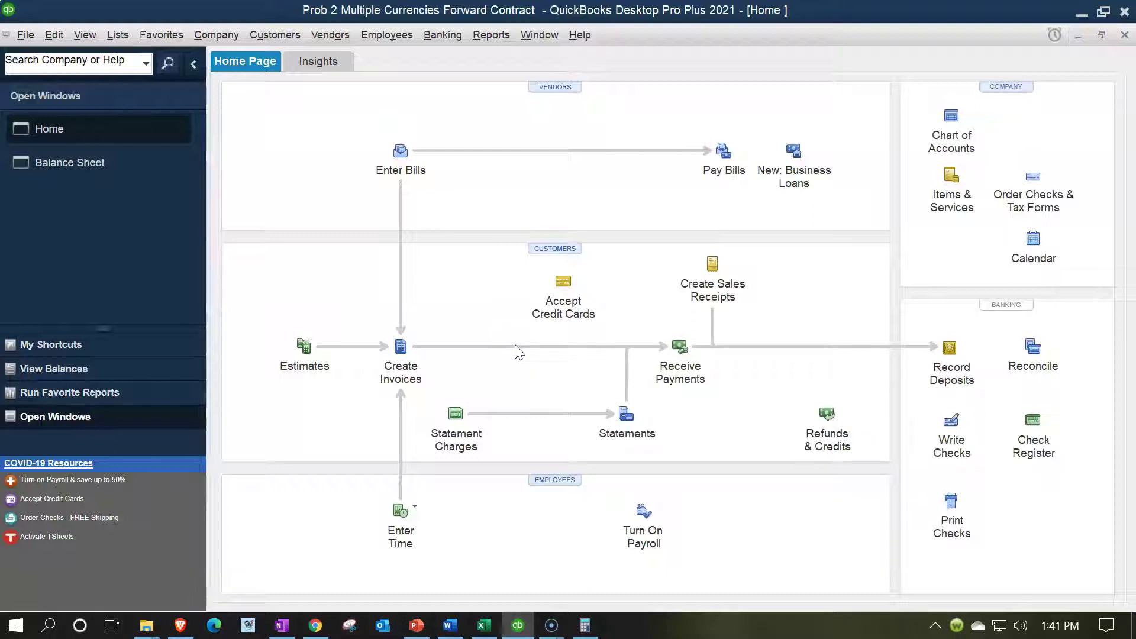
left_click(412, 358)
Switch back to Excel and review the transaction loss formula in G17 alongside the 12/1/x1, 12/31/x1 and 3/31/x2 journal entries.
left_click(485, 625)
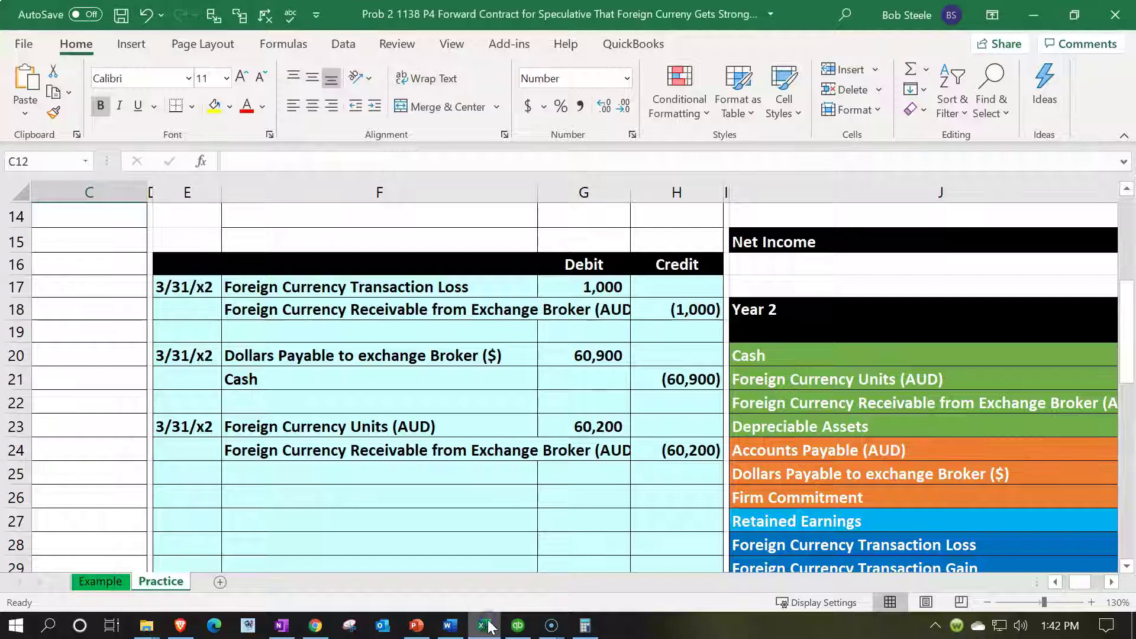
left_click(485, 494)
left_click(386, 287)
scroll(425, 354, "up", 1)
left_click(588, 352)
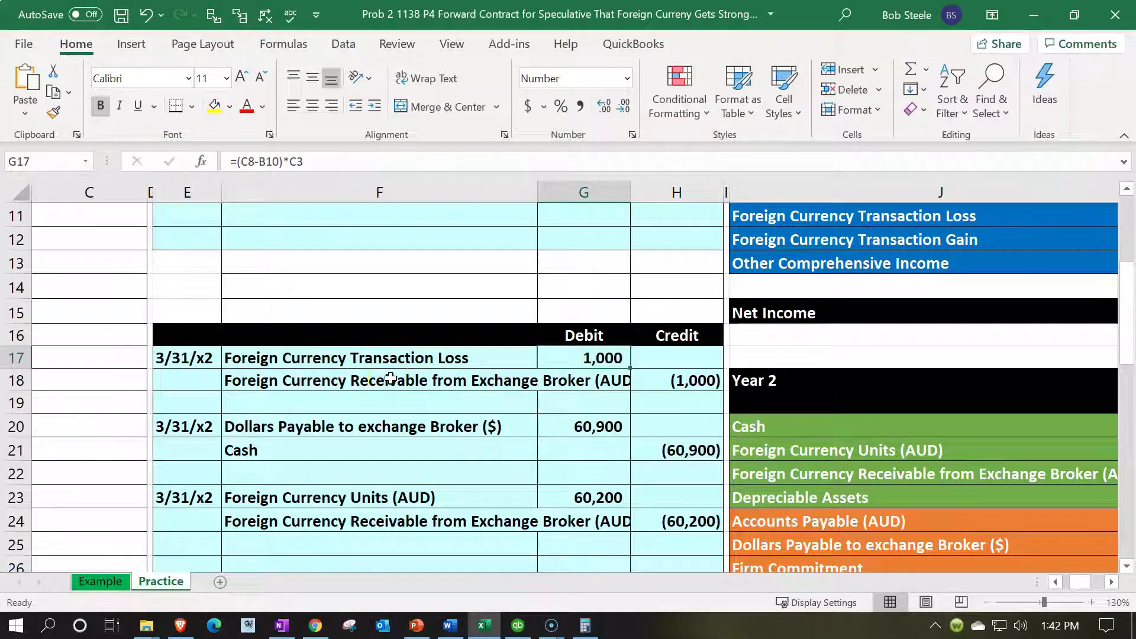
scroll(390, 378, "up", 4)
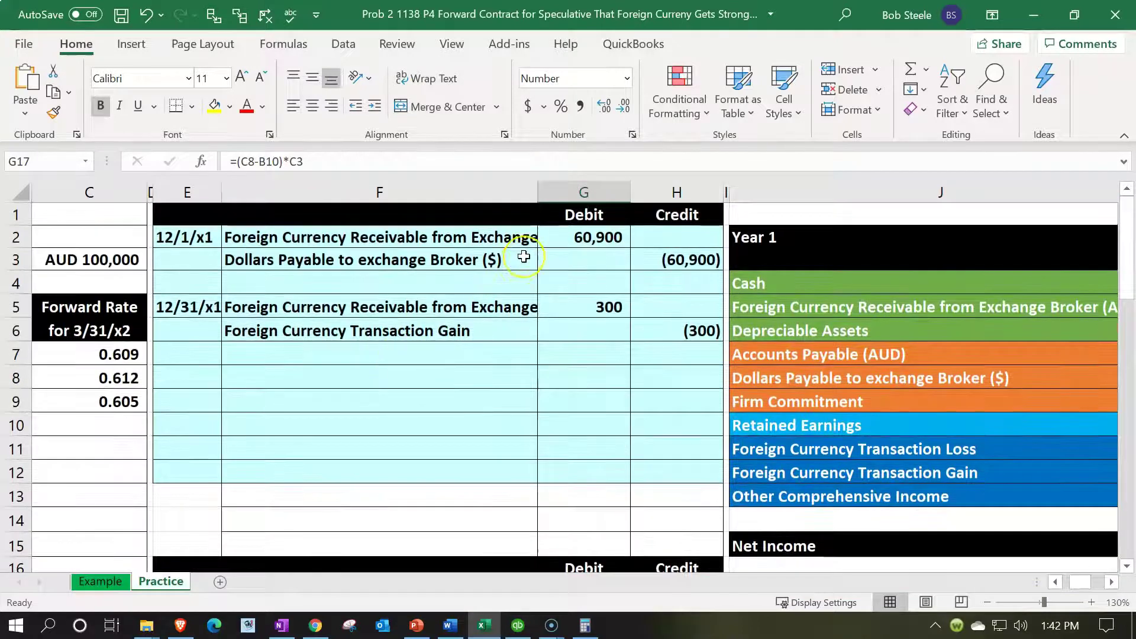
scroll(524, 256, "down", 4)
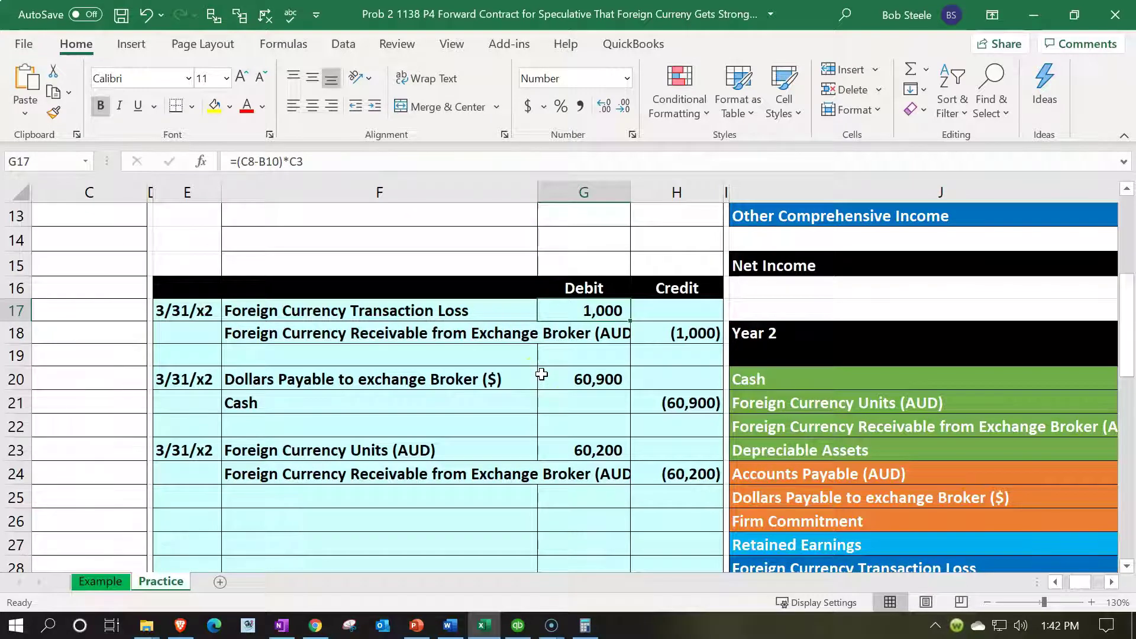
Examine the Year 2 Net Income formula in L32 and the Foreign Currency Transaction Loss posting in L28.
left_click(1112, 582)
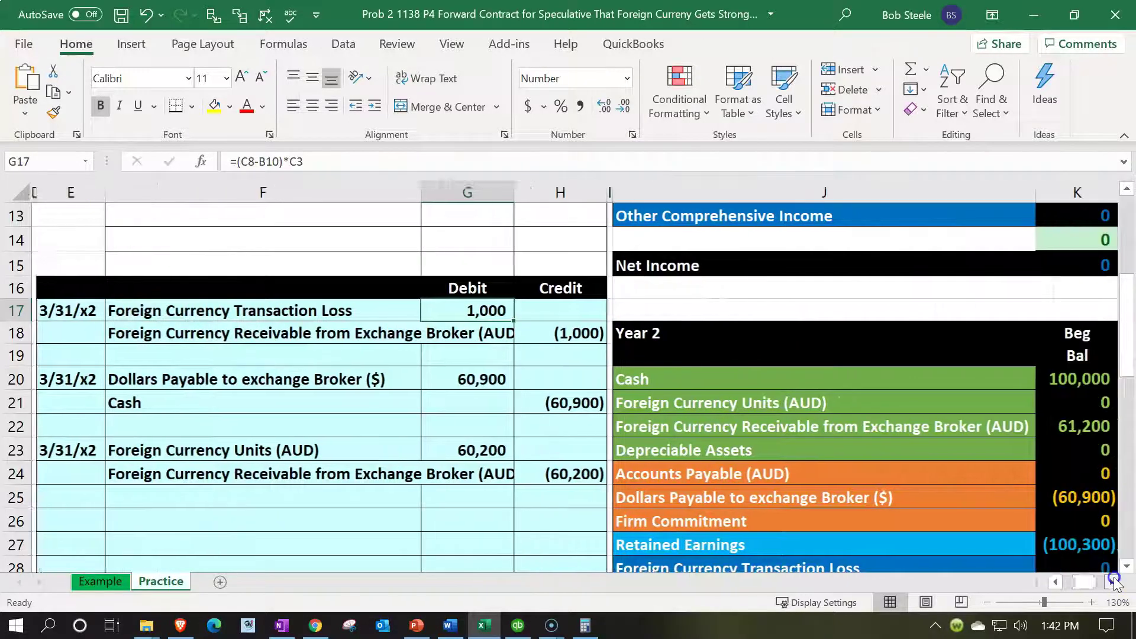
left_click(1112, 581)
left_click(1112, 581)
left_click(1112, 581)
scroll(786, 535, "down", 2)
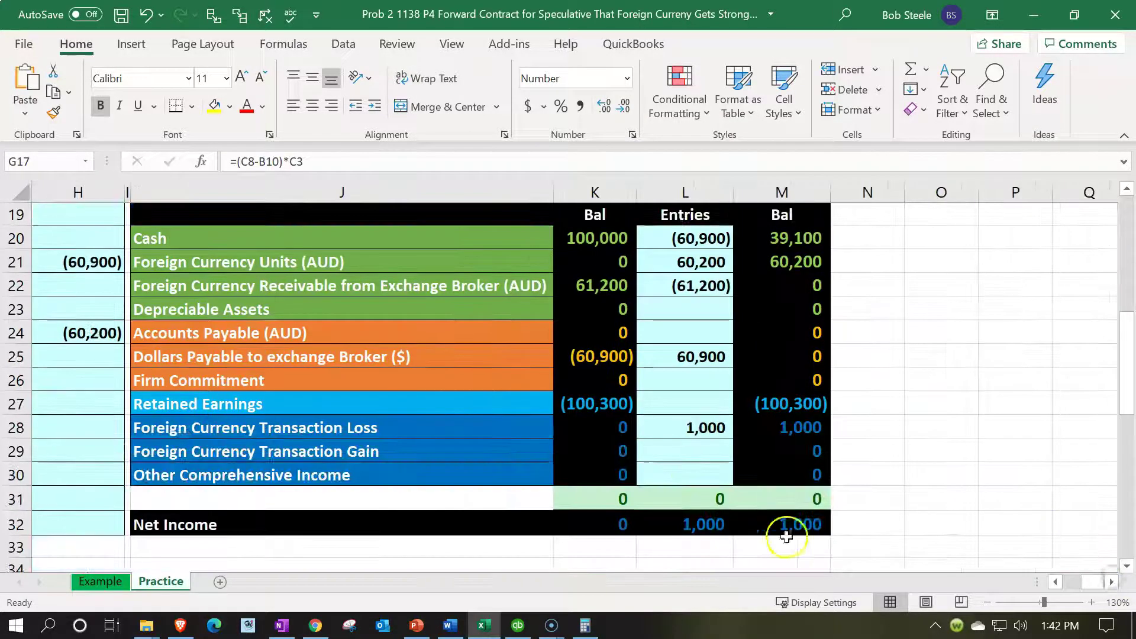
left_click(715, 521)
left_click(692, 427)
Examine the Year 1 Foreign Currency Transaction Gain posting in L12 and the Net Income formula in L15.
scroll(684, 420, "up", 4)
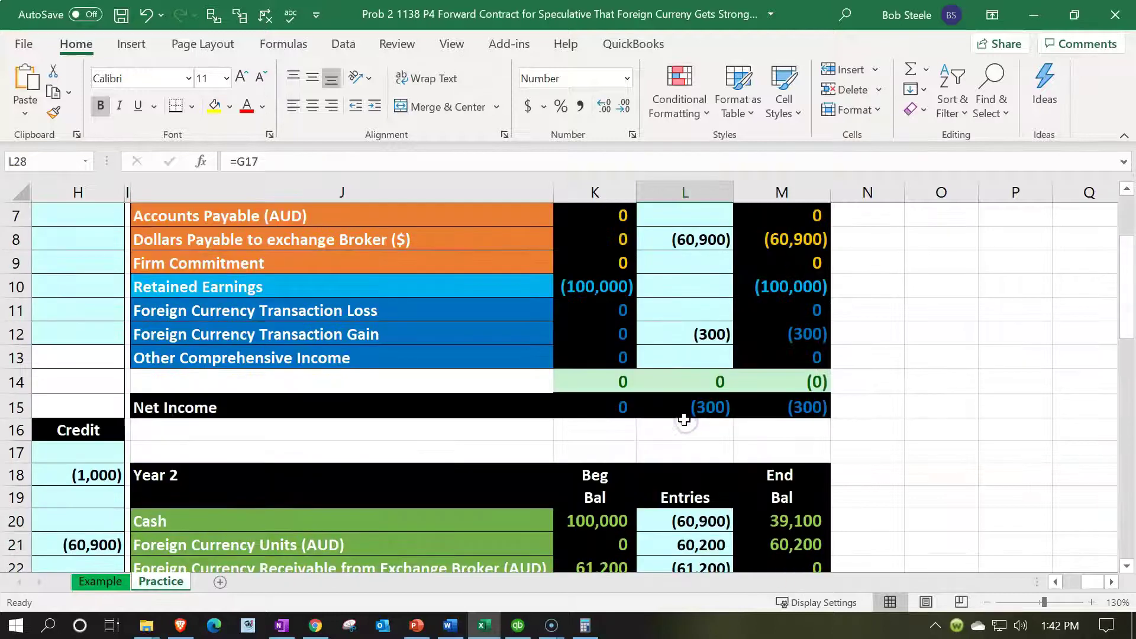
left_click(678, 333)
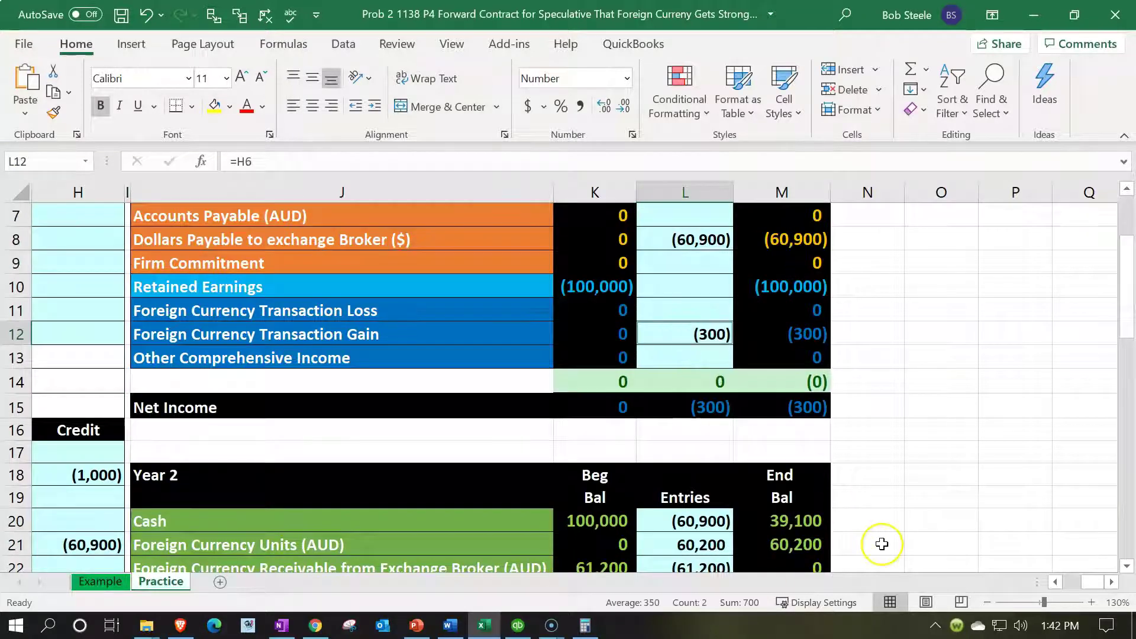
left_click(704, 407)
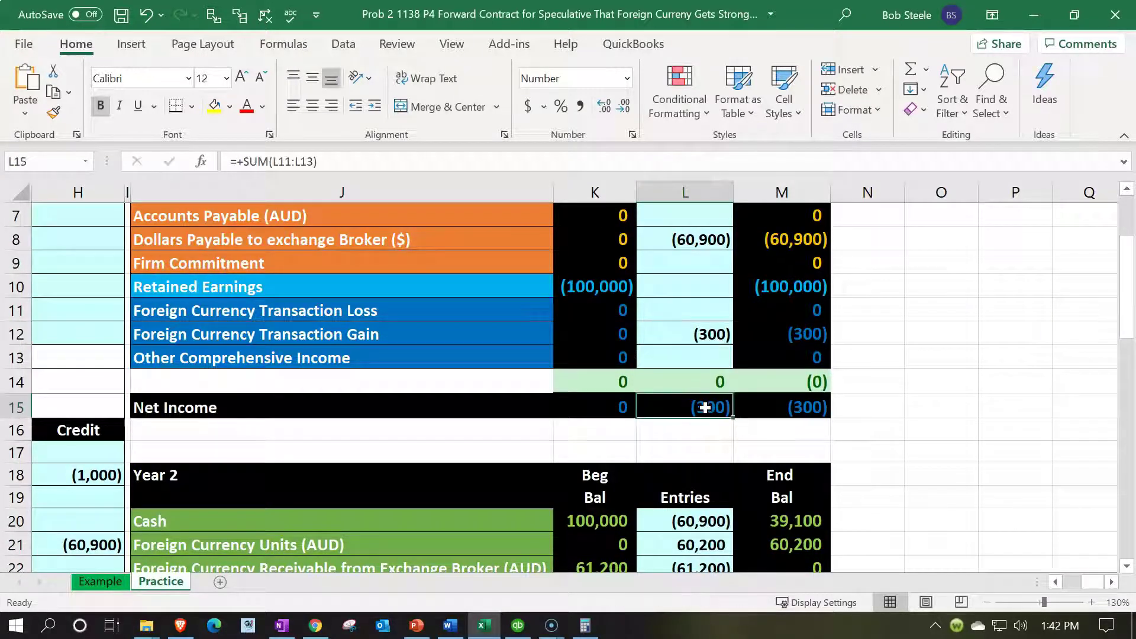
Look over the Year 2 trial balance and move back to column E to review the 3/31/x2 journal entries.
scroll(693, 415, "down", 4)
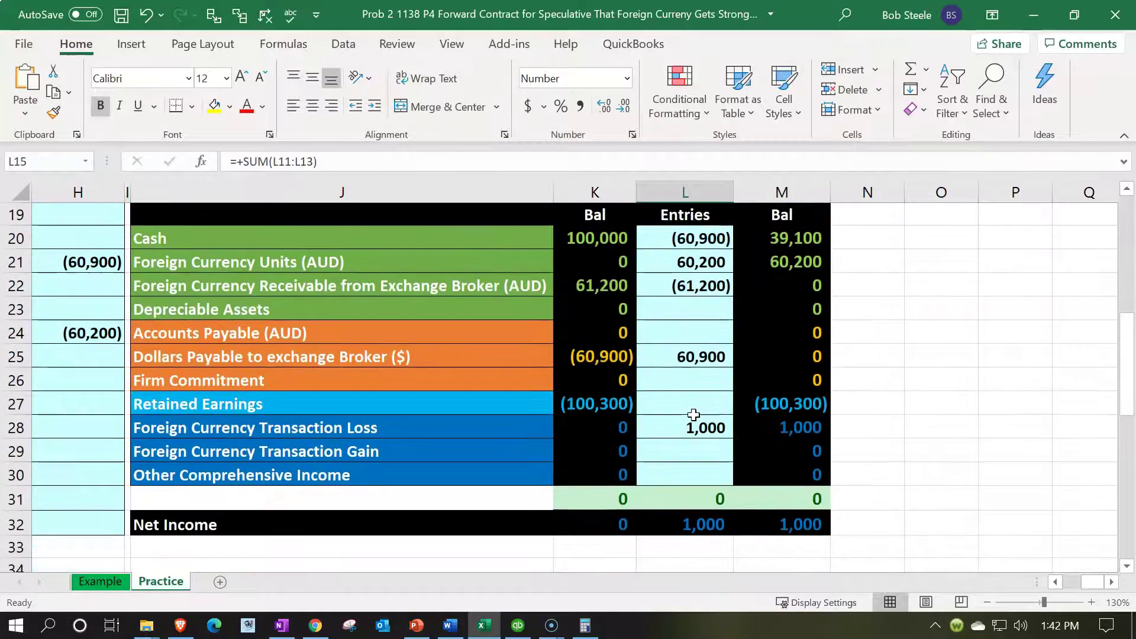
left_click(639, 403)
key("Left")
key("Left")
key("Left")
key("Left")
key("Left")
key("Left")
key("Left")
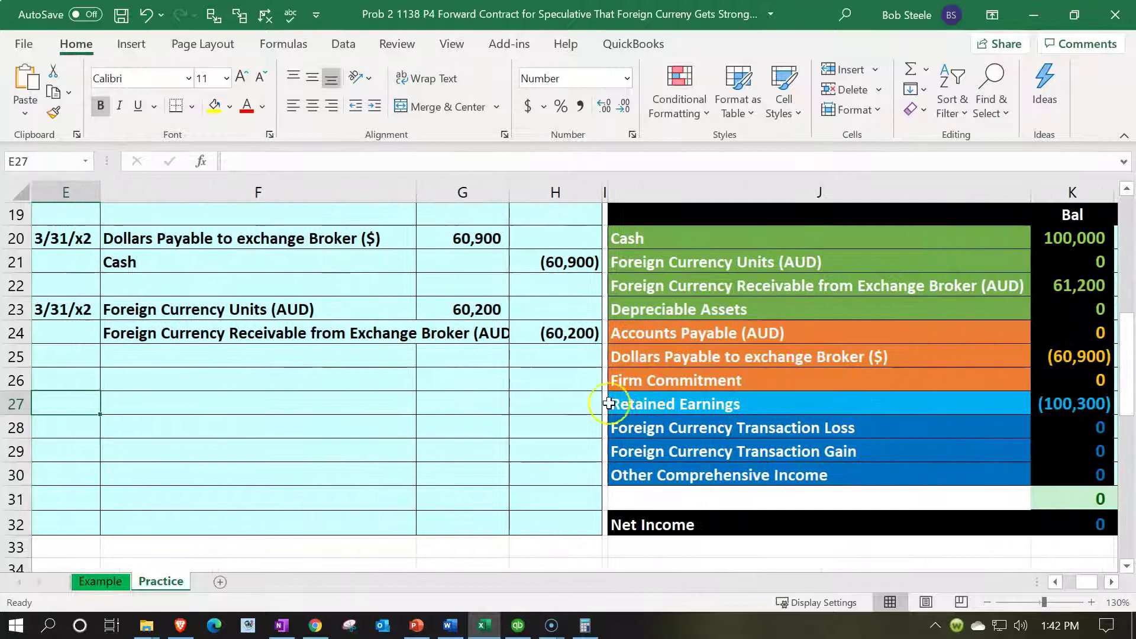
scroll(515, 416, "up", 1)
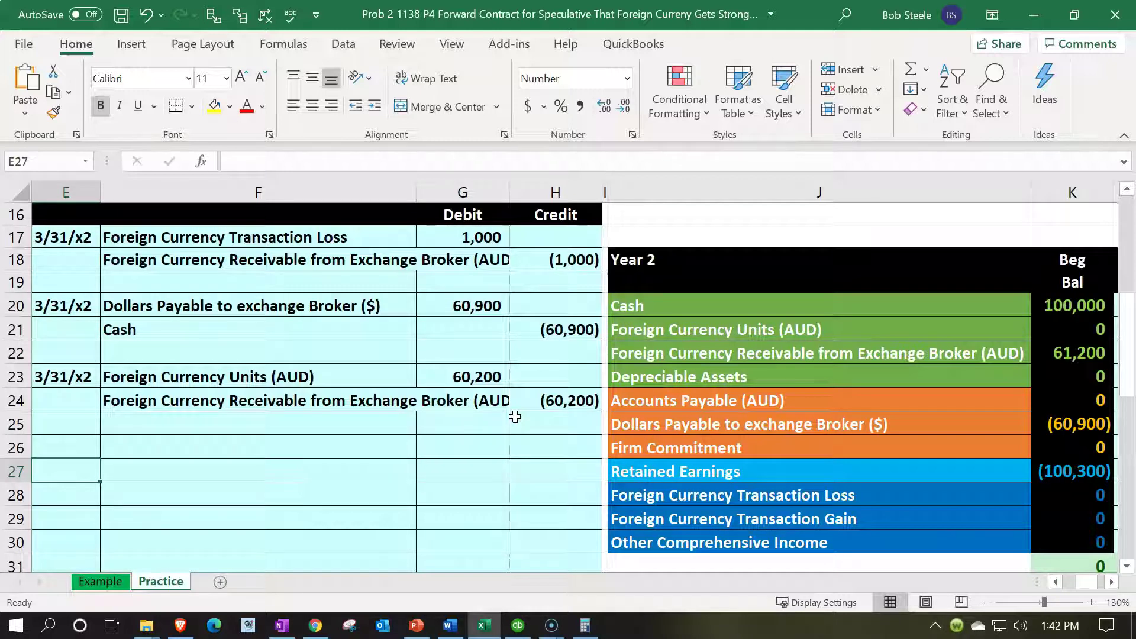
Examine the 12/31/x1 transaction gain credit in H6 and compare it with the 3/31/x2 journal entries.
scroll(515, 416, "up", 5)
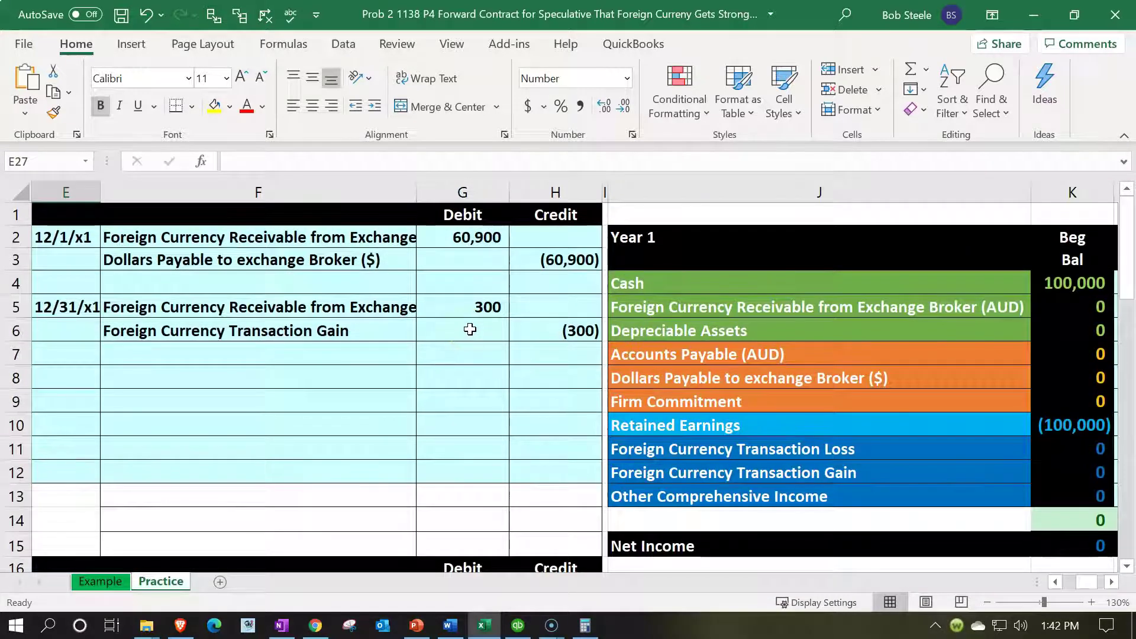
left_click(522, 327)
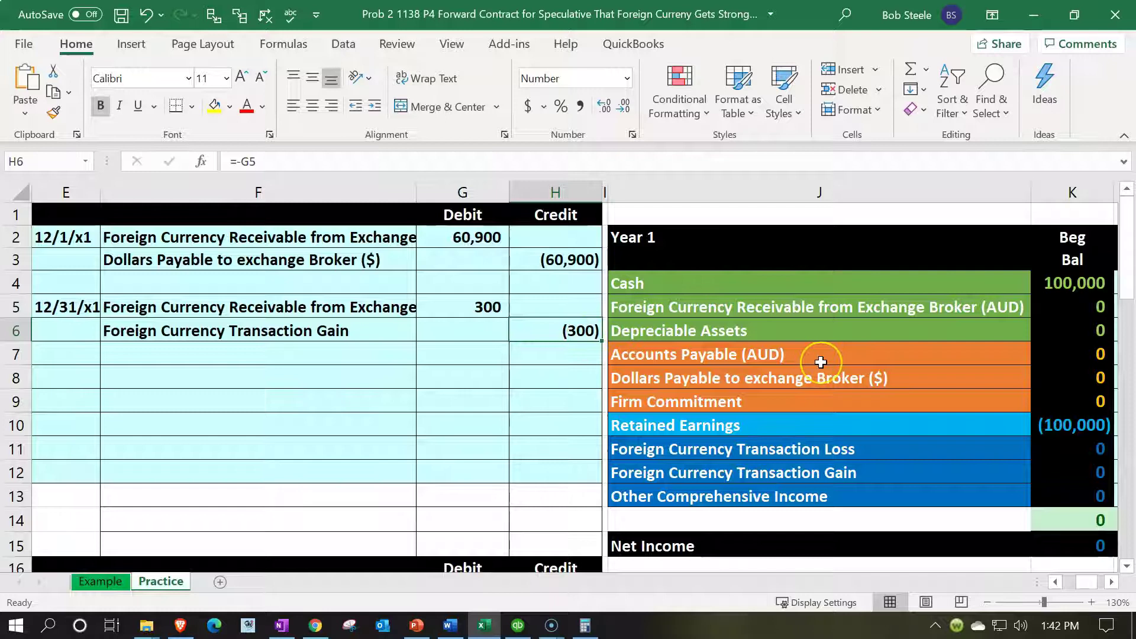
scroll(820, 362, "down", 1)
scroll(820, 362, "down", 1)
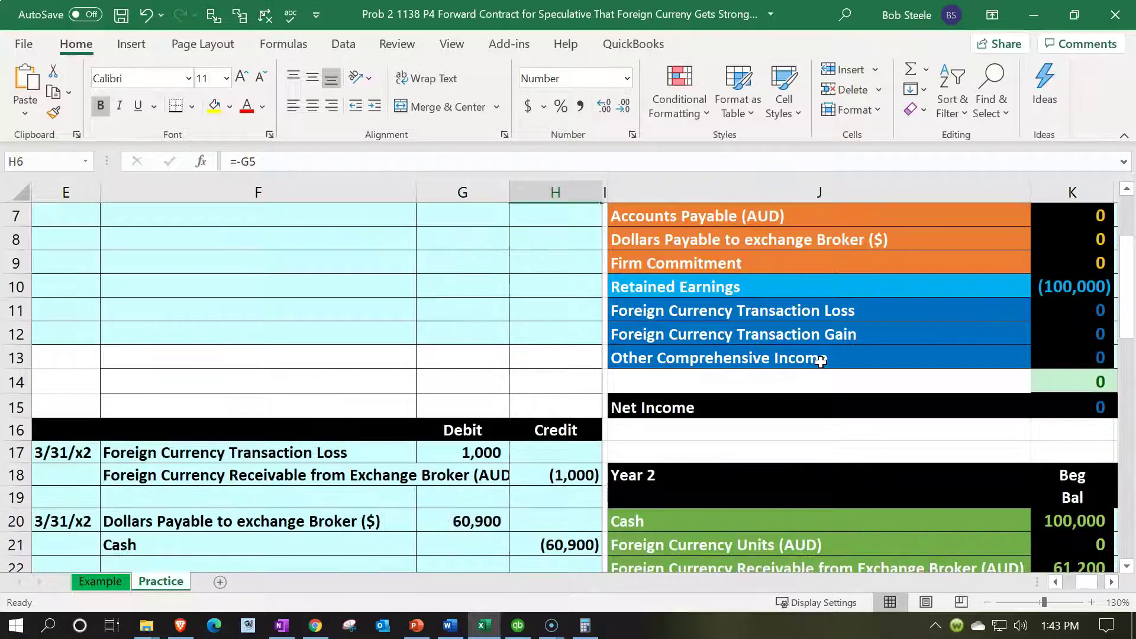
scroll(820, 362, "up", 1)
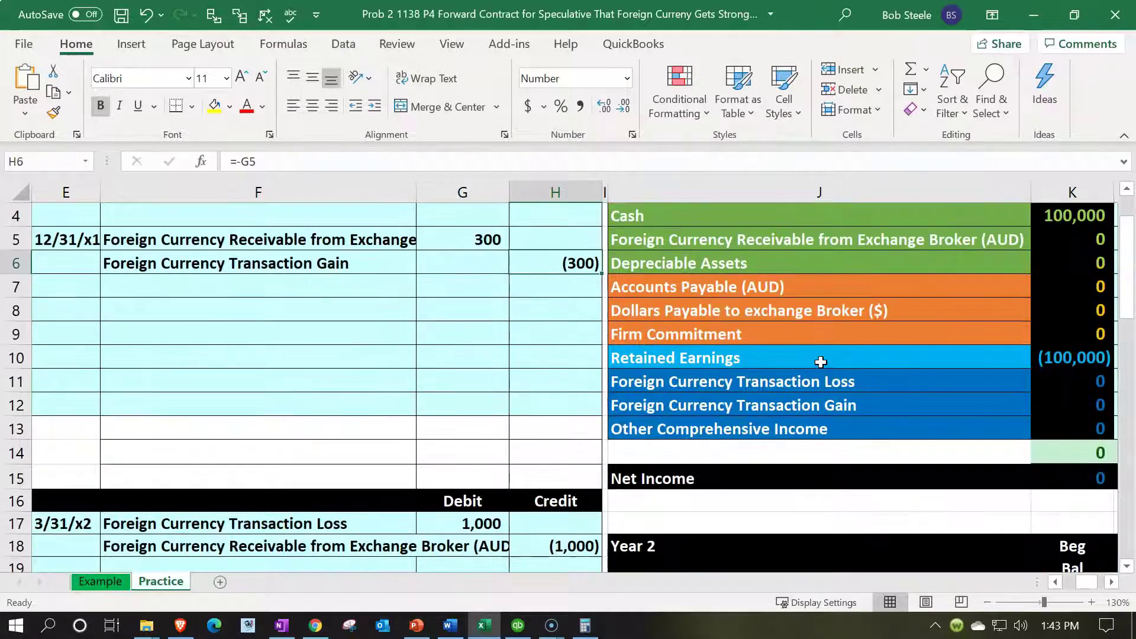
scroll(820, 362, "down", 5)
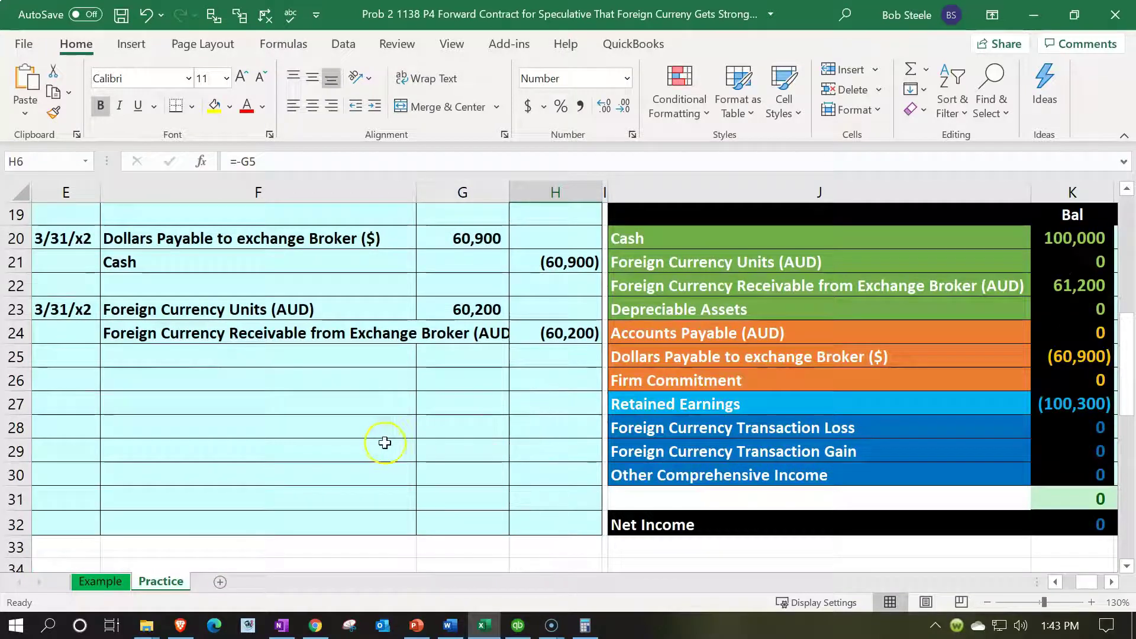
Compare the 3/31/x2 transaction loss entry in F17:H18 with the 12/31/x1 transaction gain entry in F5:H6 by selecting each.
scroll(384, 443, "up", 3)
left_click_drag(372, 388, 566, 407)
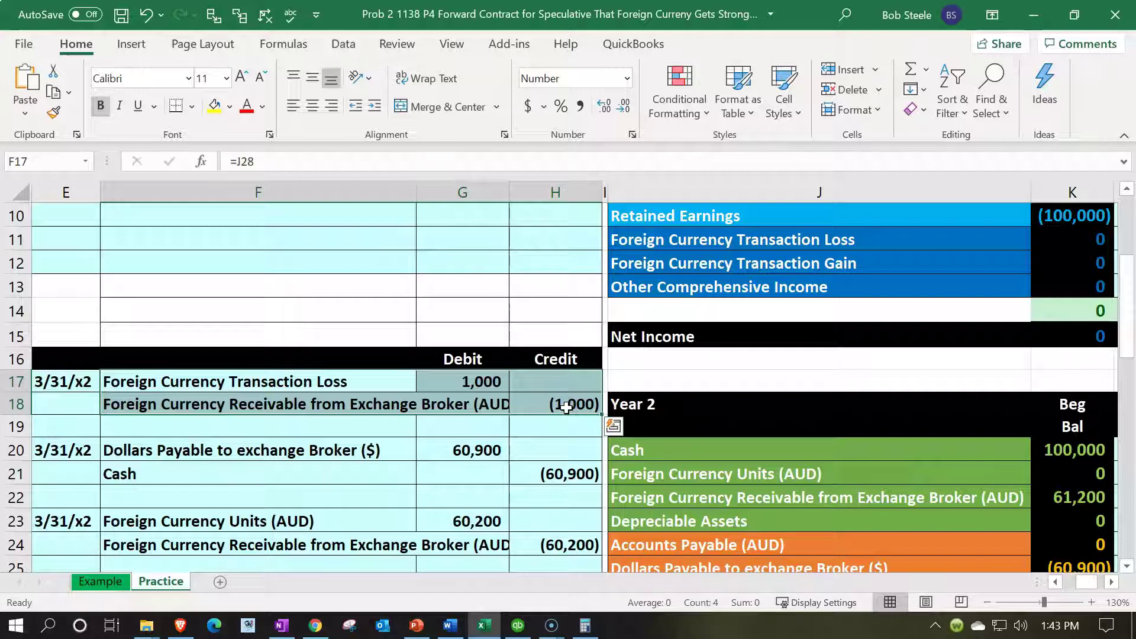
scroll(566, 407, "up", 1)
scroll(566, 407, "up", 1)
left_click_drag(371, 249, 543, 253)
scroll(437, 349, "down", 2)
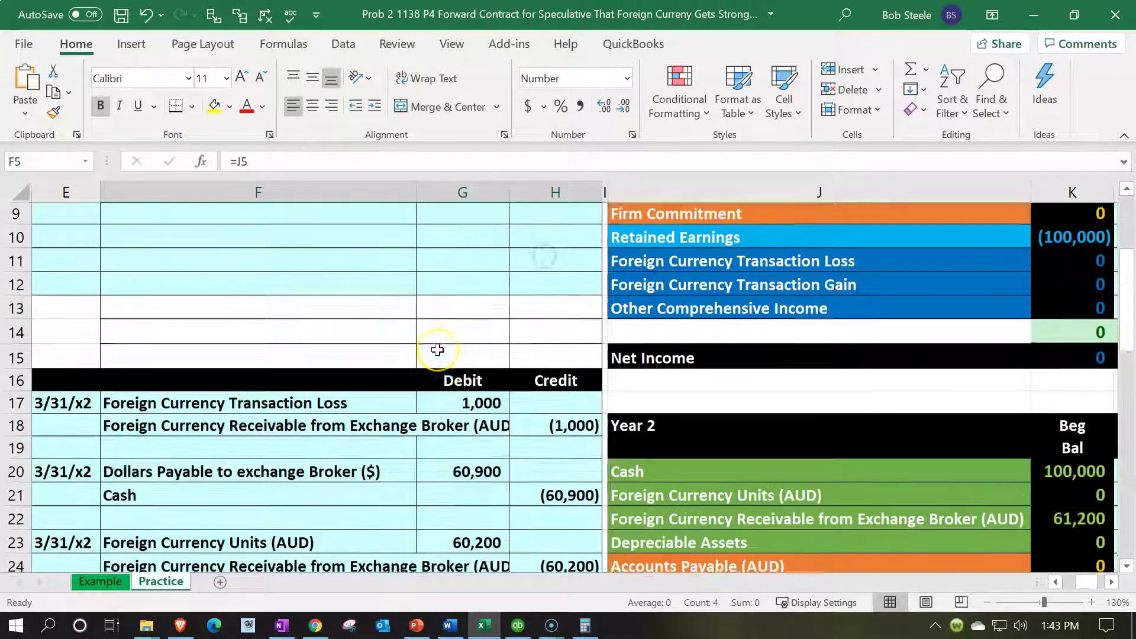
scroll(437, 350, "down", 1)
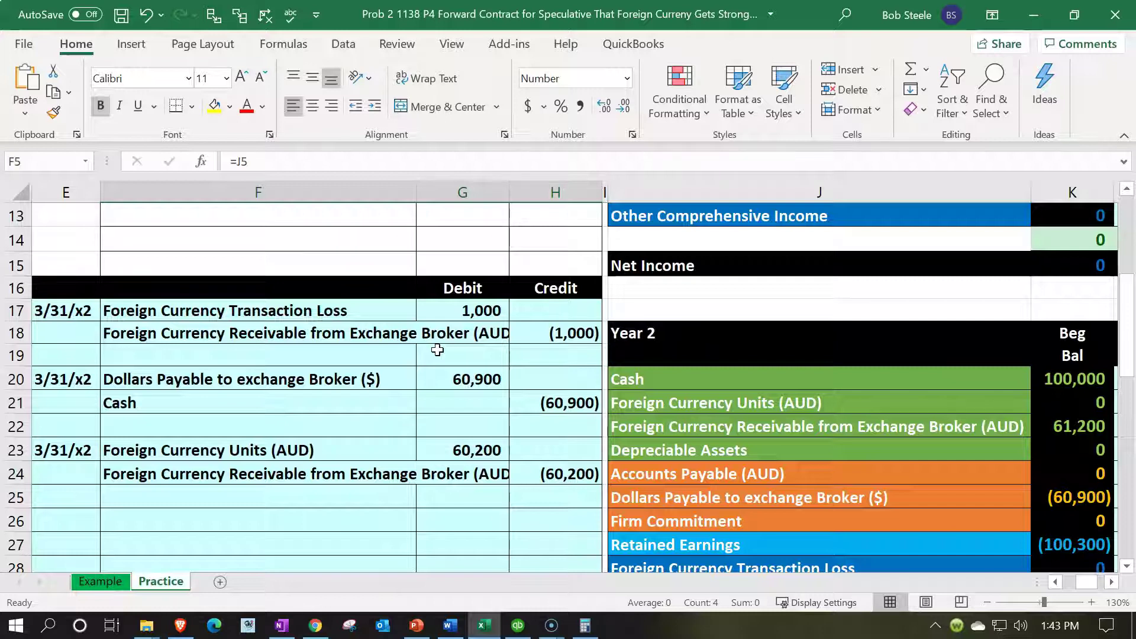
Review the Year 2 ending balances in column M from Foreign Currency Units (AUD) down to the transaction gain and loss rows.
left_click(840, 404)
key("Right")
key("Right")
key("Right")
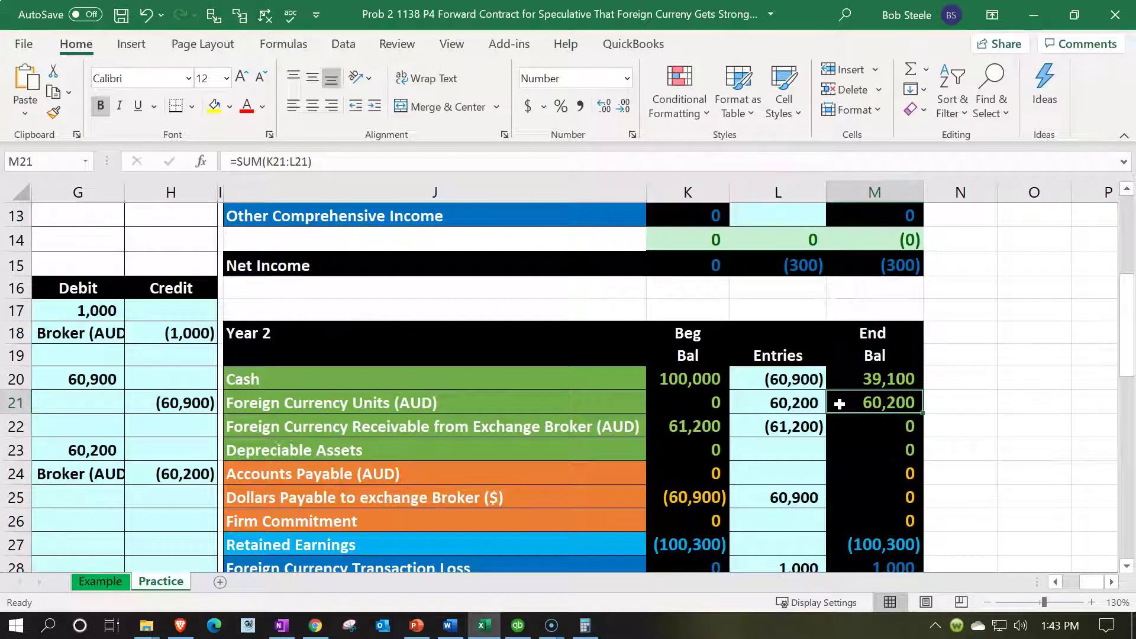
key("Down")
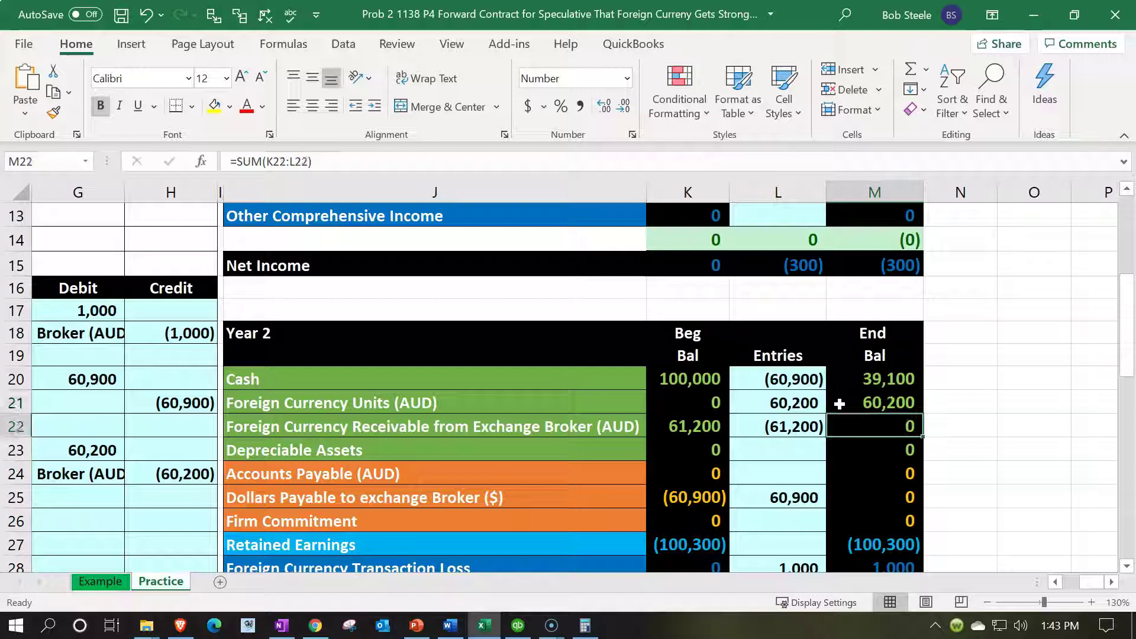
key("Down")
key("Down")
key("Down")
key("Down")
key("Down")
key("Down")
key("Down")
key("Down")
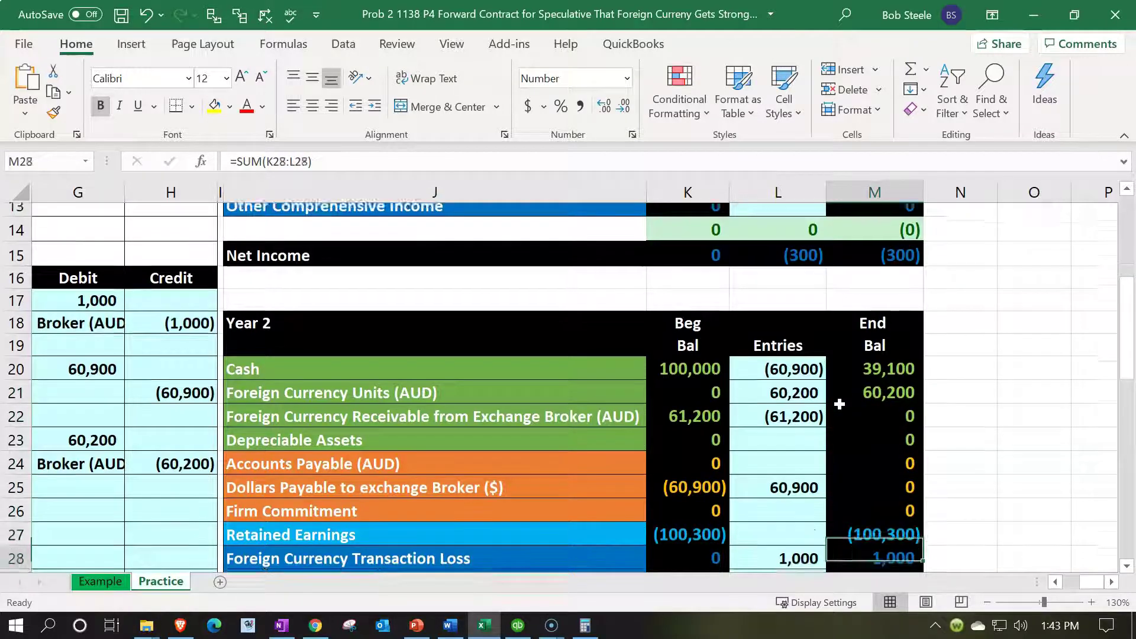
Move back across the Year 2 trial balance to column D and review the 3/31/x2 journal entries again.
key("Up")
key("Left")
key("Left")
key("Left")
key("Left")
key("Left")
key("Left")
key("Left")
key("Left")
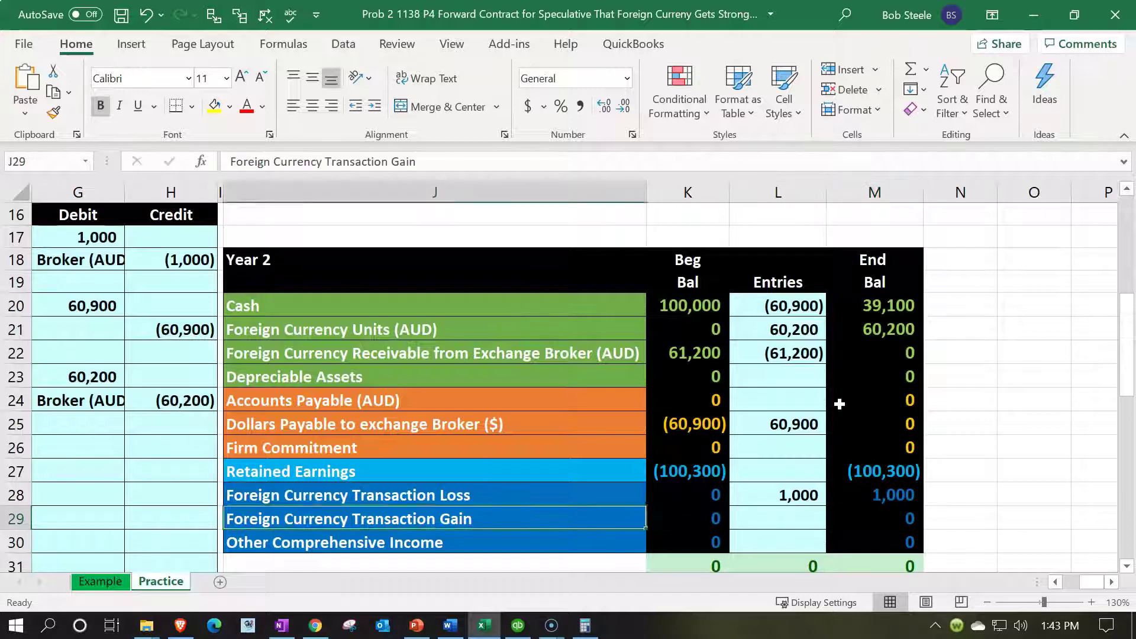
key("Left")
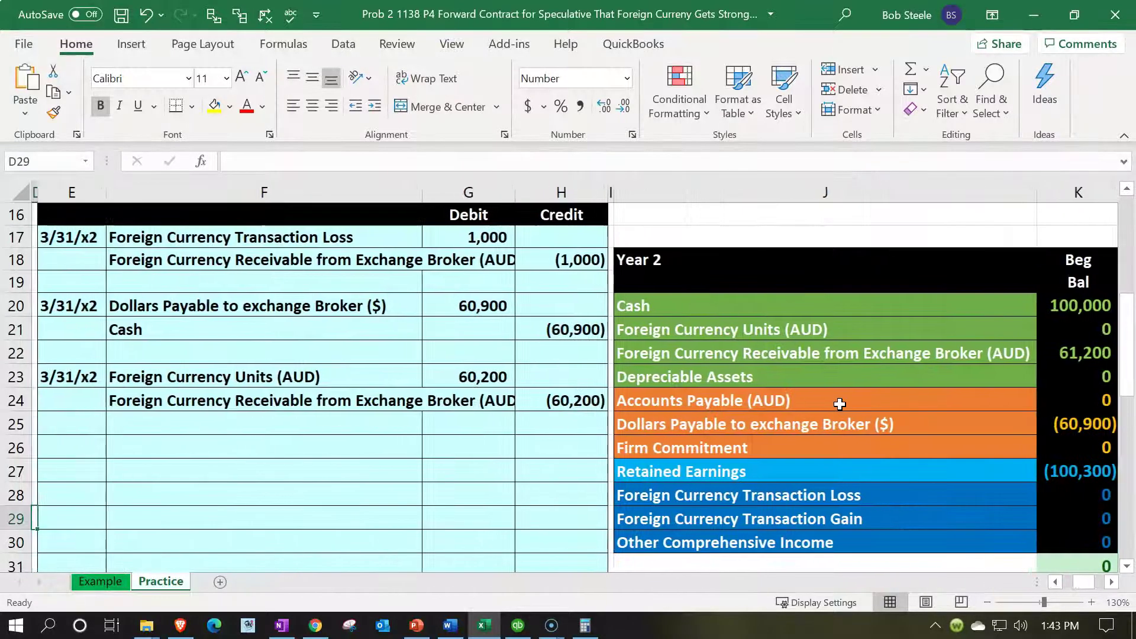